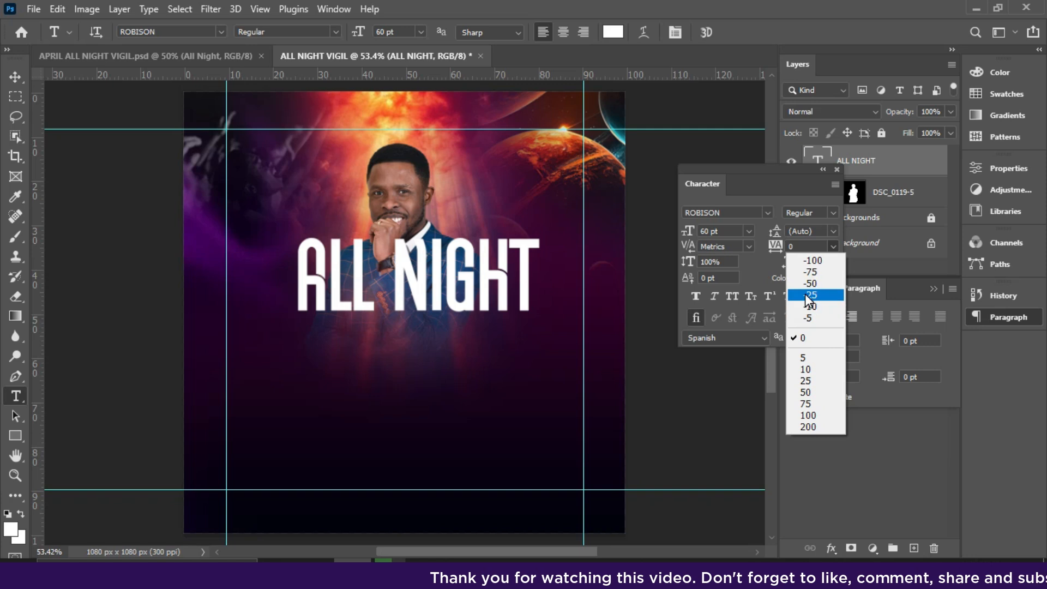
Set the ALL NIGHT text's tracking to -25 and move it down over the lower part of the man's jacket.
left_click(807, 284)
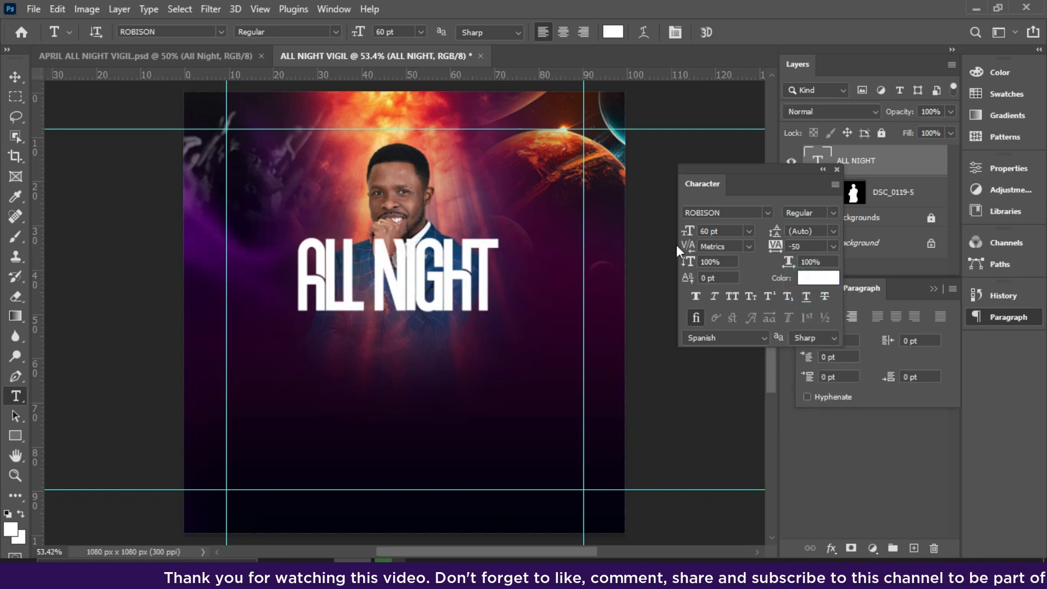
left_click(833, 246)
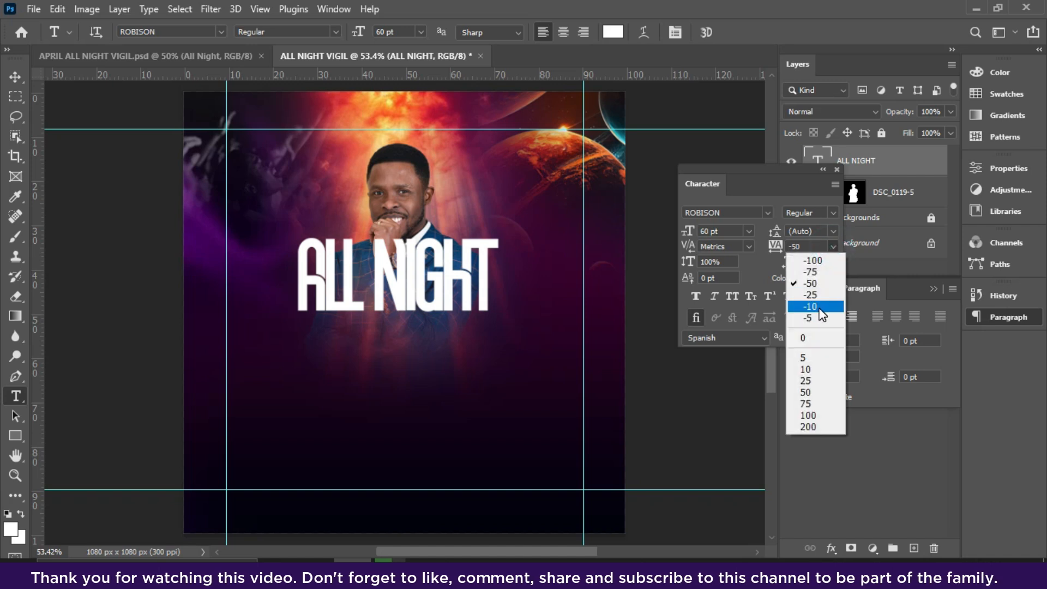
left_click(816, 300)
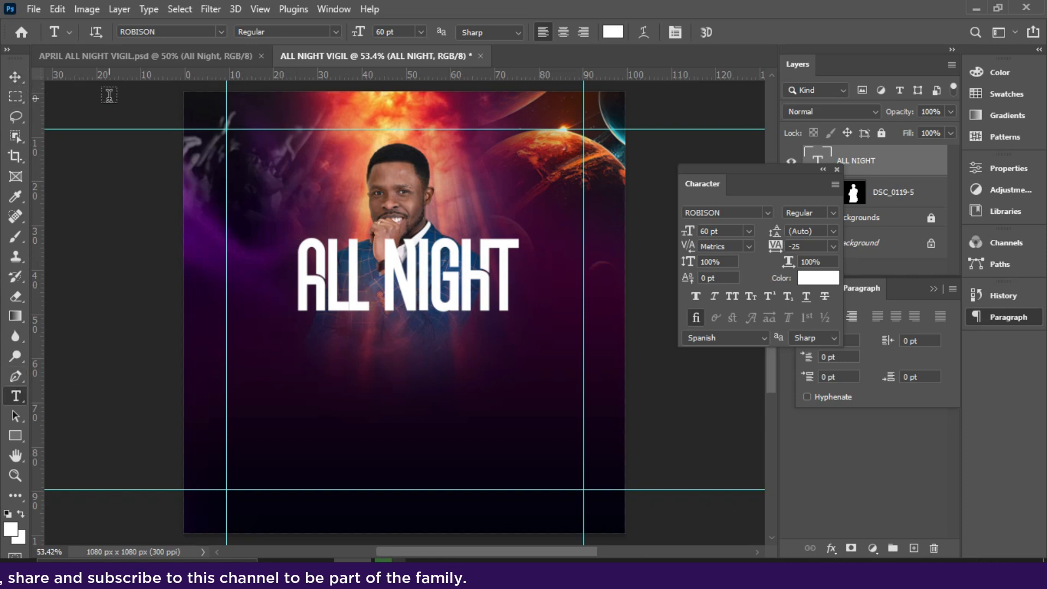
key("v")
left_click_drag(424, 293, 425, 344)
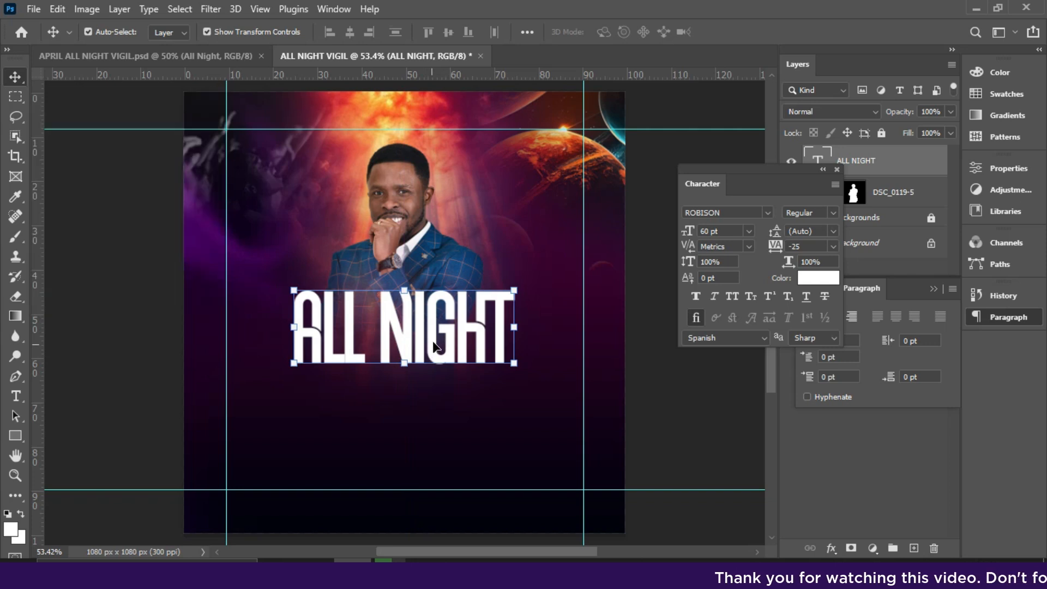
Duplicate the ALL NIGHT text below the original and change the copy's wording to "Vigil".
key("ctrl+j")
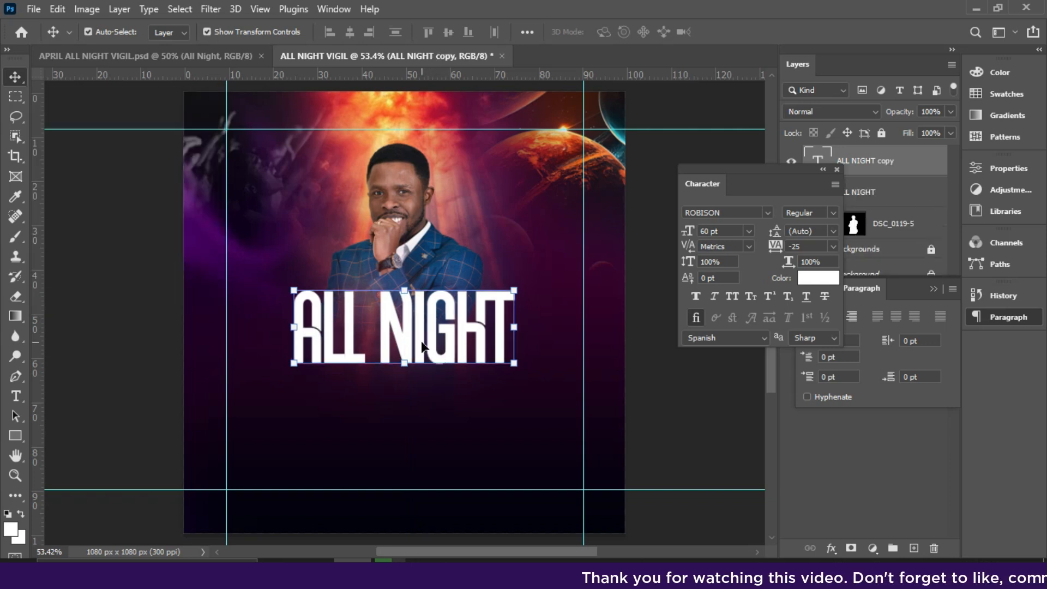
left_click_drag(430, 397, 428, 467)
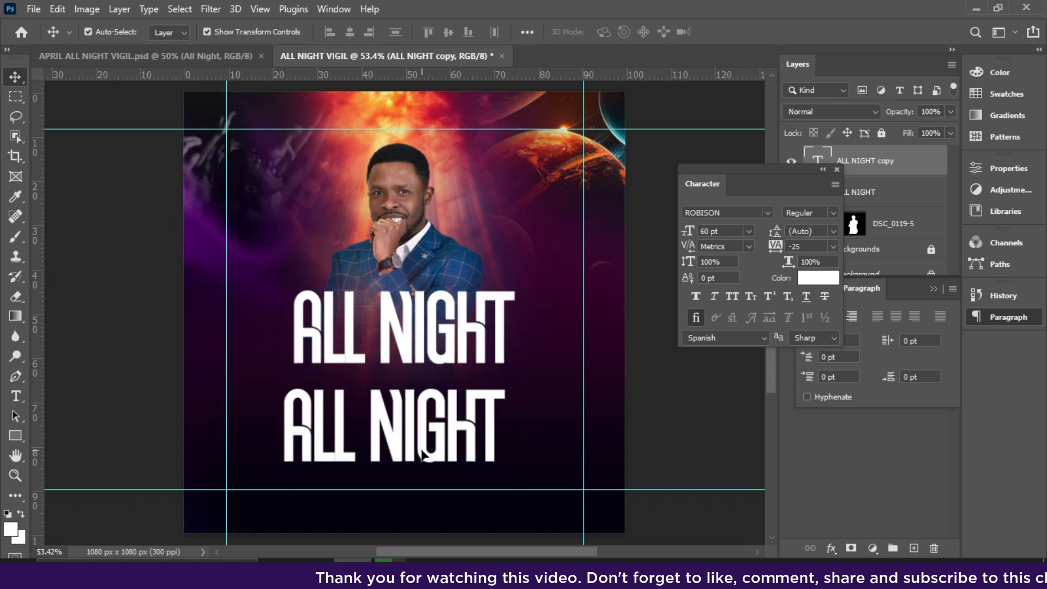
double_click(421, 447)
type("VIGIL")
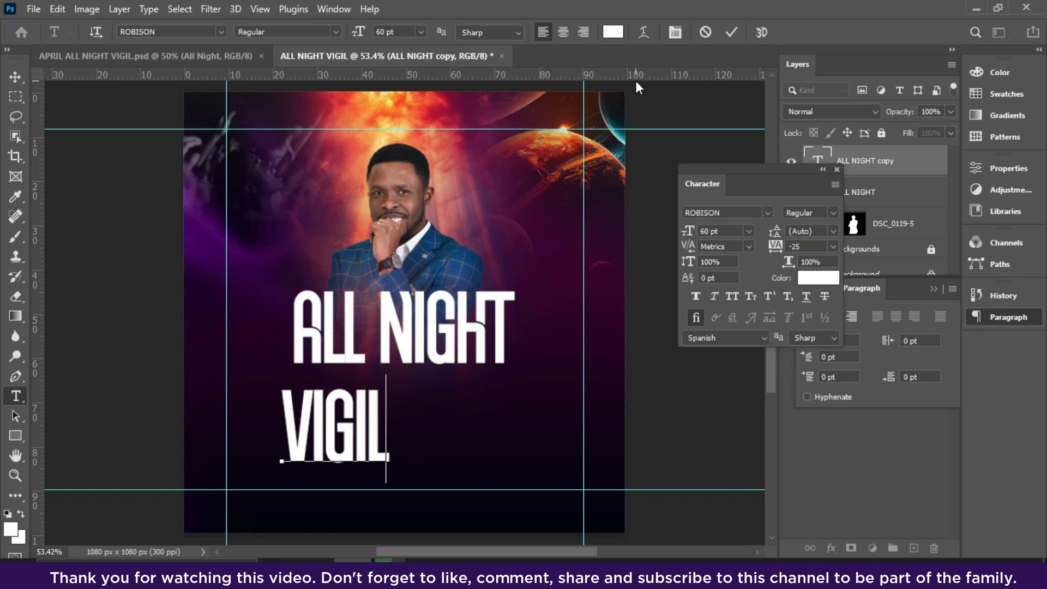
left_click(728, 34)
key("v")
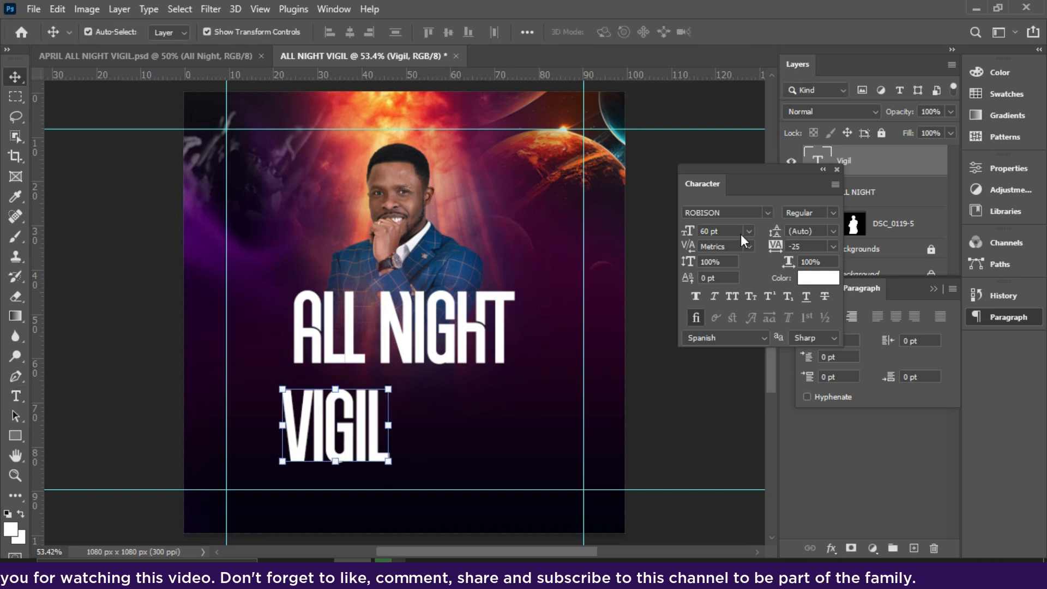
Set the Vigil text in the Hustler font at 65 pt and place it directly beneath ALL NIGHT.
left_click(767, 213)
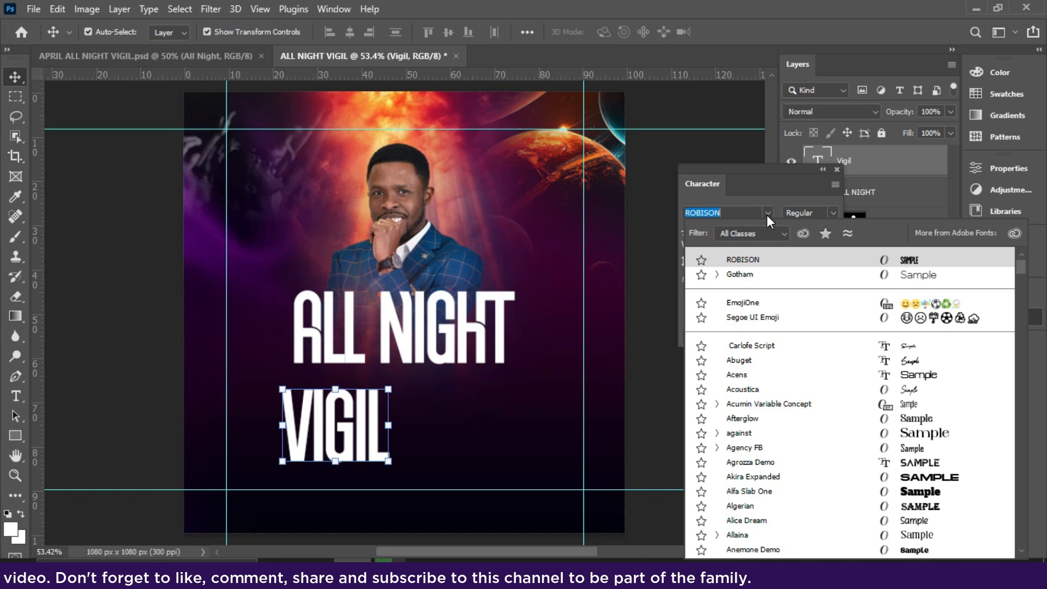
type("hus")
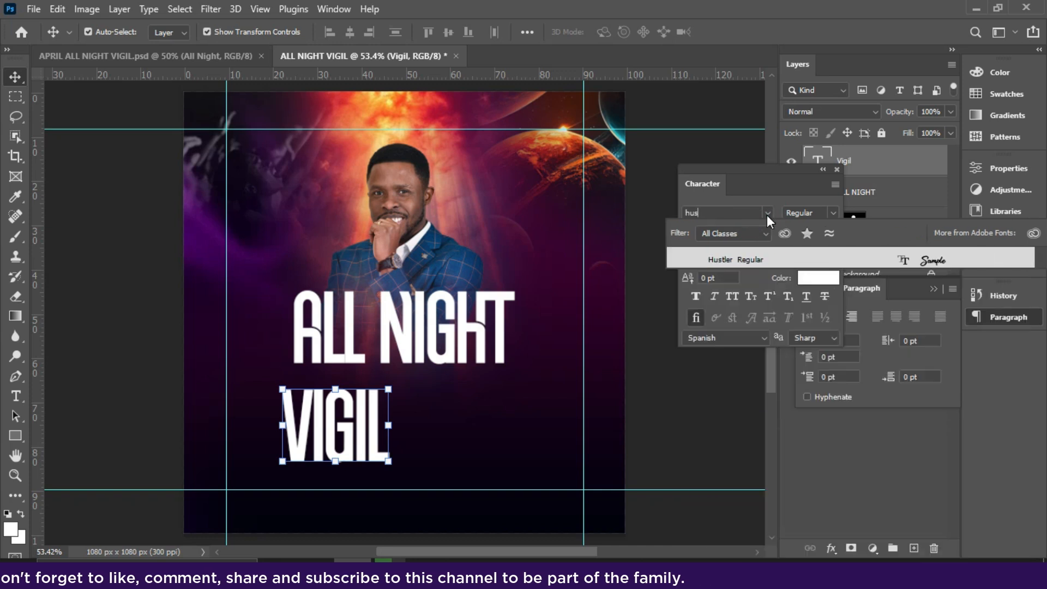
left_click(755, 259)
left_click_drag(418, 376, 471, 343)
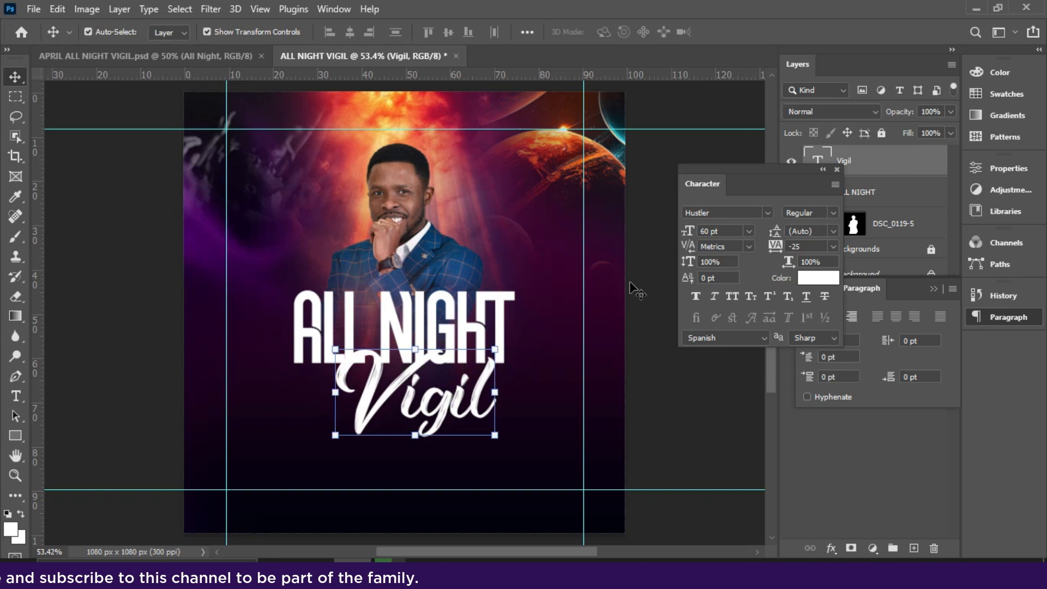
left_click(749, 231)
left_click(725, 426)
left_click_drag(406, 412, 434, 428)
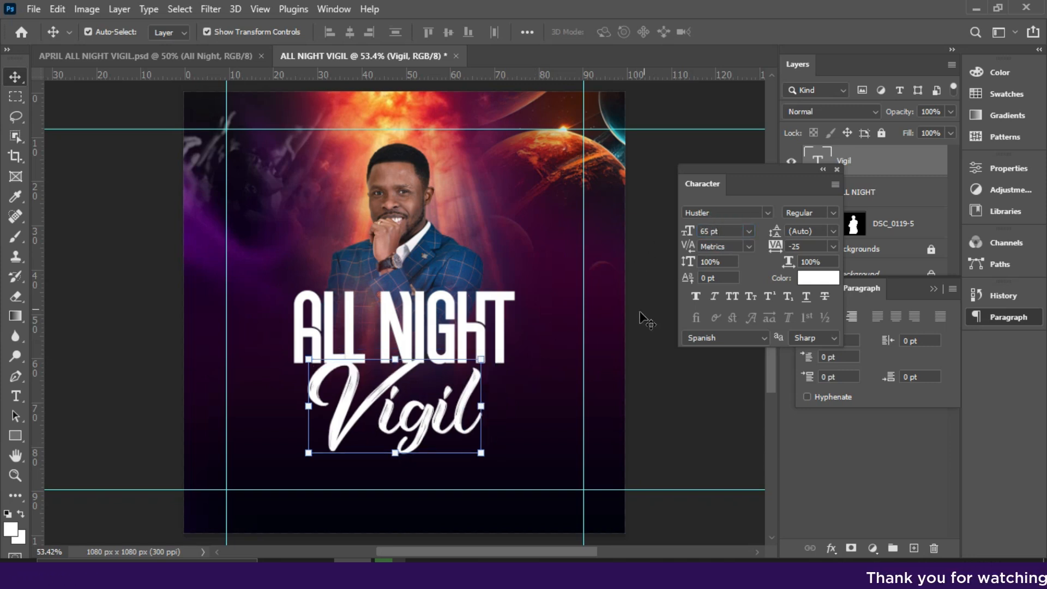
Duplicate ALL NIGHT to the area beside the man's head and shrink the copy to 19.53 pt, starting at the vertical guide.
left_click(499, 313)
left_click_drag(469, 329, 291, 213, "alt")
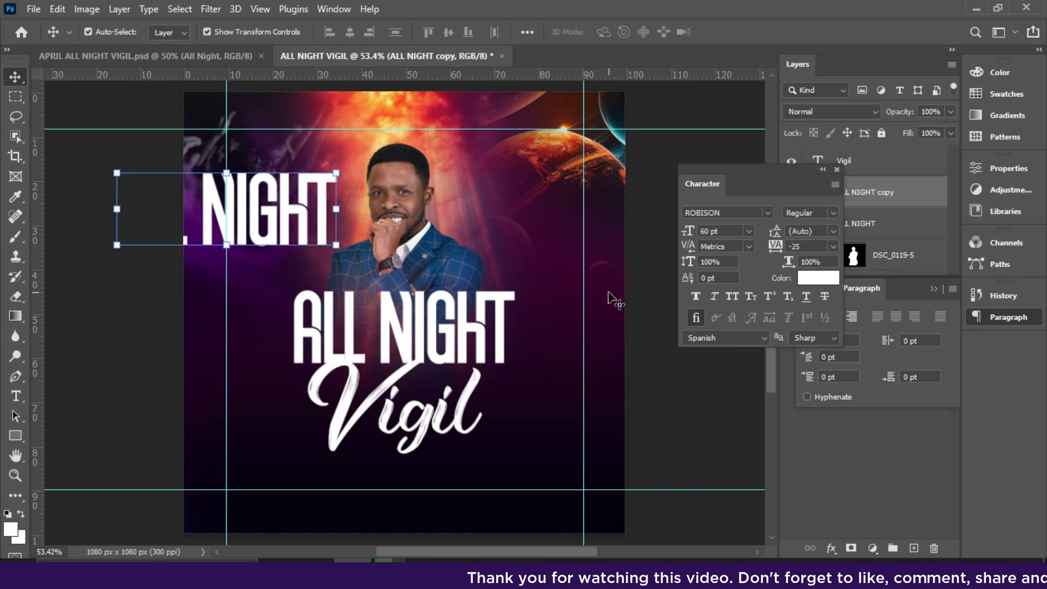
left_click(750, 231)
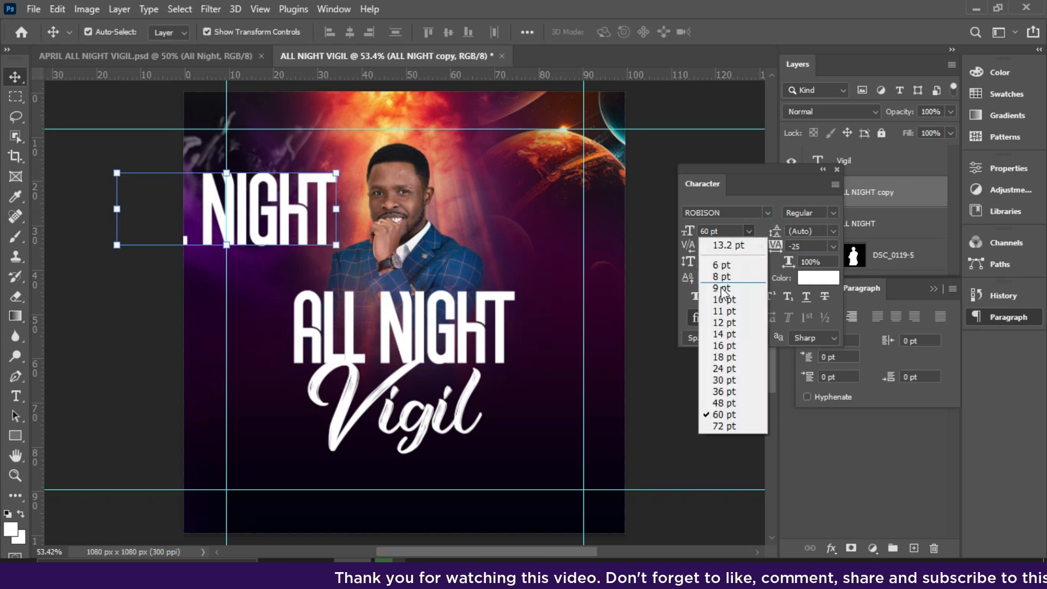
left_click(722, 278)
left_click_drag(322, 200, 282, 220)
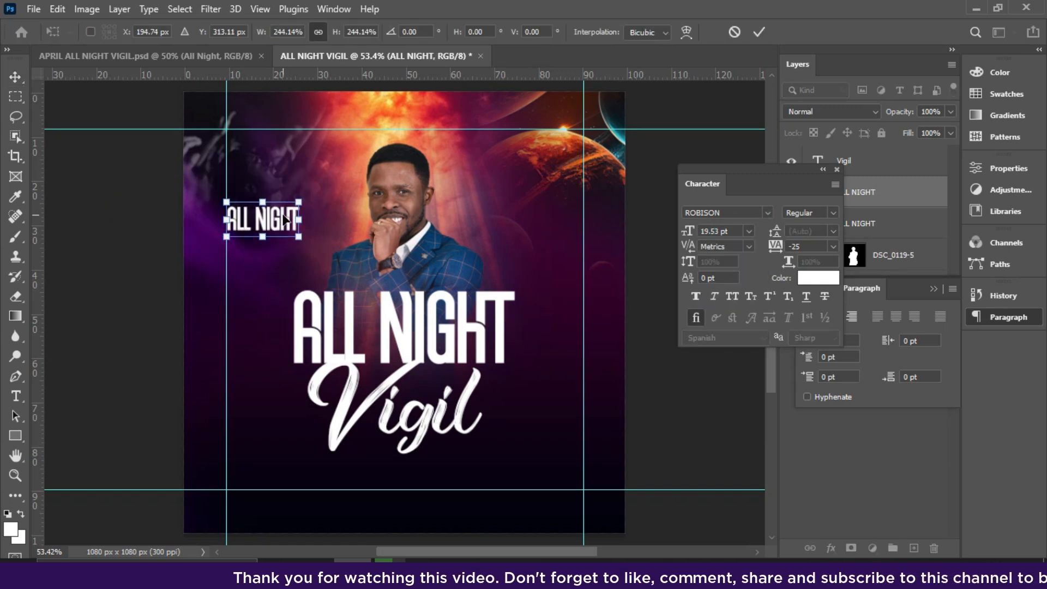
key("Return")
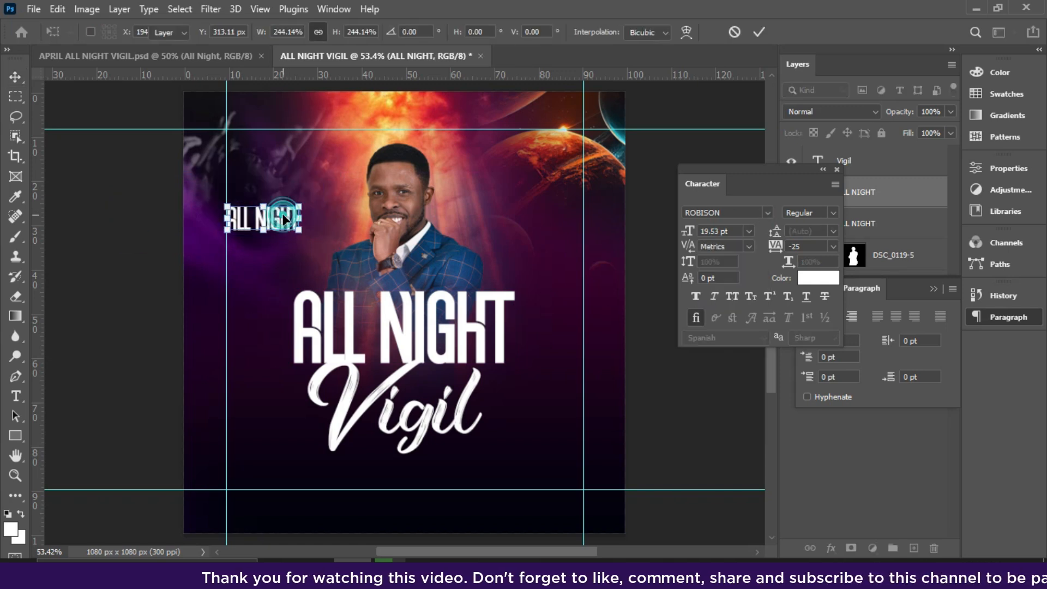
Change the small ALL NIGHT copy to Montserrat SemiBold at 10 pt.
left_click(763, 215)
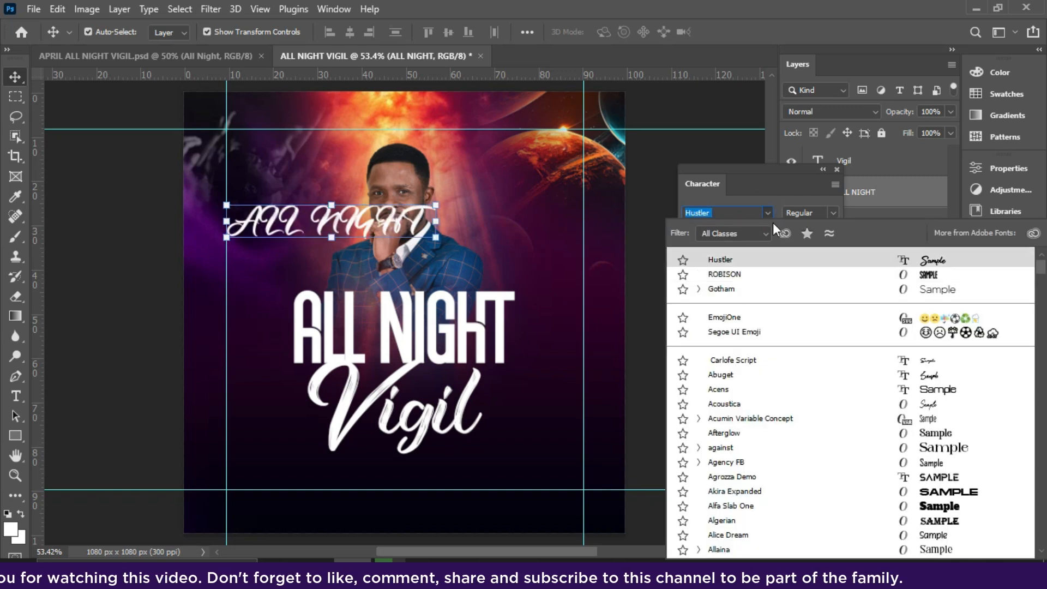
left_click(769, 214)
key("Down")
left_click(769, 214)
type("m")
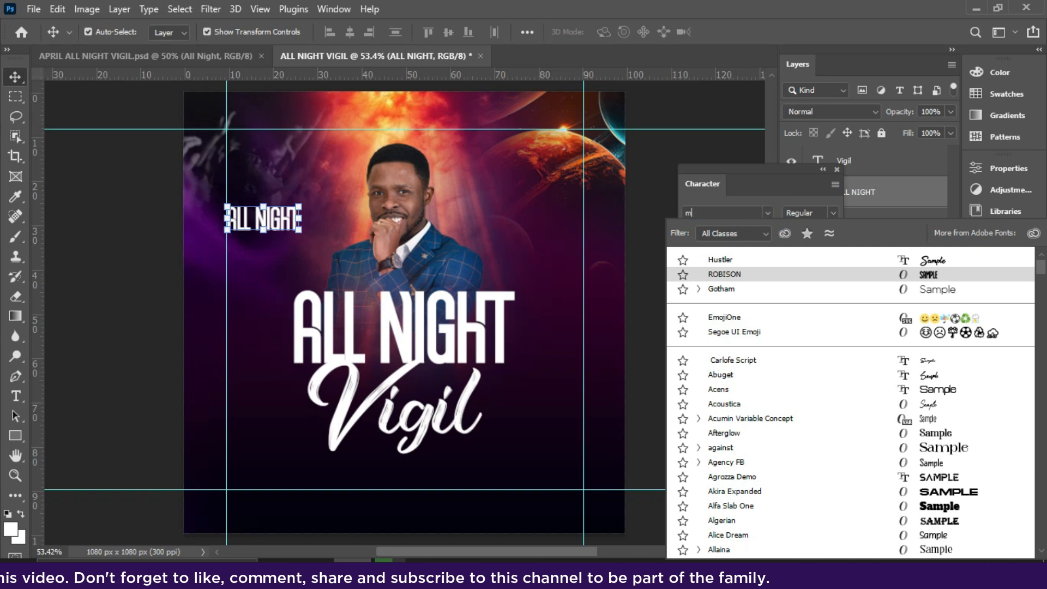
type("ontserrat")
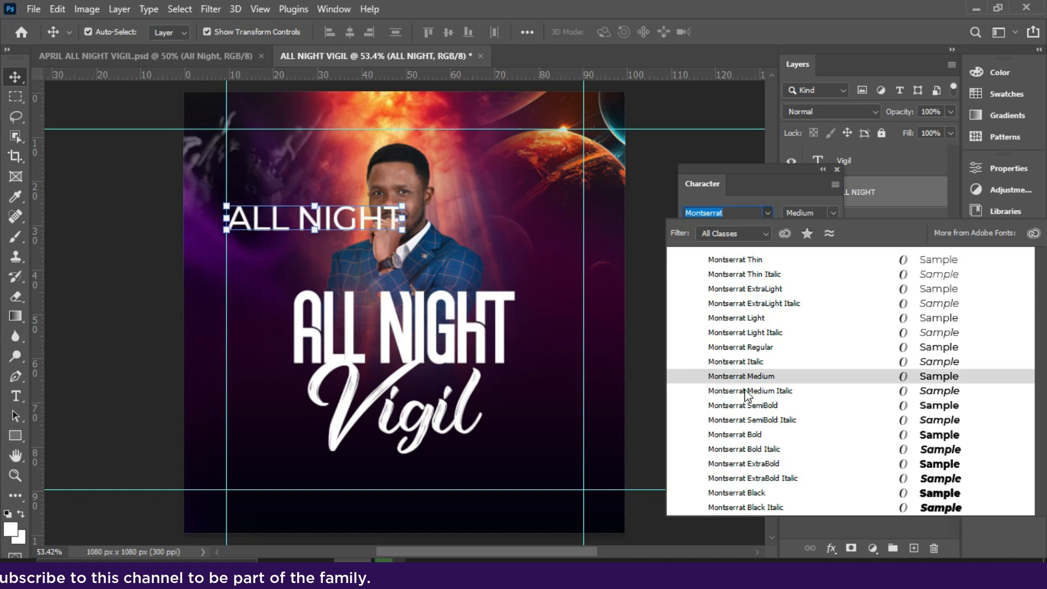
left_click(747, 409)
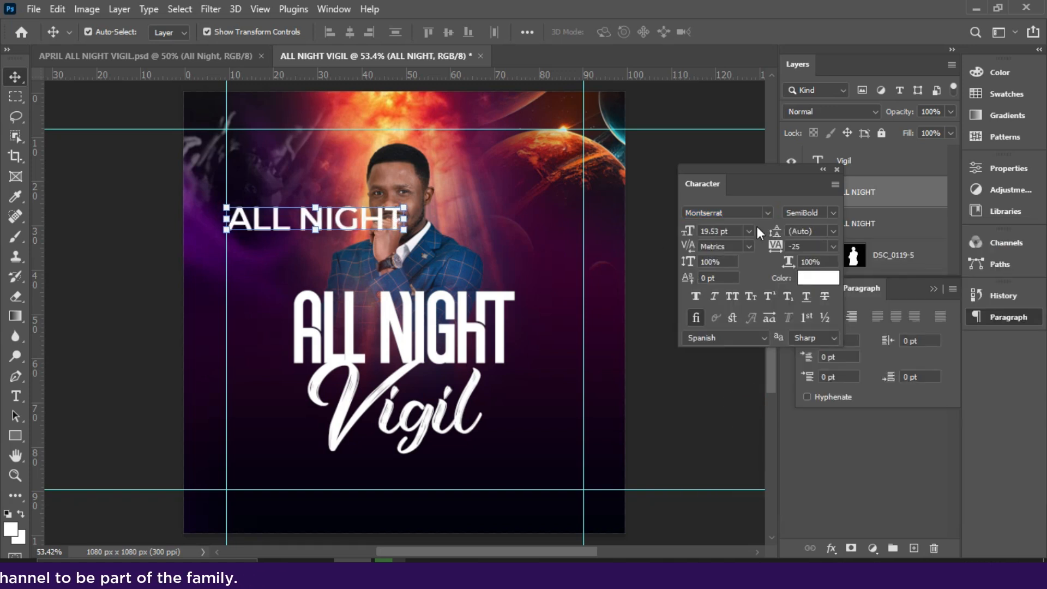
left_click(745, 234)
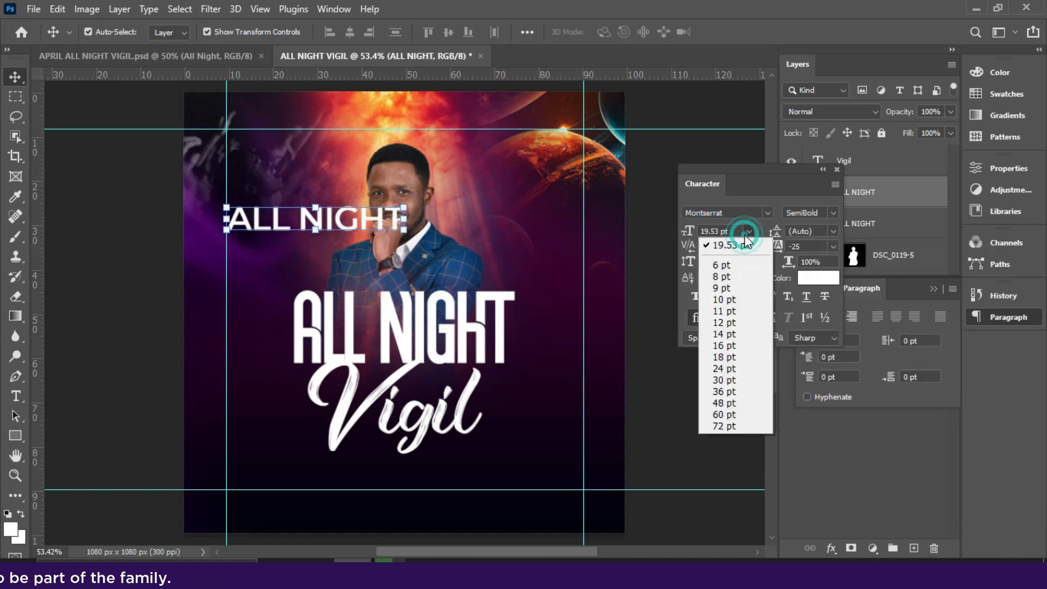
left_click(722, 298)
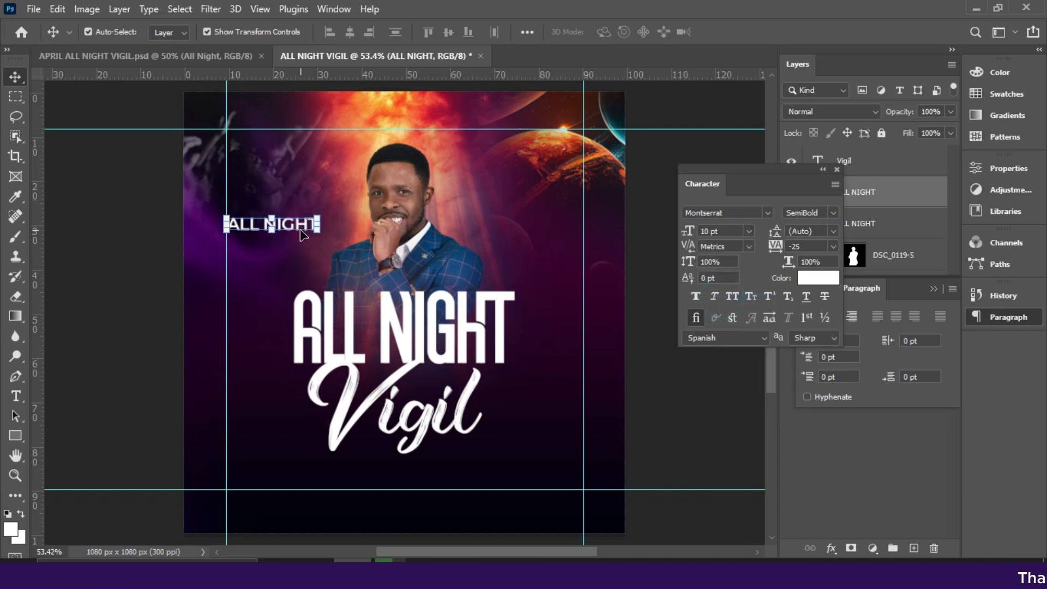
Move the small ALL NIGHT text beneath Vigil, just above the lower horizontal guide.
left_click_drag(304, 204, 297, 190)
key("ctrl+plus")
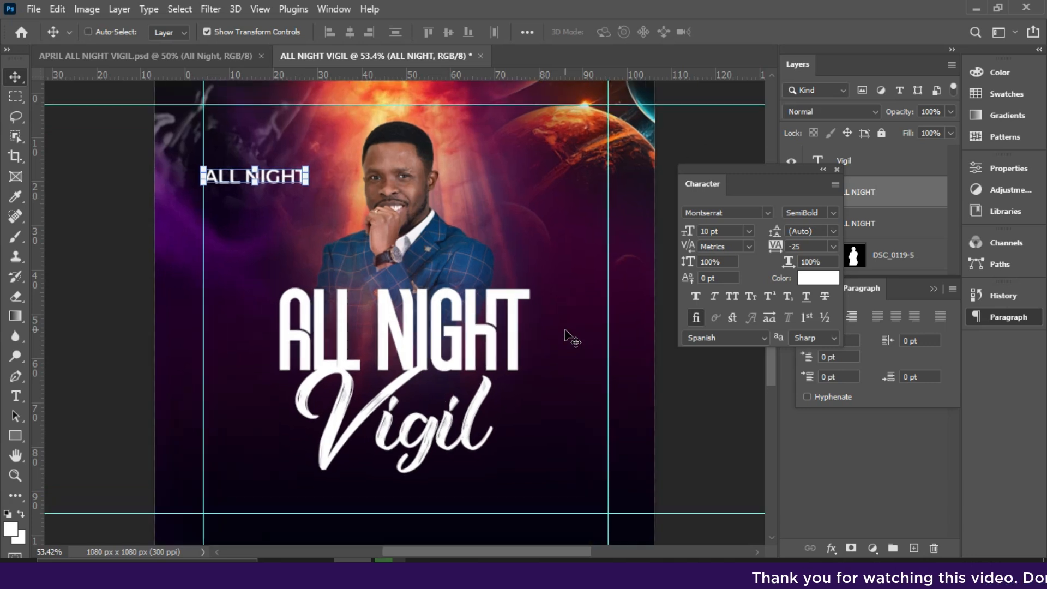
left_click(447, 433)
left_click_drag(769, 374, 770, 414)
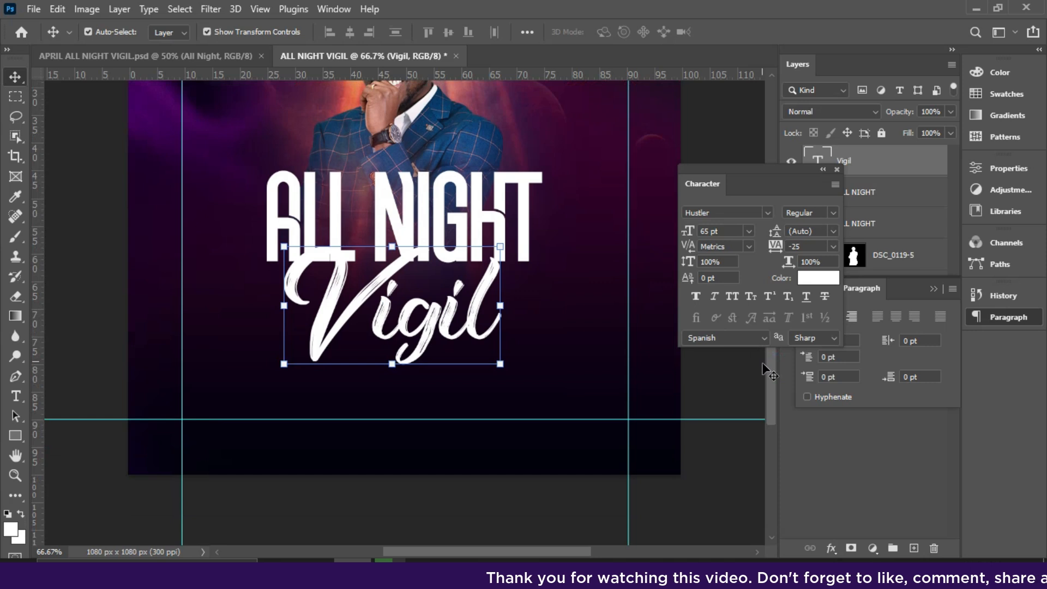
left_click_drag(770, 371, 767, 355)
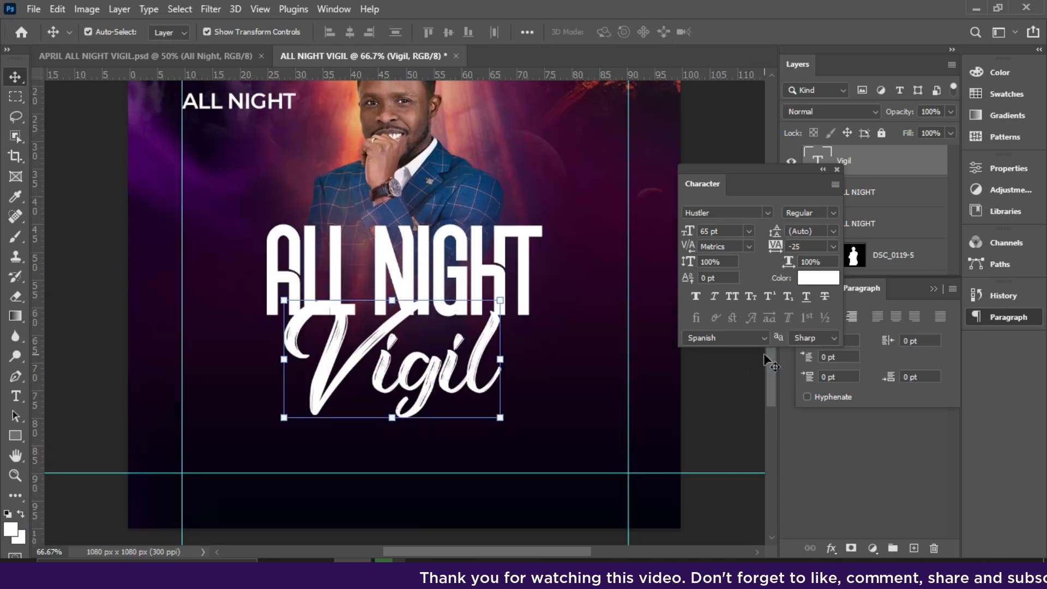
left_click(228, 107)
left_click_drag(228, 107, 410, 475)
Select the Vigil text, dock the Character settings and collapse the Paragraph settings to free the layer list.
left_click(427, 367)
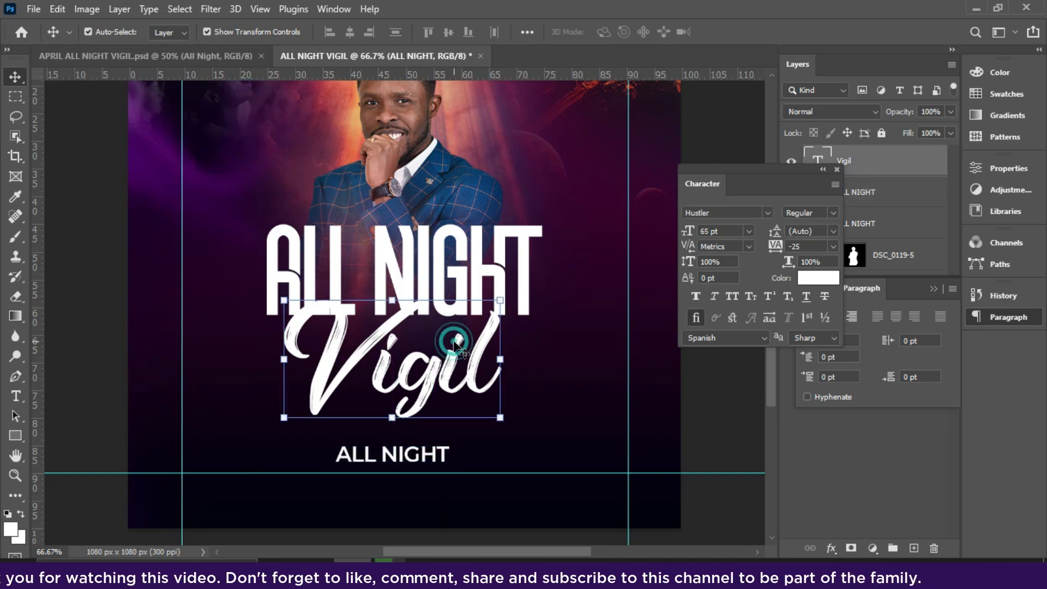
left_click_drag(813, 187, 1014, 342)
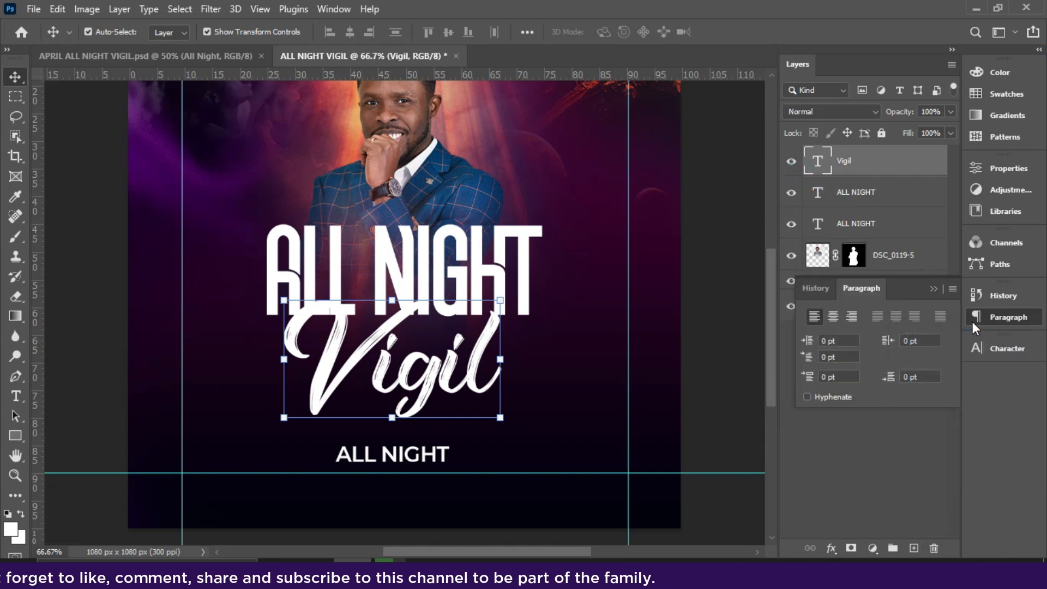
left_click(933, 288)
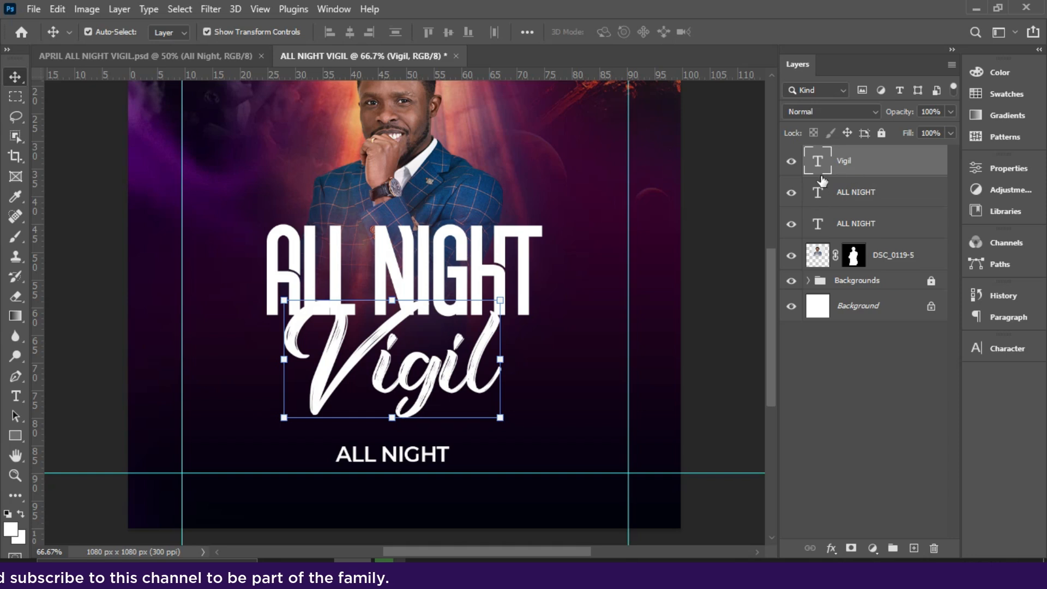
Add a Gradient Overlay to the Vigil text using the cream-and-gold preset gradient.
left_click(830, 548)
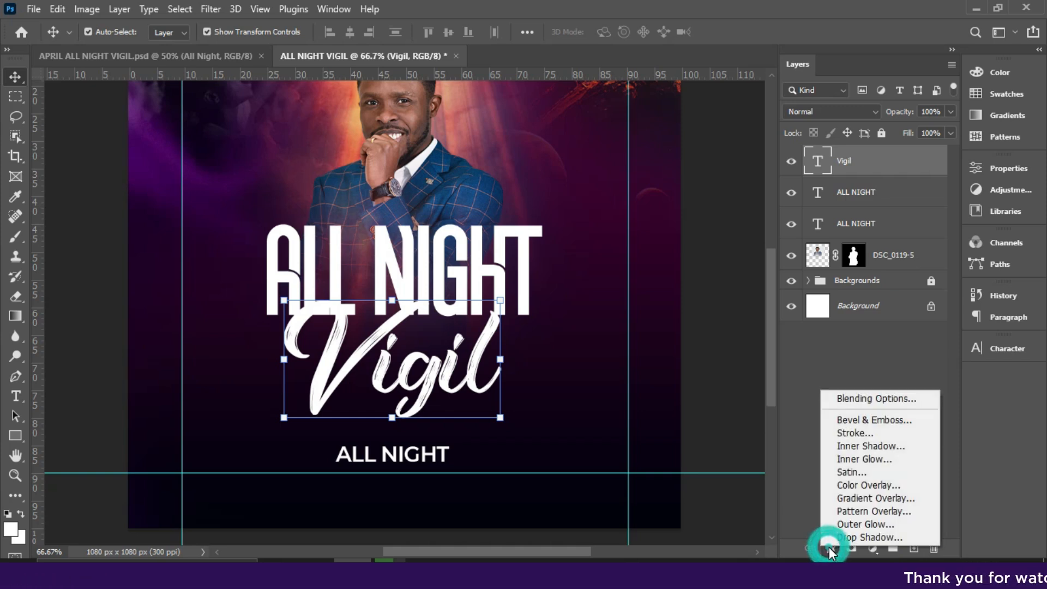
left_click(851, 498)
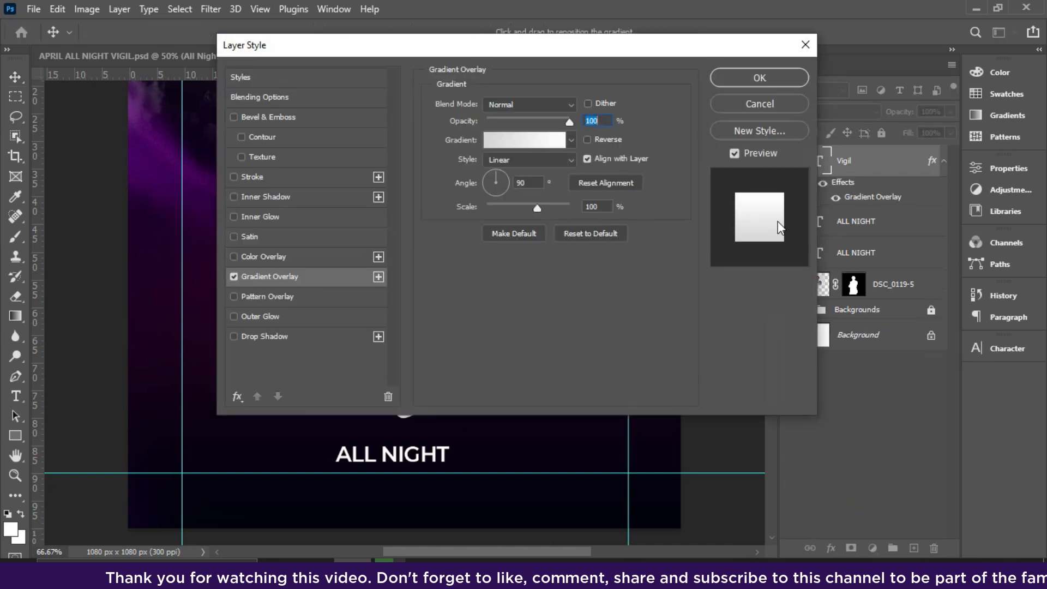
left_click_drag(611, 48, 903, 37)
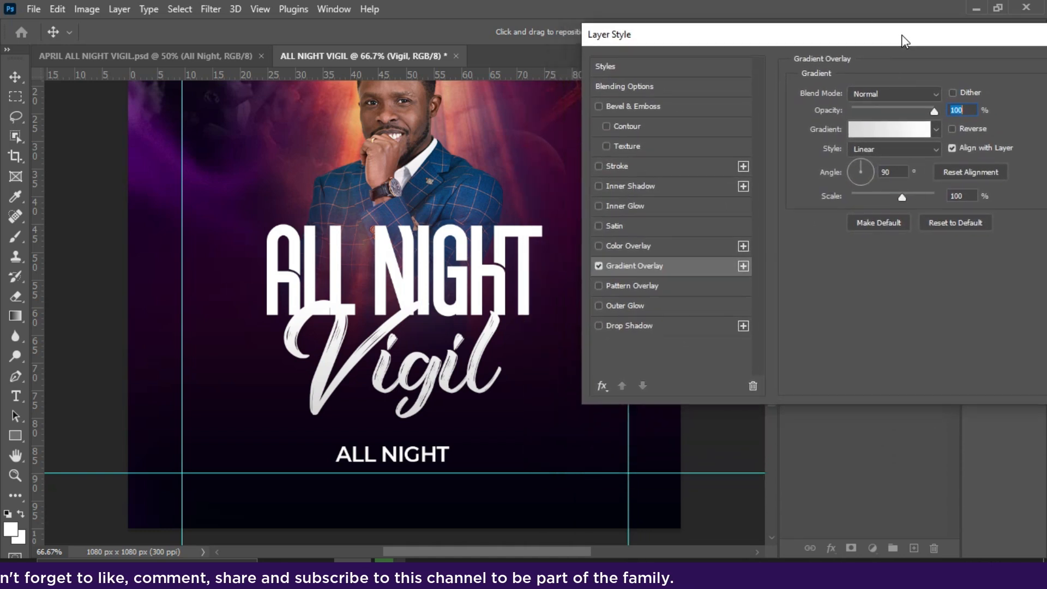
left_click(884, 123)
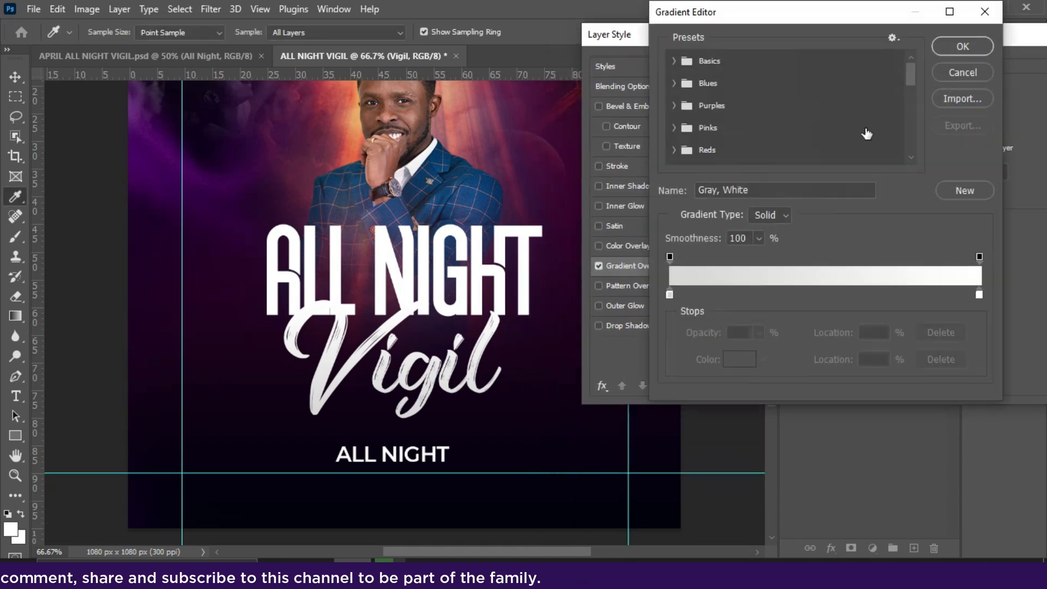
left_click_drag(909, 76, 908, 145)
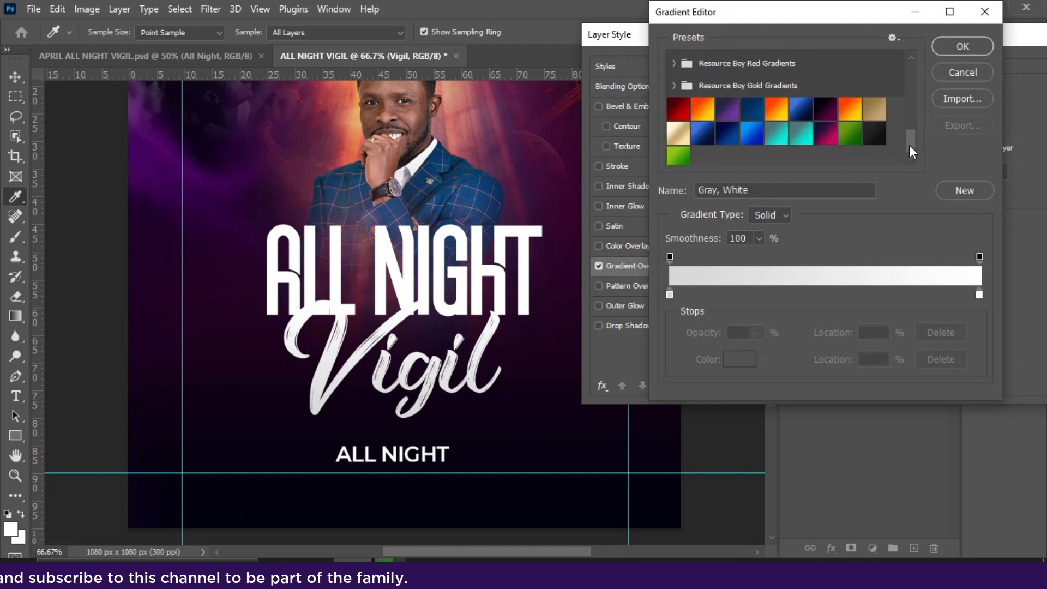
left_click(677, 136)
Replace the Vigil text's overlay gradient with RB Gold Gradient 02 from the Resource Boy Gold Gradients presets.
left_click_drag(915, 142, 907, 130)
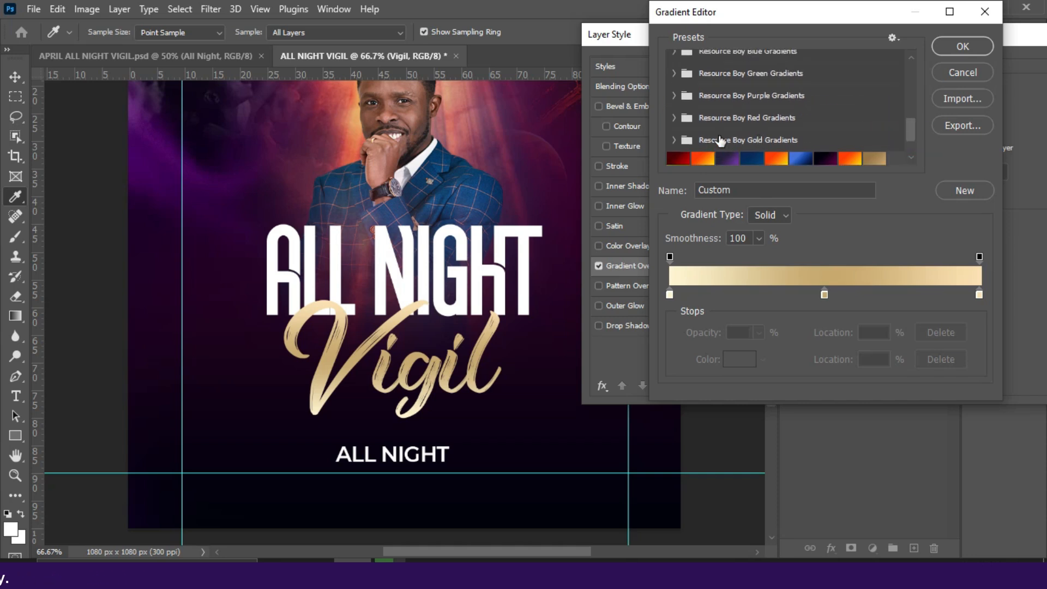
left_click(720, 138)
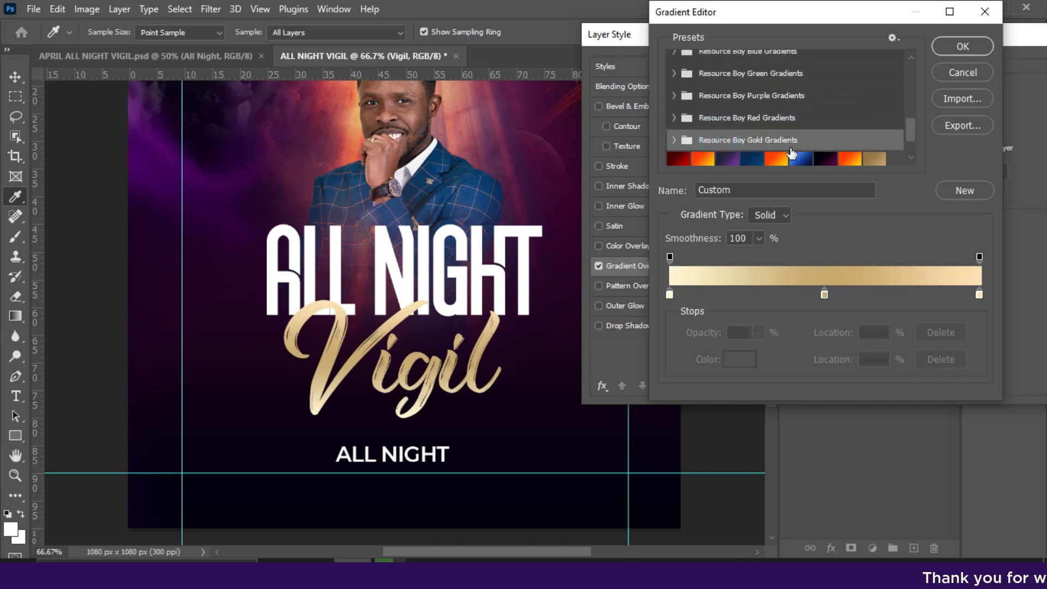
left_click(674, 140)
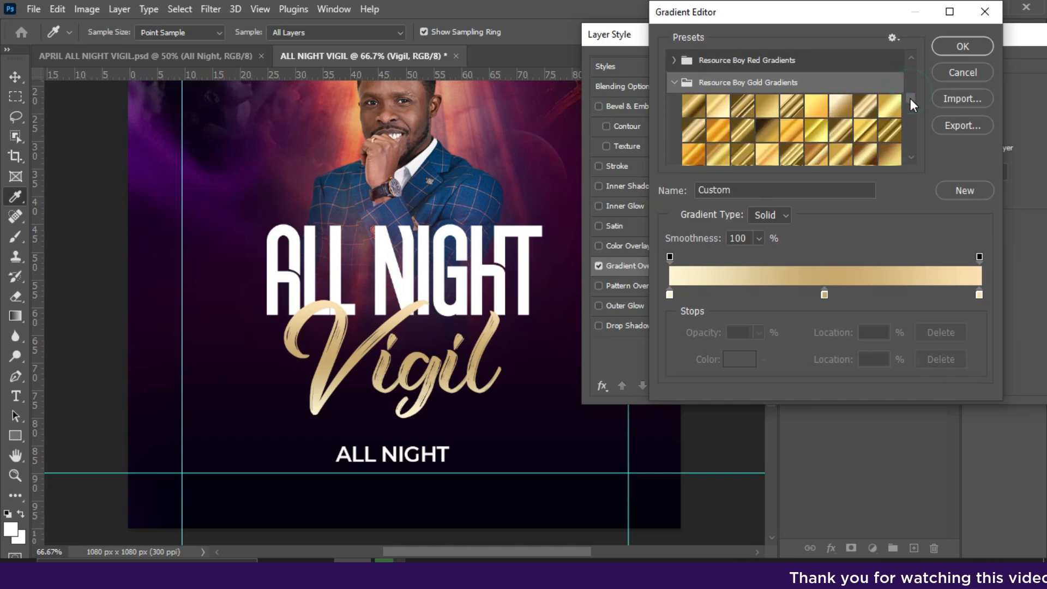
left_click(718, 92)
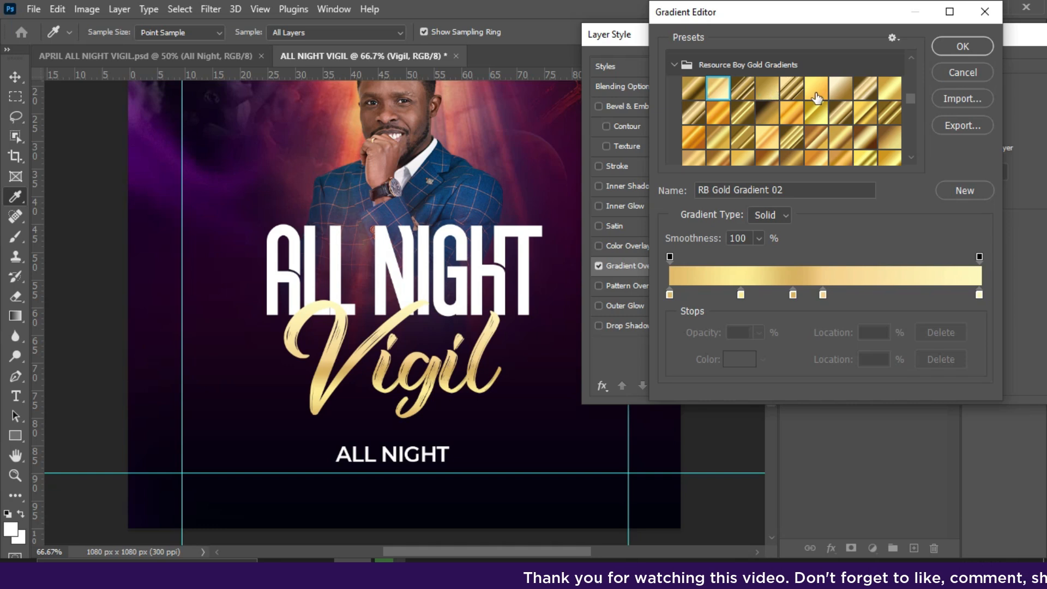
left_click(949, 51)
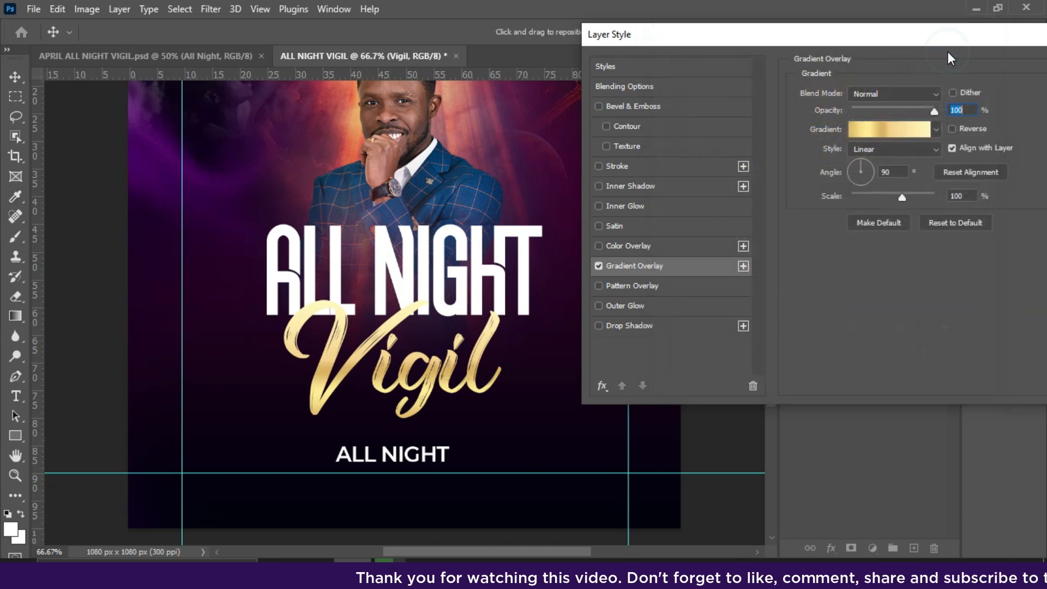
Set the Vigil gradient overlay's angle to 0° and apply the layer style.
double_click(889, 172)
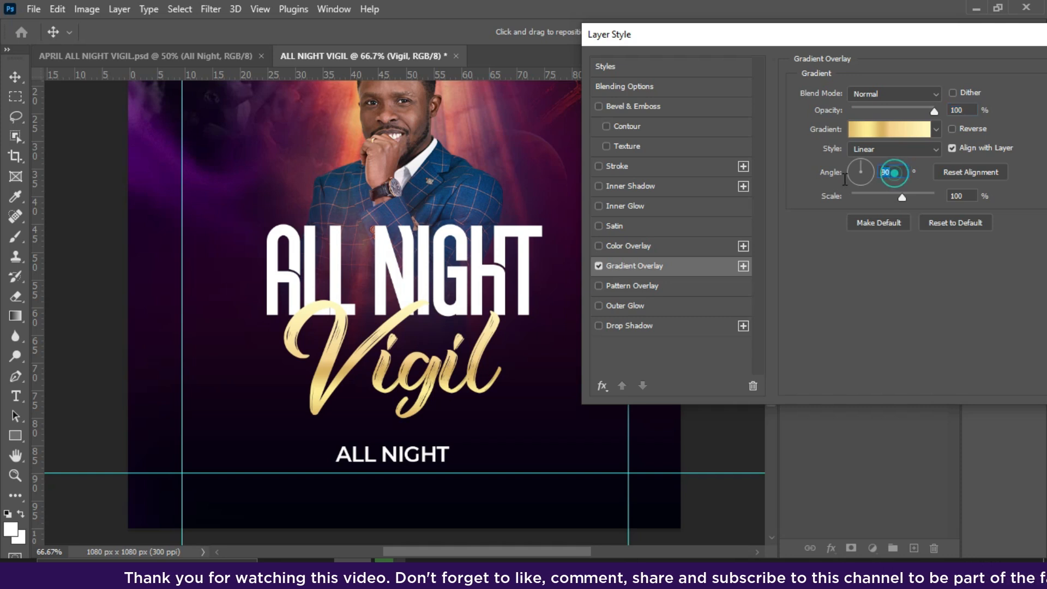
type("0")
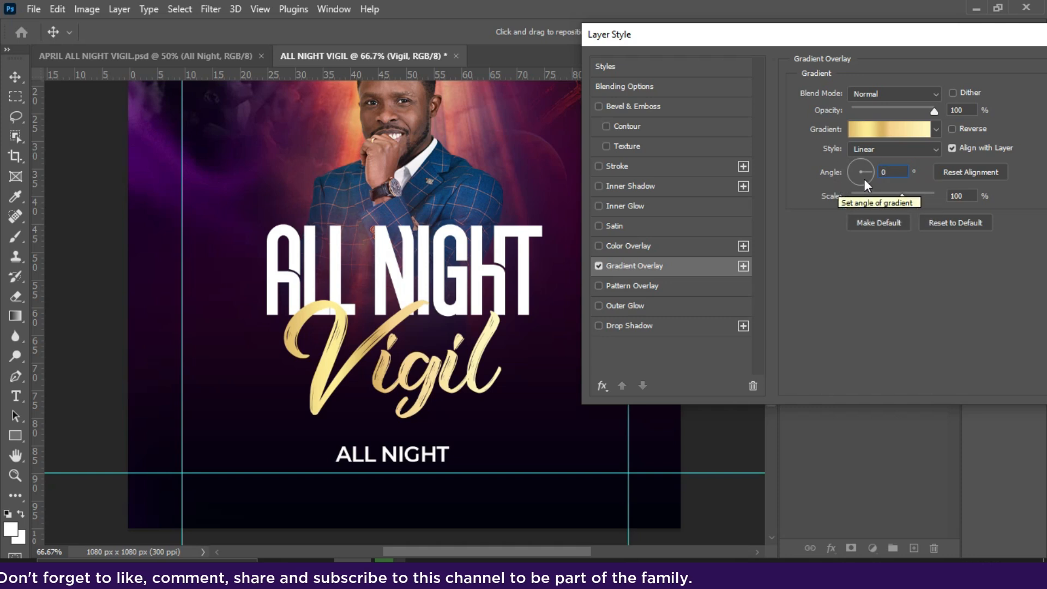
left_click_drag(902, 38, 835, 42)
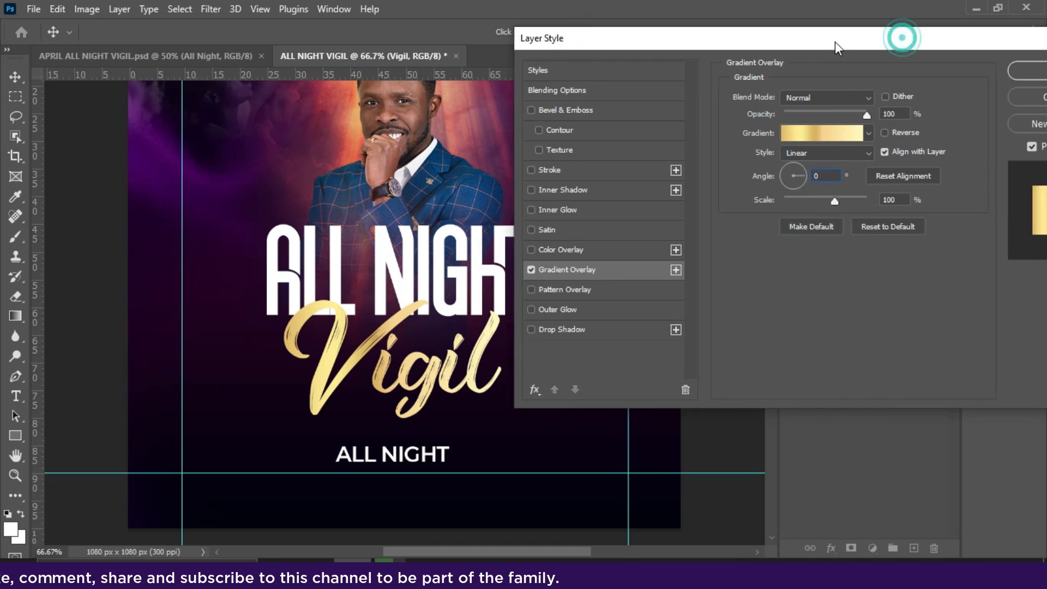
left_click_drag(992, 38, 844, 53)
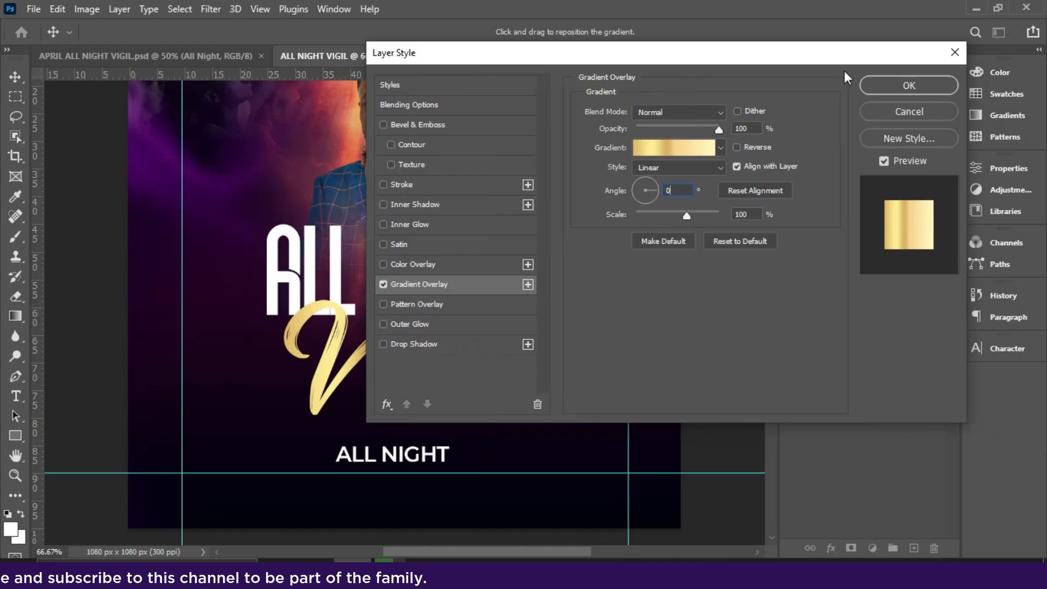
left_click(893, 86)
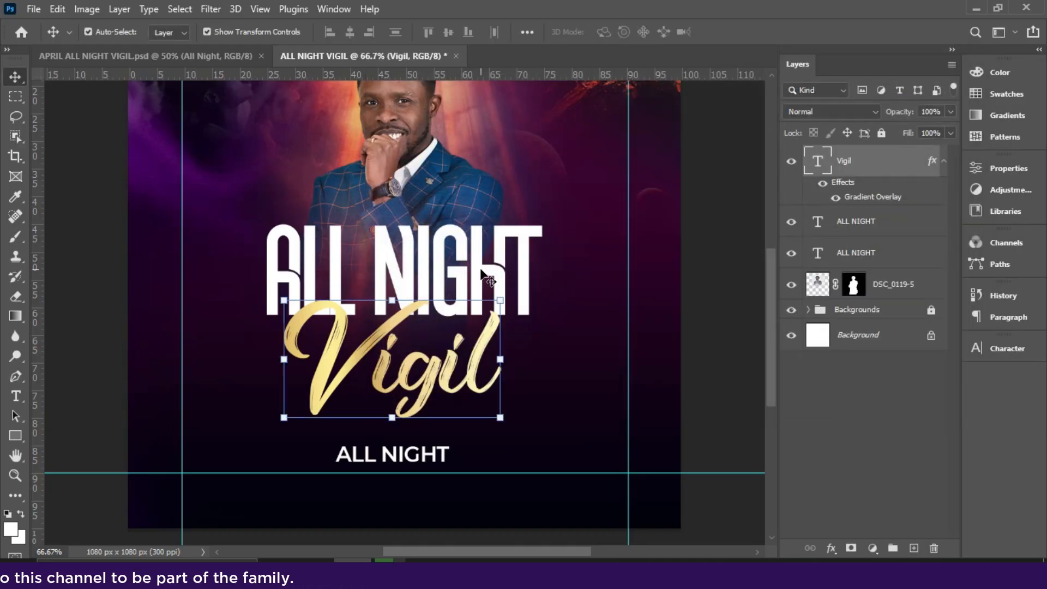
Select the small ALL NIGHT text and lower the bottom horizontal guide to leave more room beneath it.
left_click(415, 455)
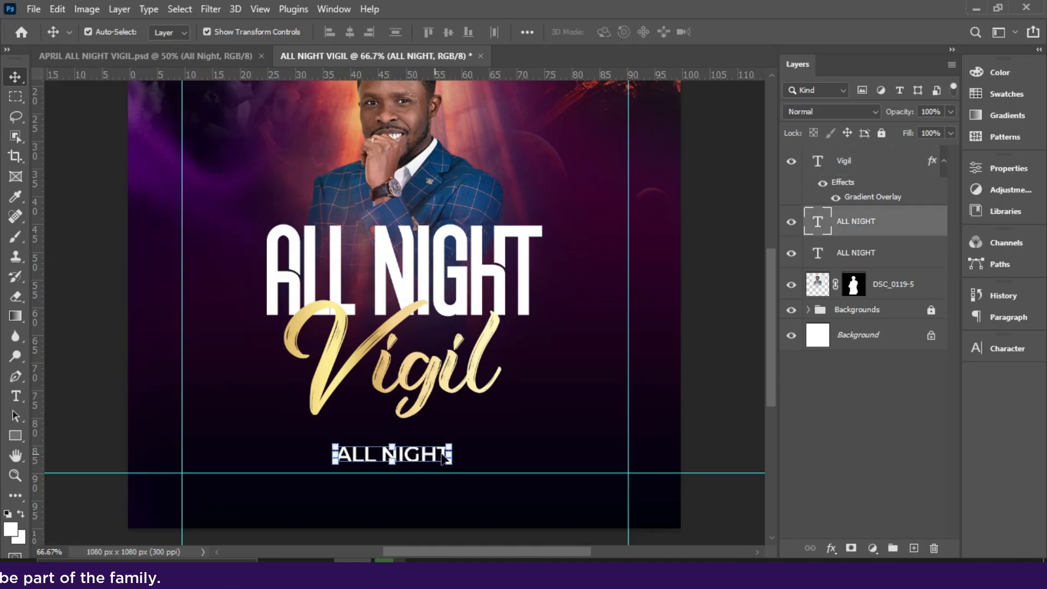
left_click_drag(581, 477, 583, 496)
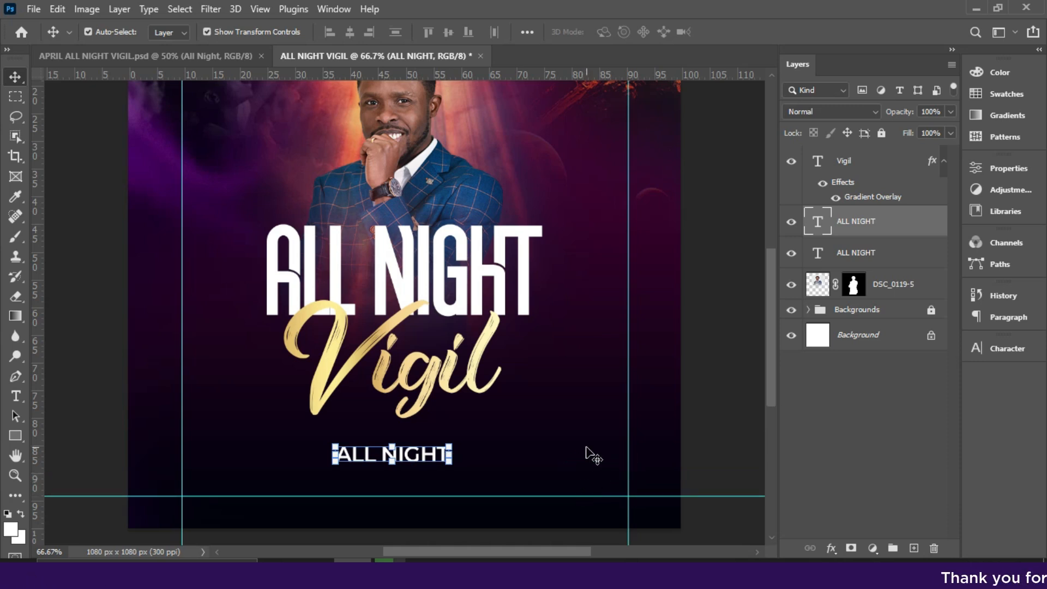
key("ctrl+plus")
left_click_drag(772, 296, 763, 351)
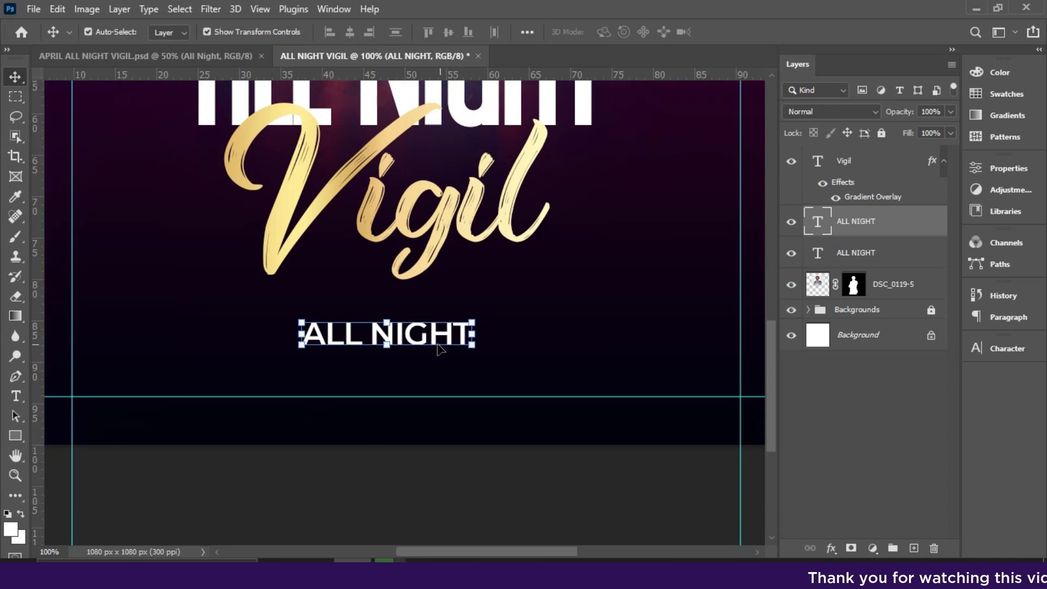
left_click_drag(418, 331, 352, 335)
double_click(350, 337)
type("@the")
key("BackSpace")
key("BackSpace")
key("BackSpace")
type("T")
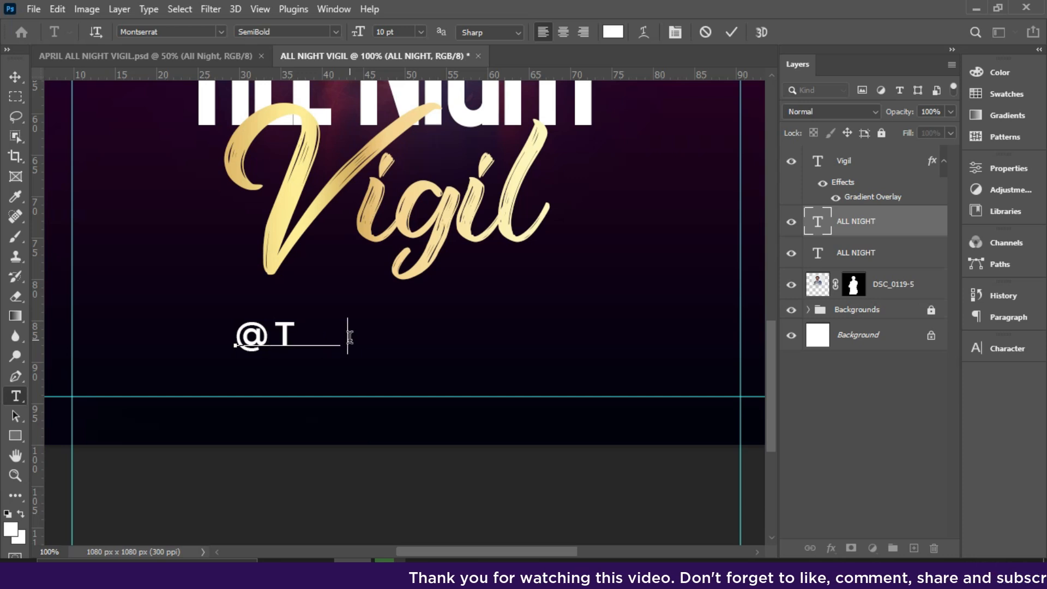
type("HE CHR")
key("Left")
key("Left")
key("Left")
key("Left")
key("Left")
key("Left")
key("Left")
key("Left")
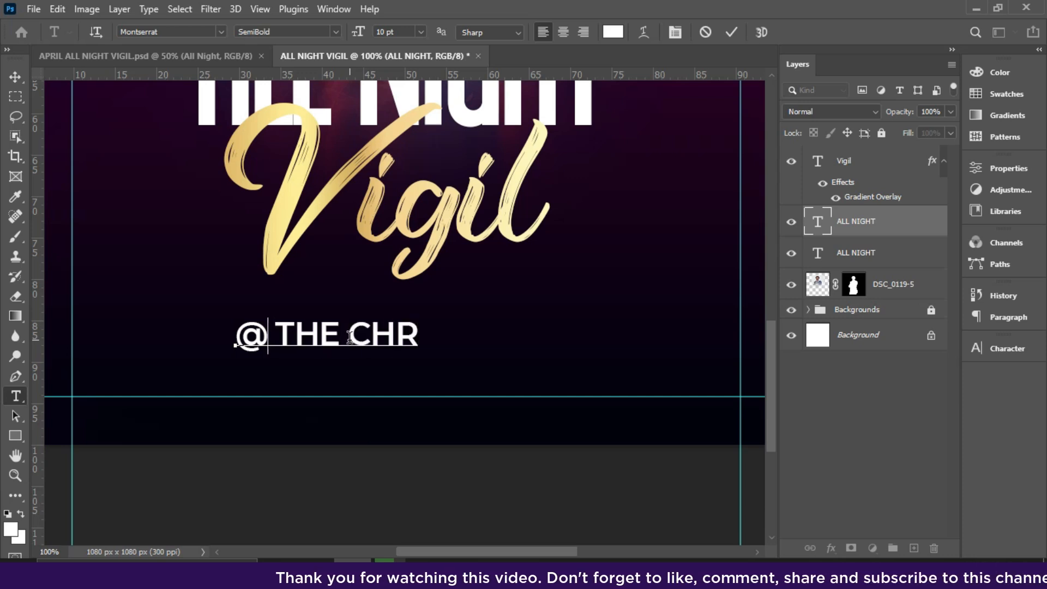
key("ctrl+a")
key("BackSpace")
type("@")
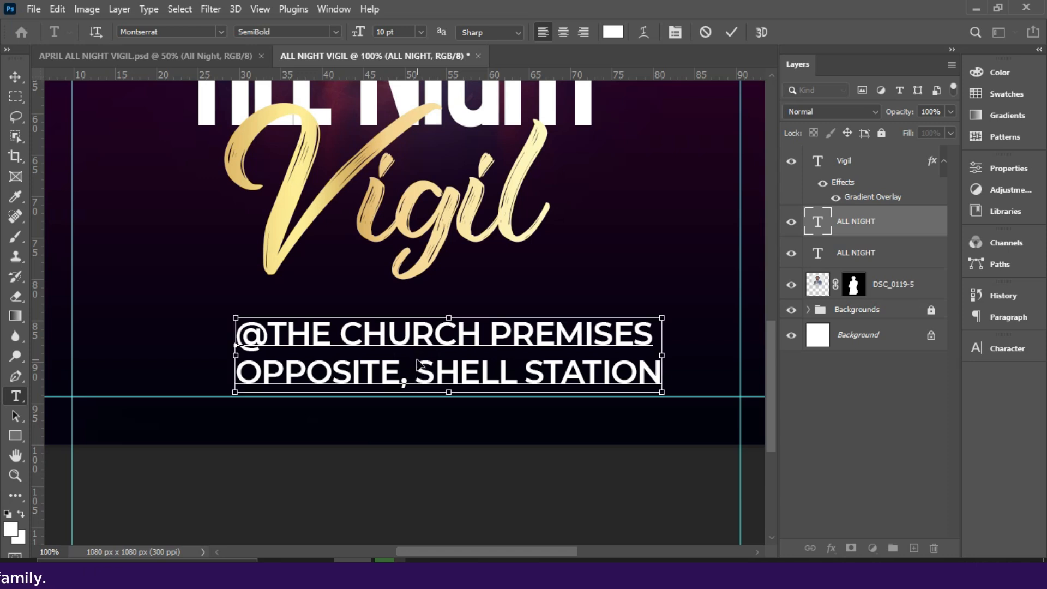
Center-align the two venue lines and shift the text block back inside the side guides below Vigil.
key("ctrl+a")
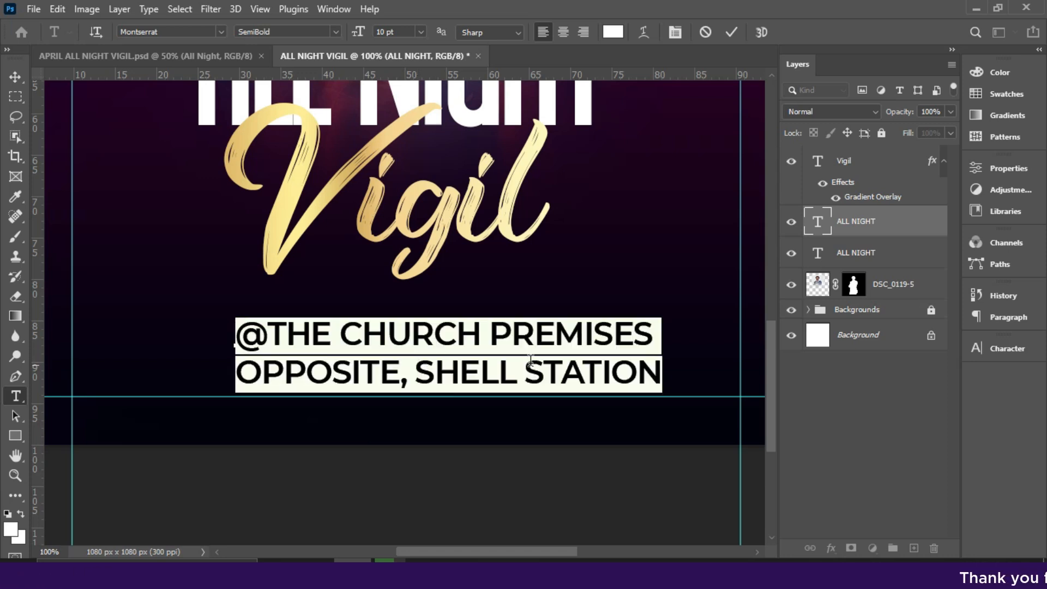
left_click(563, 31)
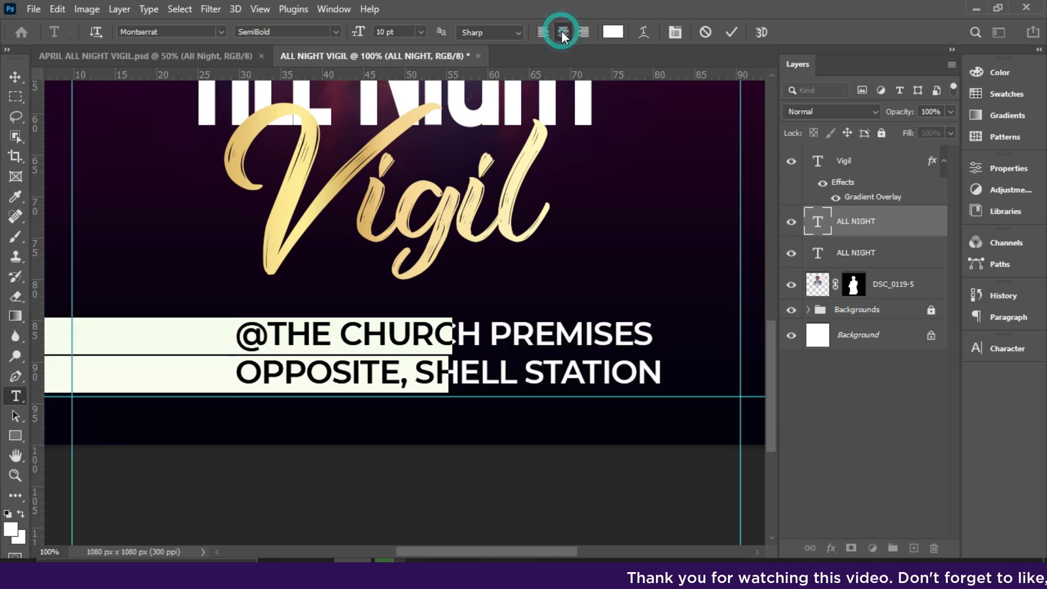
left_click(731, 32)
key("v")
left_click_drag(314, 385, 389, 379)
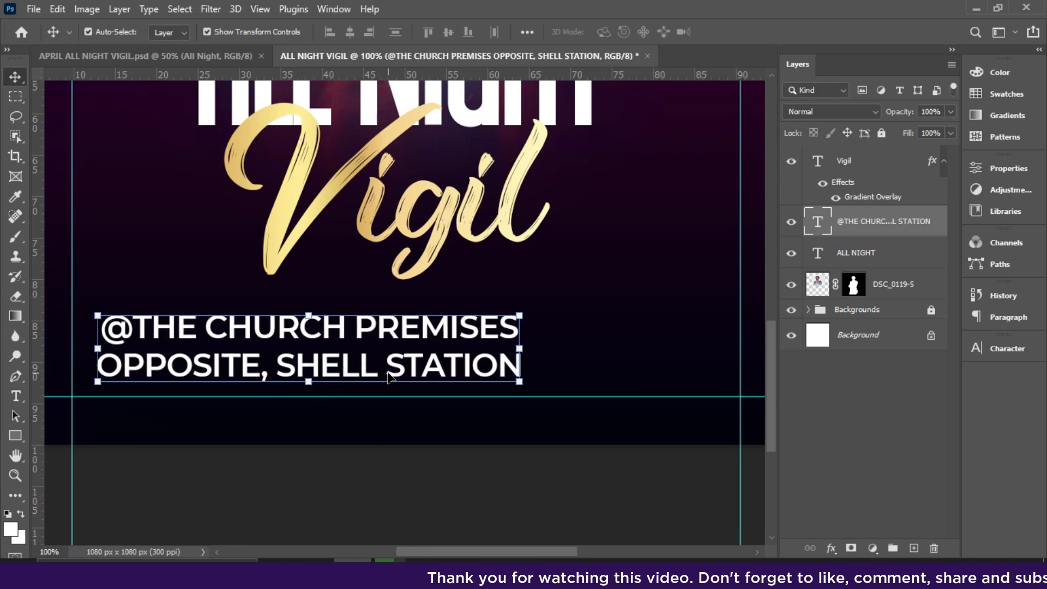
Append " - ELMINA" to the end of the venue text's second line.
double_click(501, 367)
left_click(499, 367)
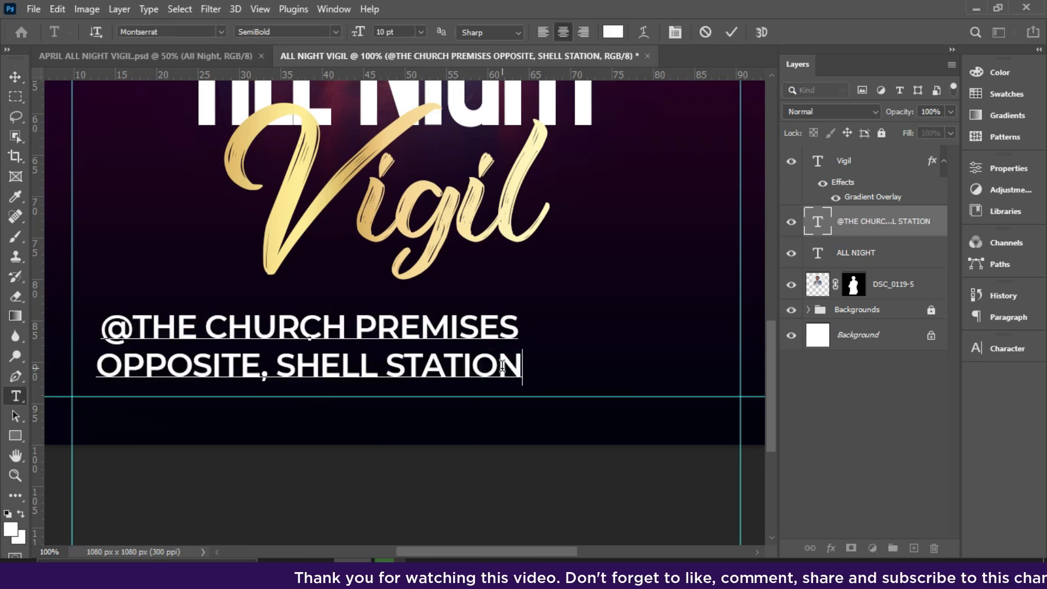
type("-")
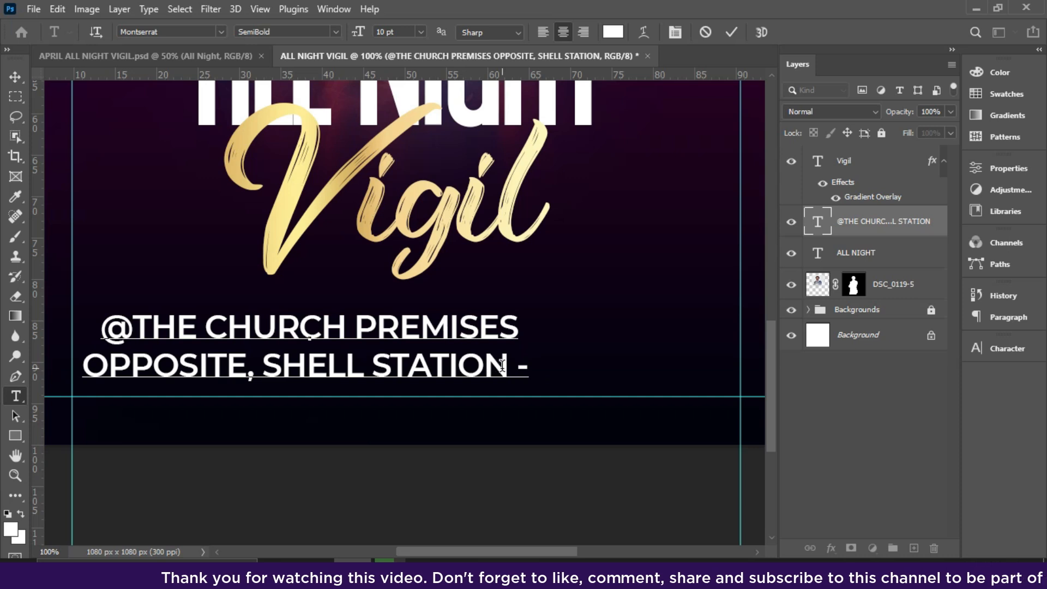
type(" ELMINA")
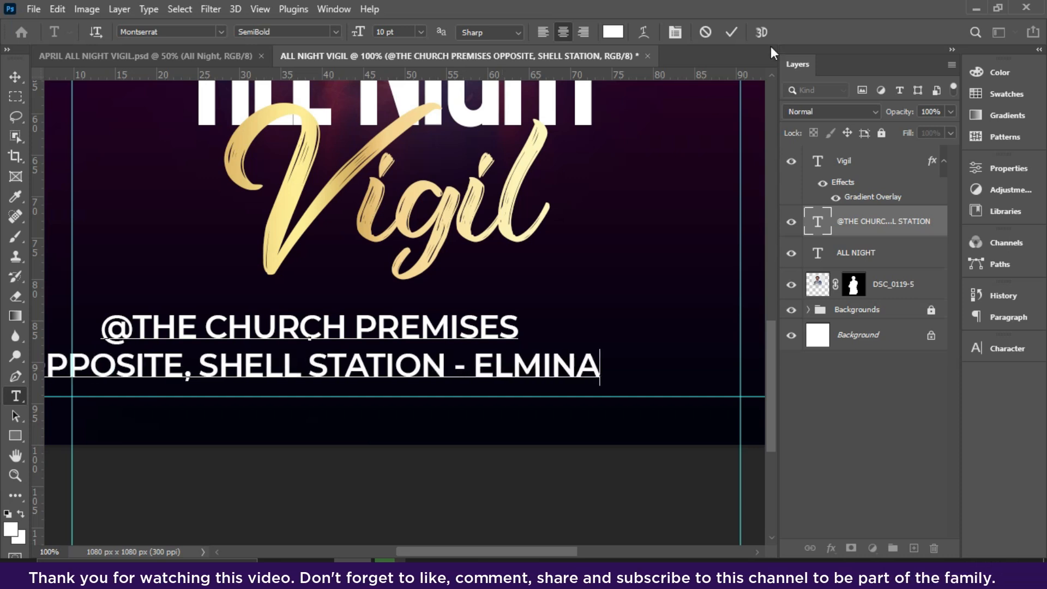
left_click(730, 32)
key("v")
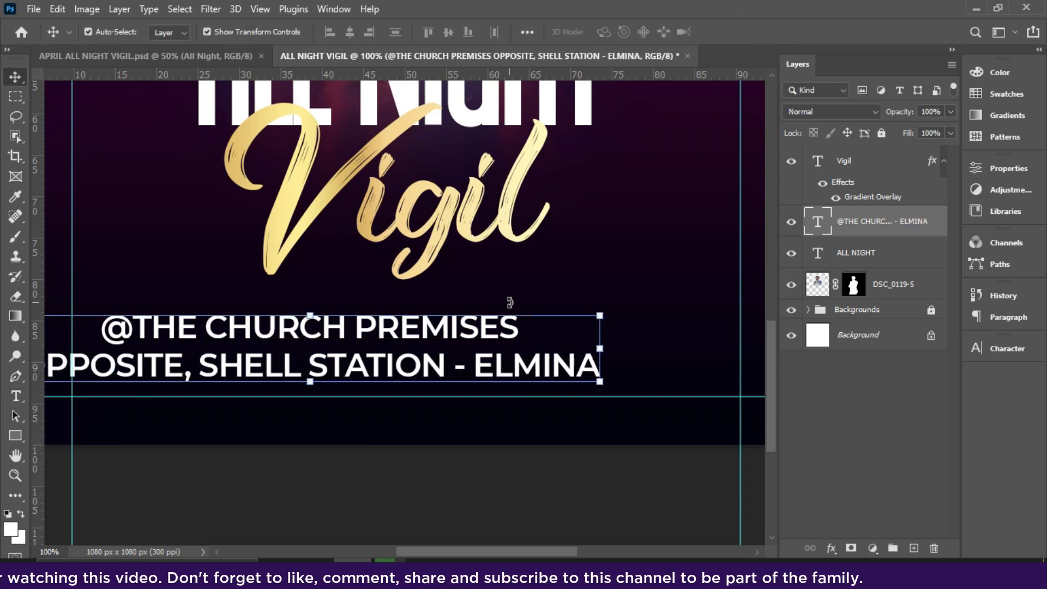
Center the venue text horizontally on the canvas and nudge it up slightly, away from the bottom guide.
key("ctrl+a")
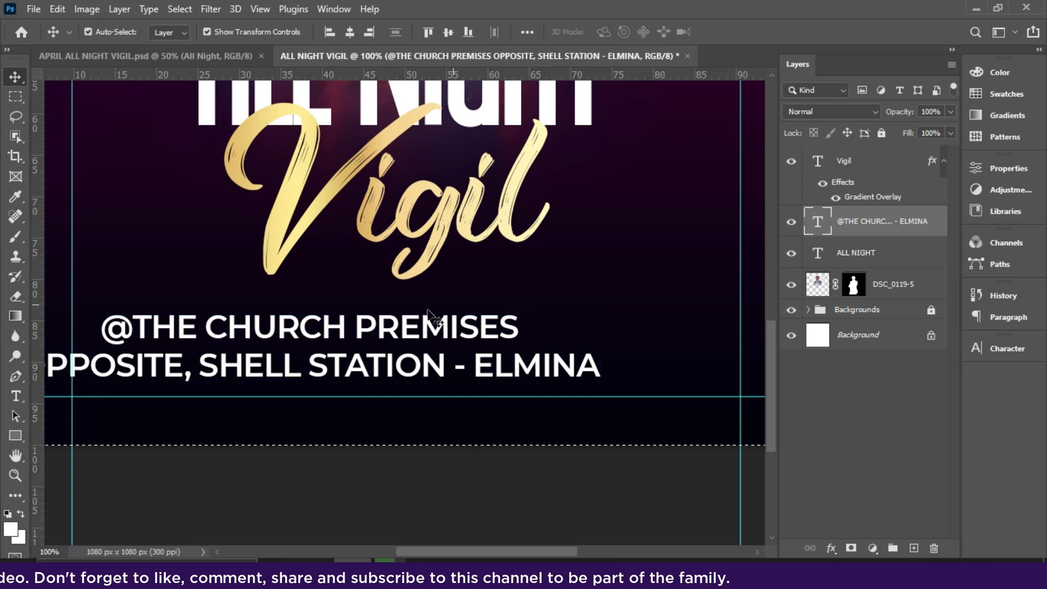
left_click(353, 35)
key("ctrl+d")
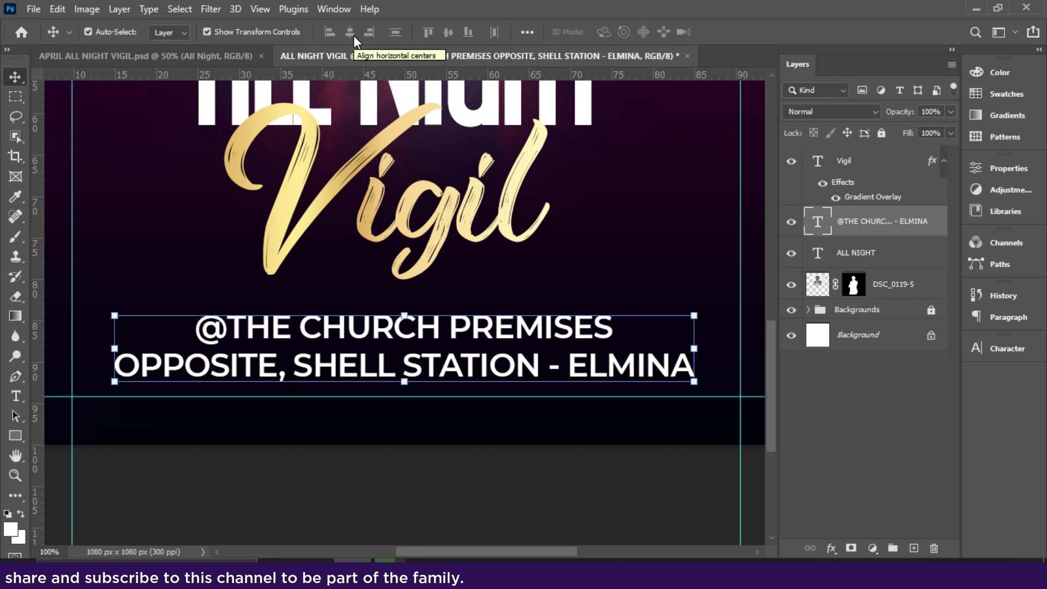
key("Up")
key("Up")
key("Up")
key("Up")
key("Up")
key("Up")
key("Up")
key("Up")
key("Up")
key("Up")
key("Up")
key("Up")
key("Up")
key("Up")
key("Up")
key("Up")
key("Up")
key("Up")
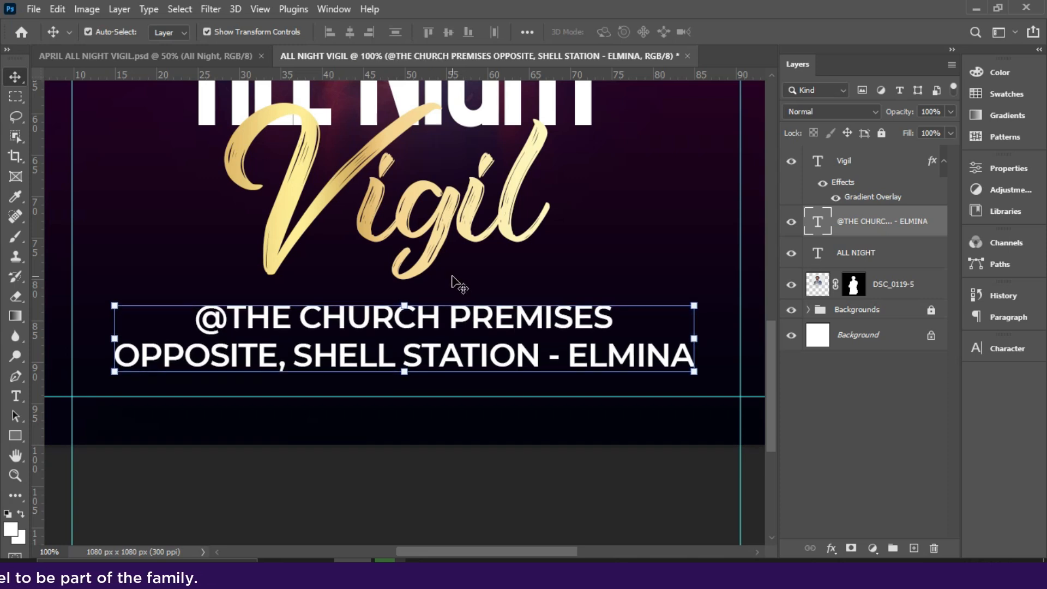
Move the speaker photo slightly up and shift the ALL NIGHT title, Vigil and the venue text further up.
key("ctrl+0")
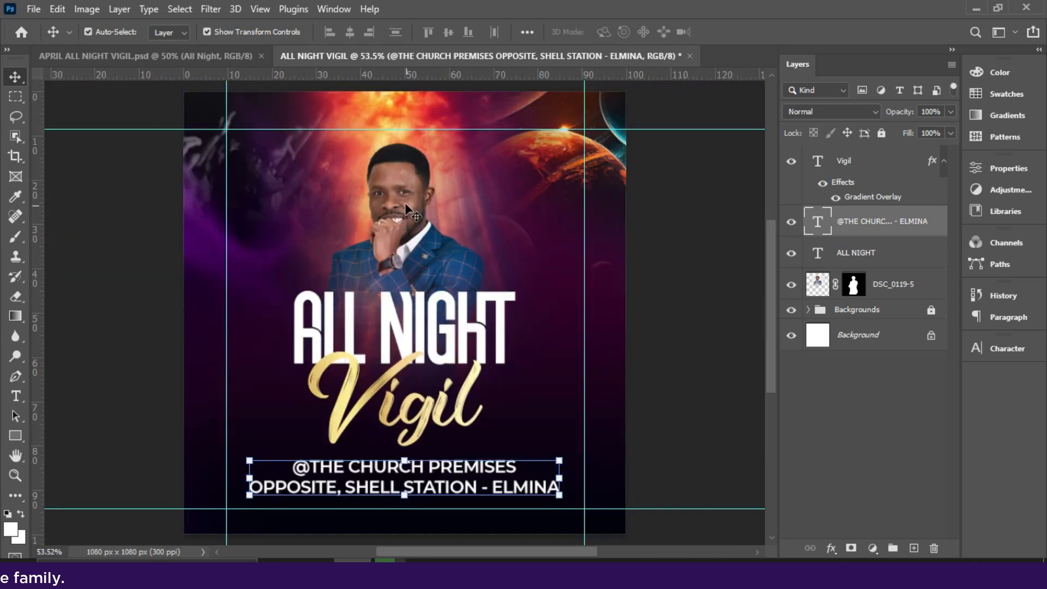
left_click(401, 187)
mouse_move(402, 186)
left_mouse_down()
mouse_move(401, 173)
mouse_move(402, 184)
left_mouse_up()
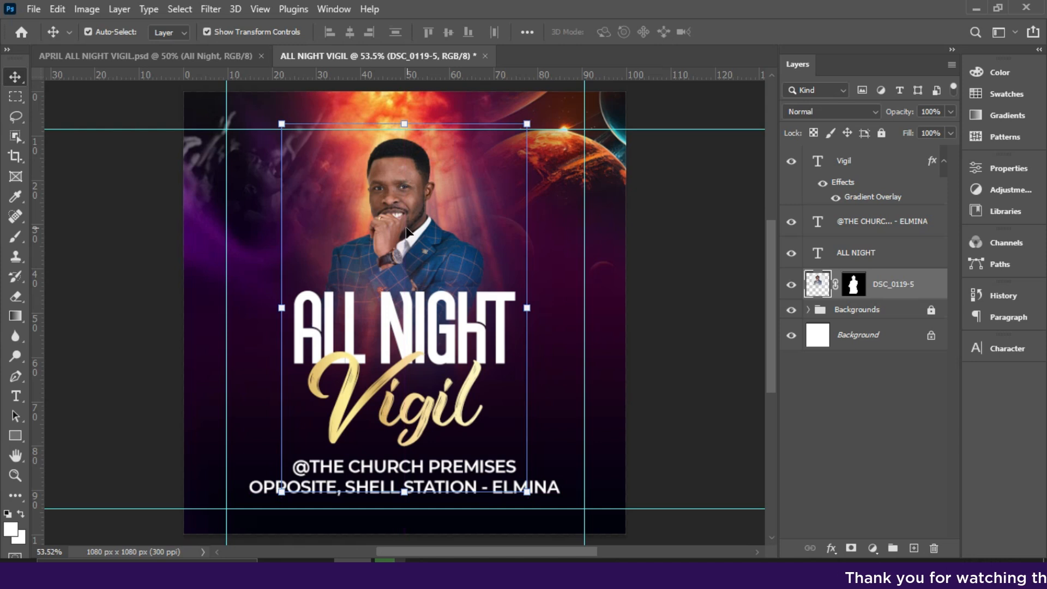
left_click_drag(408, 331, 412, 310)
left_click_drag(426, 406, 431, 383)
left_click_drag(460, 482, 459, 457)
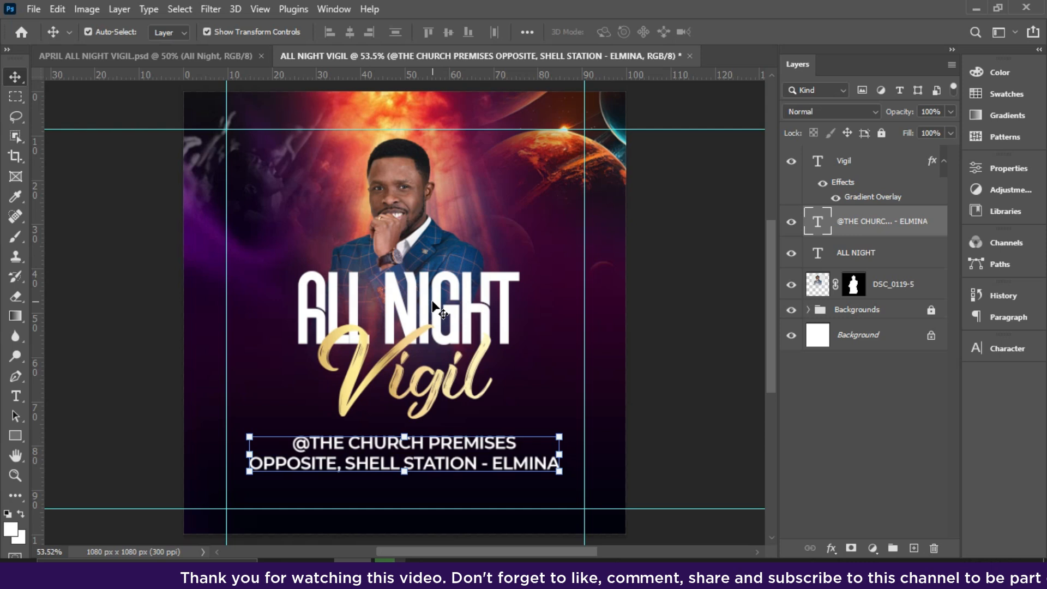
Scale the venue text down from both sides to match the width of the ALL NIGHT title.
left_click_drag(250, 458, 298, 460)
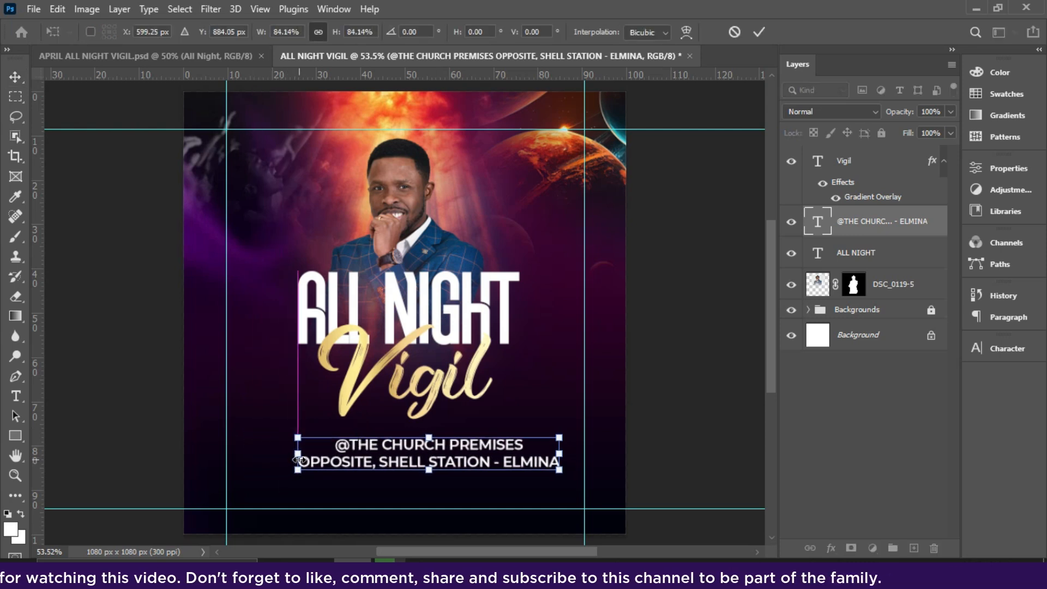
left_click_drag(559, 456, 519, 456)
key("Return")
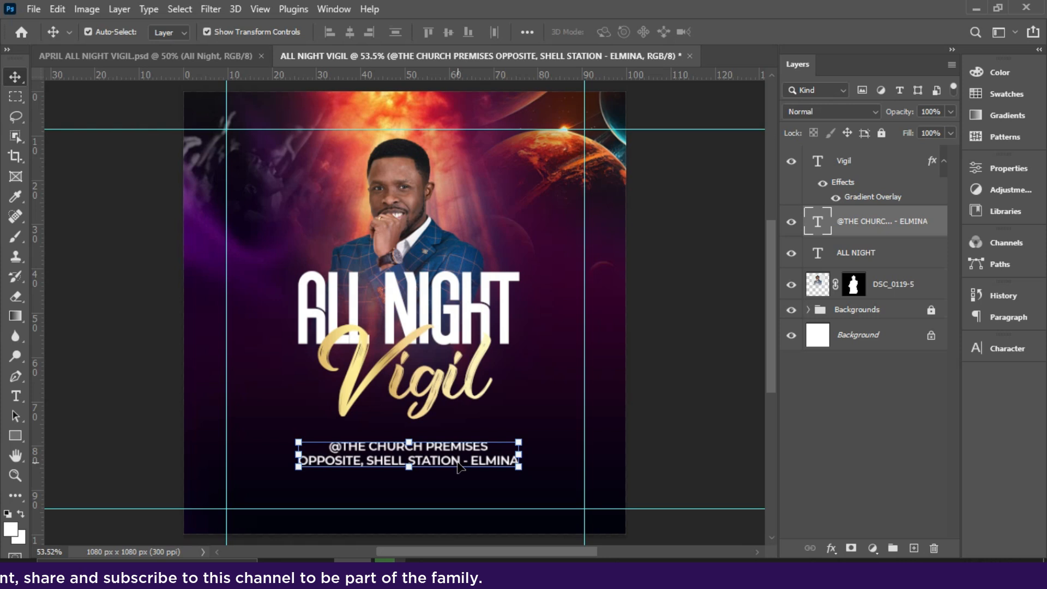
Nudge the venue text down to widen the gap beneath Vigil.
key("ctrl+plus")
key("ctrl+plus")
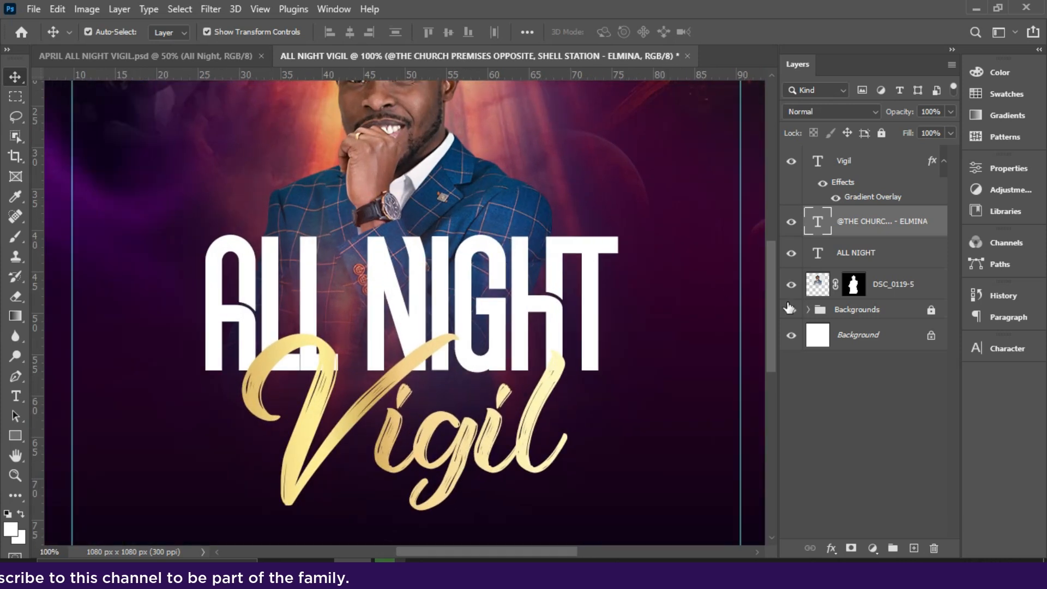
scroll(773, 328, "down", 5)
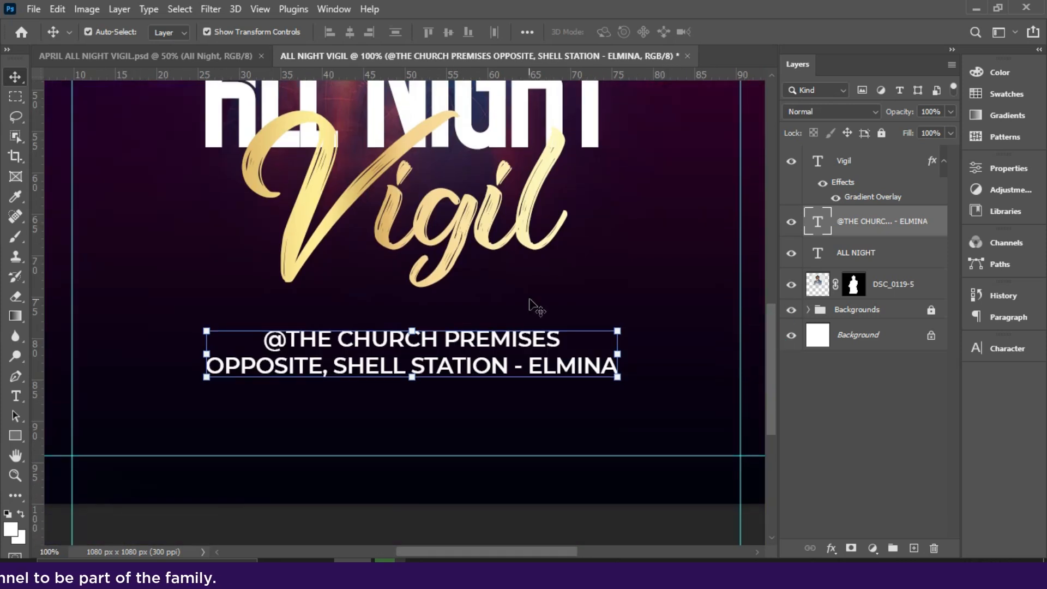
key("Down")
key("Down")
key("Down")
key("Down")
key("Down")
key("Down")
key("Down")
key("Down")
key("Down")
key("Down")
key("Down")
key("Down")
key("Down")
key("Down")
key("Down")
key("Down")
key("Down")
key("Down")
key("Down")
key("Down")
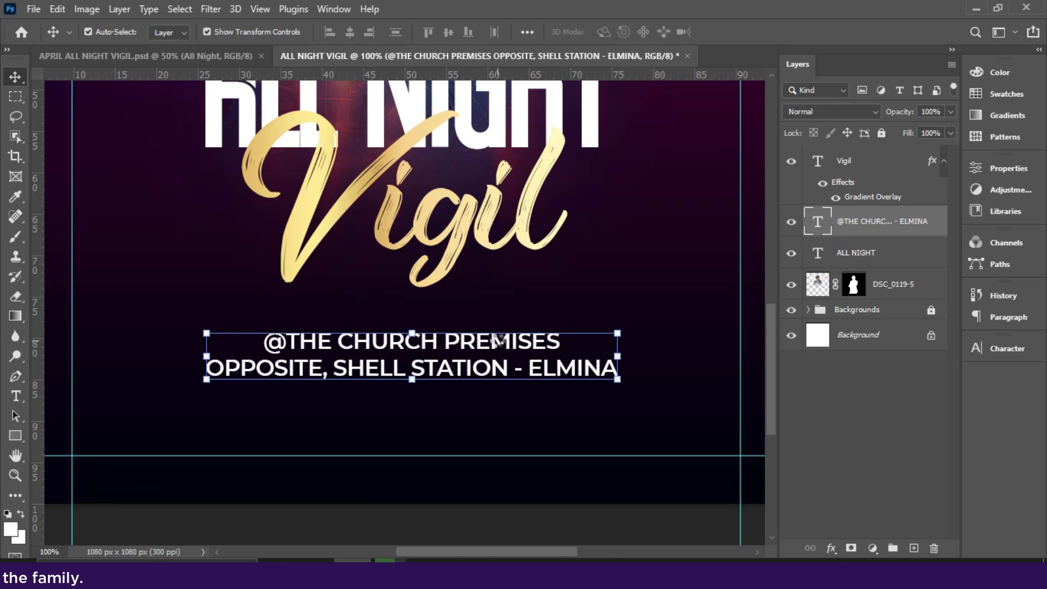
key("Down")
key("Down")
key("Down")
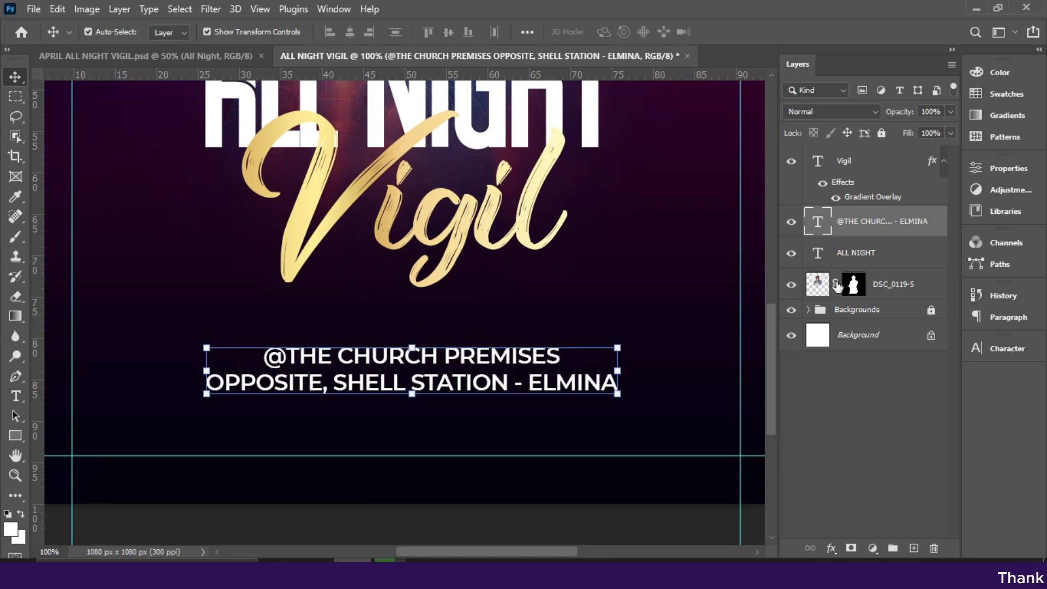
Set the venue text's font style to Bold and nudge the text down slightly, away from Vigil.
left_click(1015, 348)
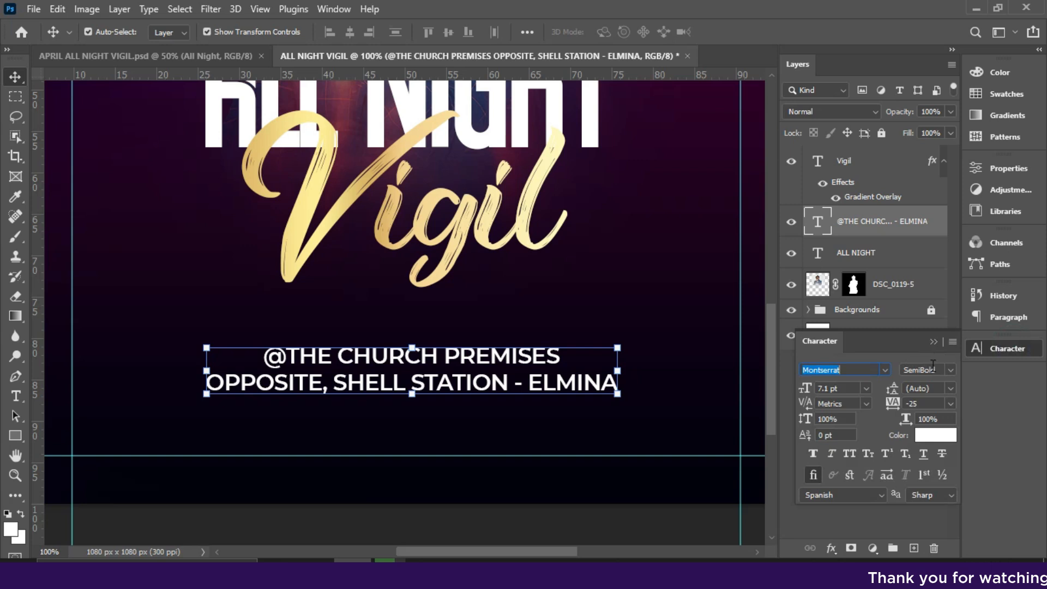
left_click(950, 369)
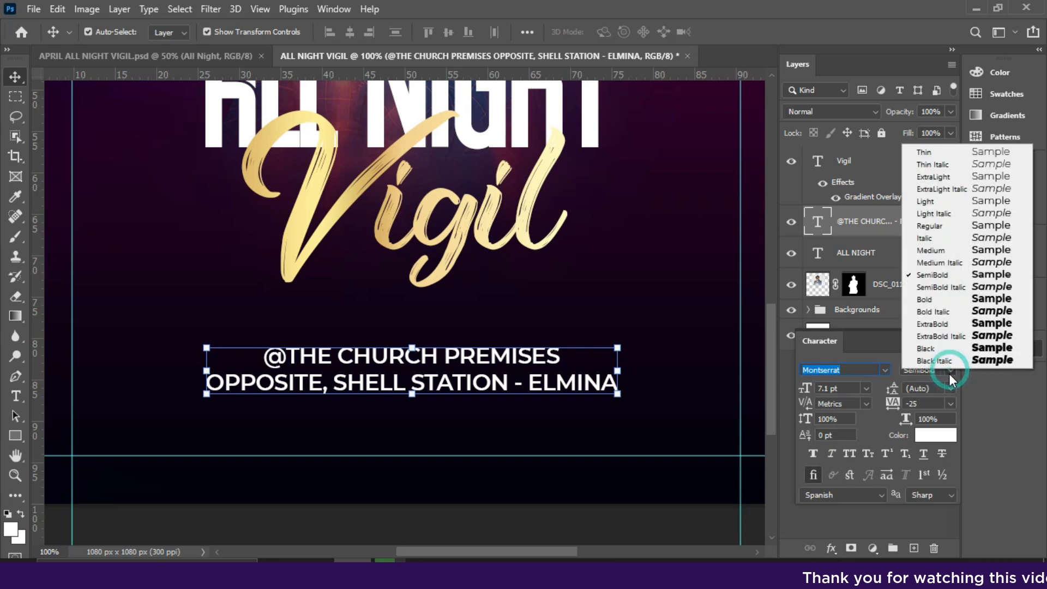
left_click(934, 299)
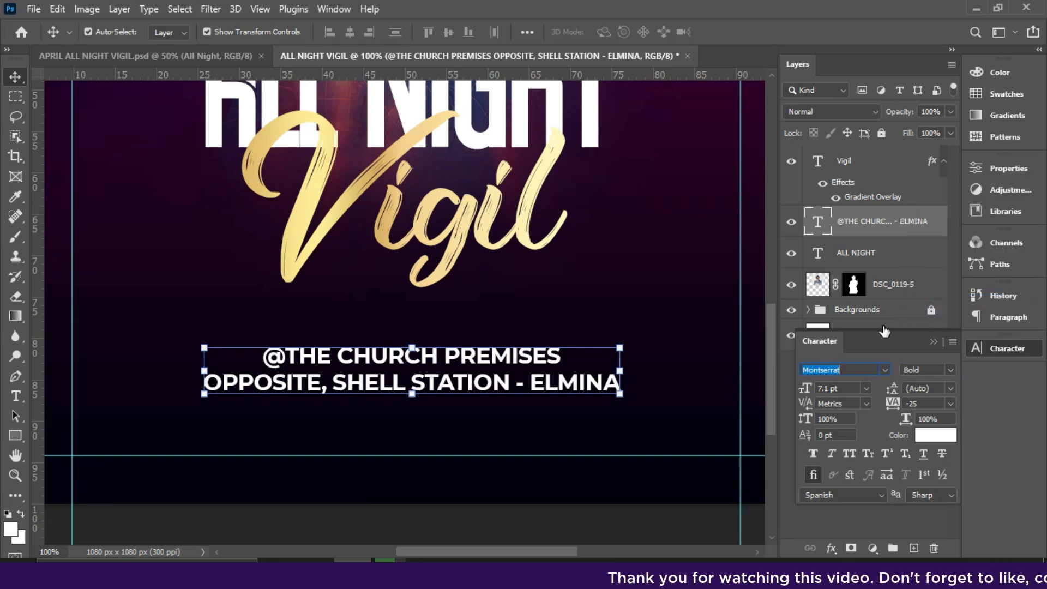
left_click(932, 342)
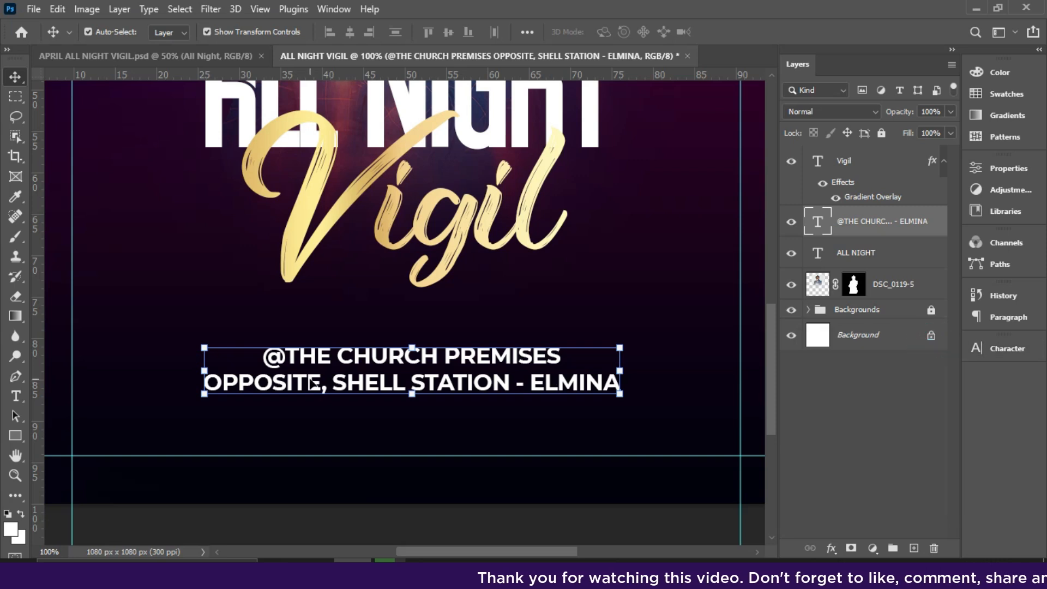
left_click_drag(360, 362, 360, 365)
key("Down")
key("Down")
key("Down")
key("Down")
key("Down")
key("Down")
key("Down")
key("Down")
key("Down")
key("Down")
key("Down")
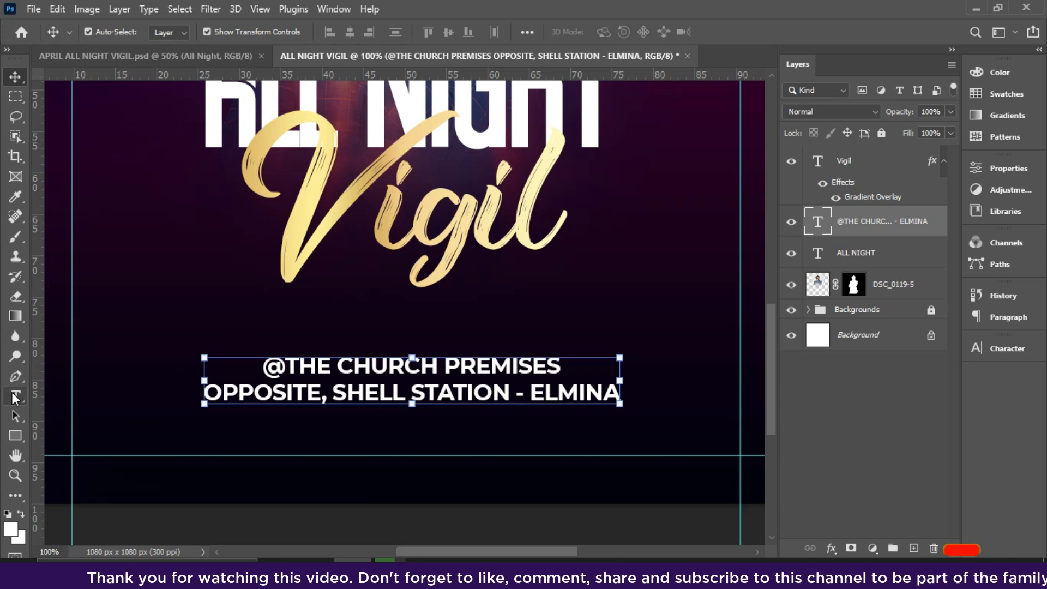
Draw a white line with no stroke, about 519 px long, just above the venue text and extend its left end.
left_click(13, 436)
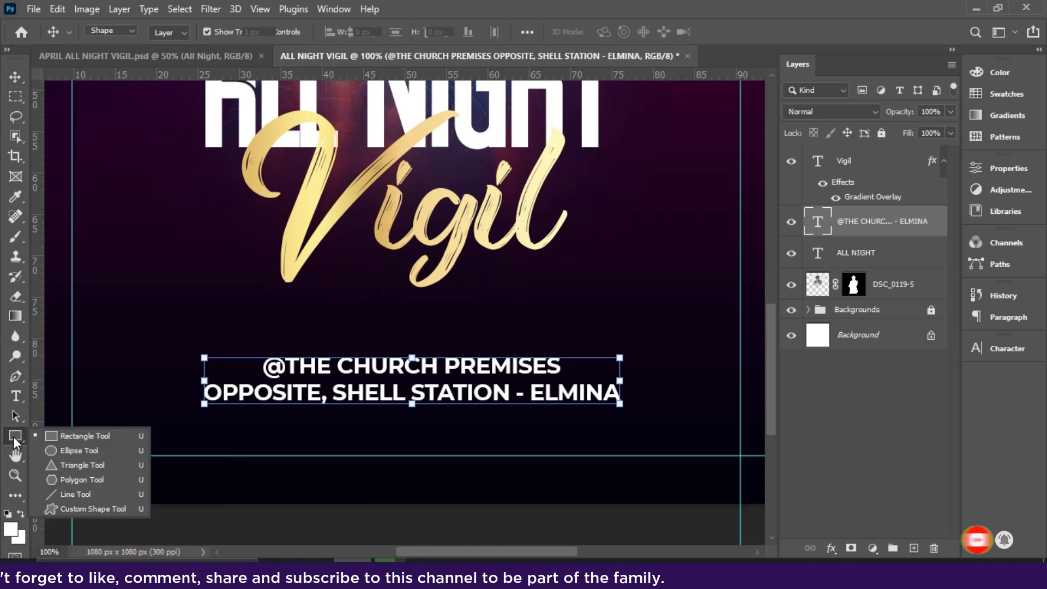
left_click(82, 498)
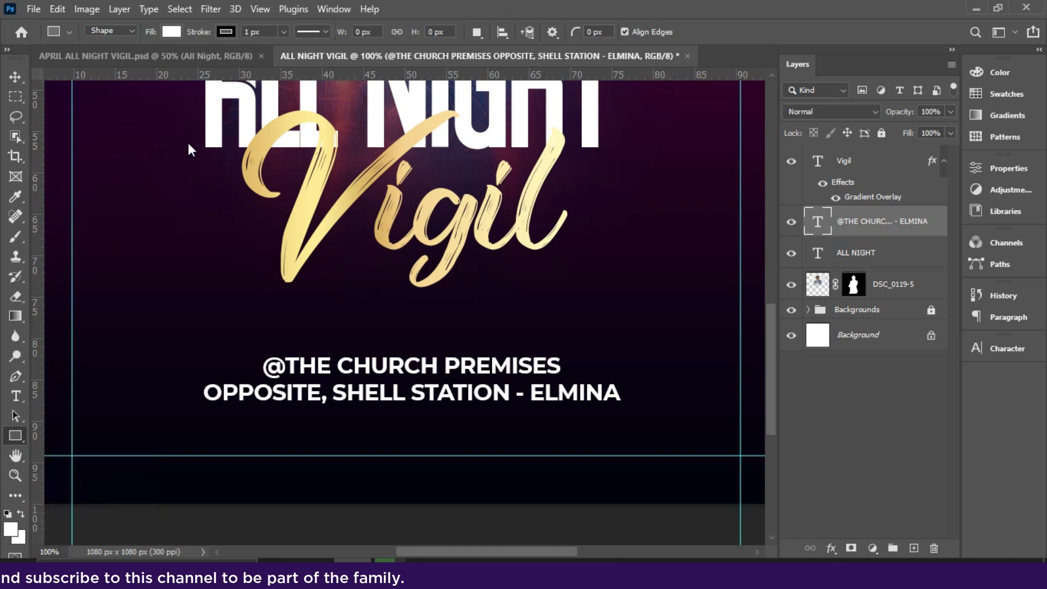
left_click(225, 31)
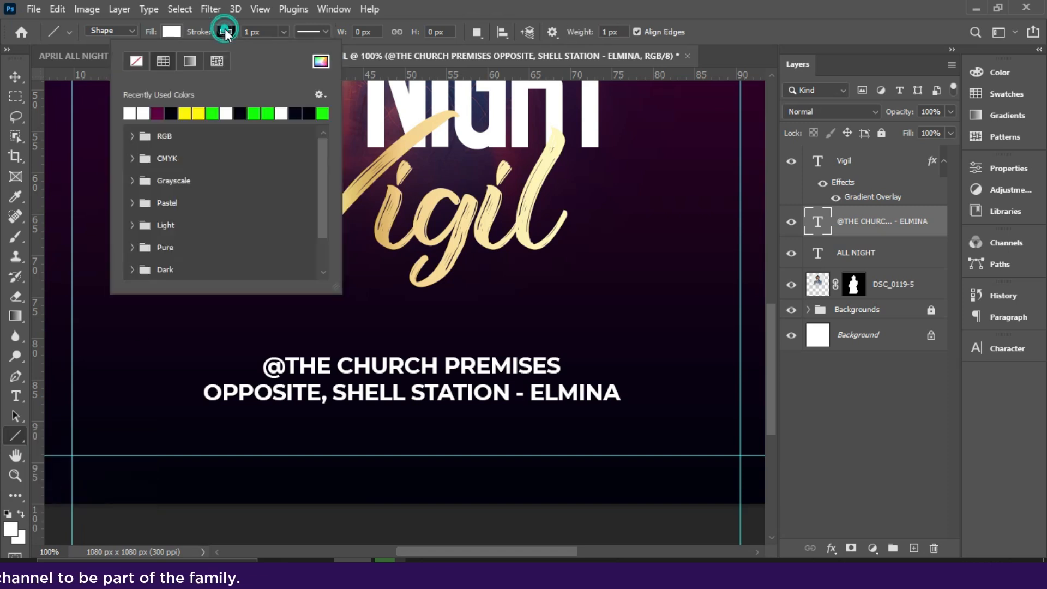
left_click(135, 61)
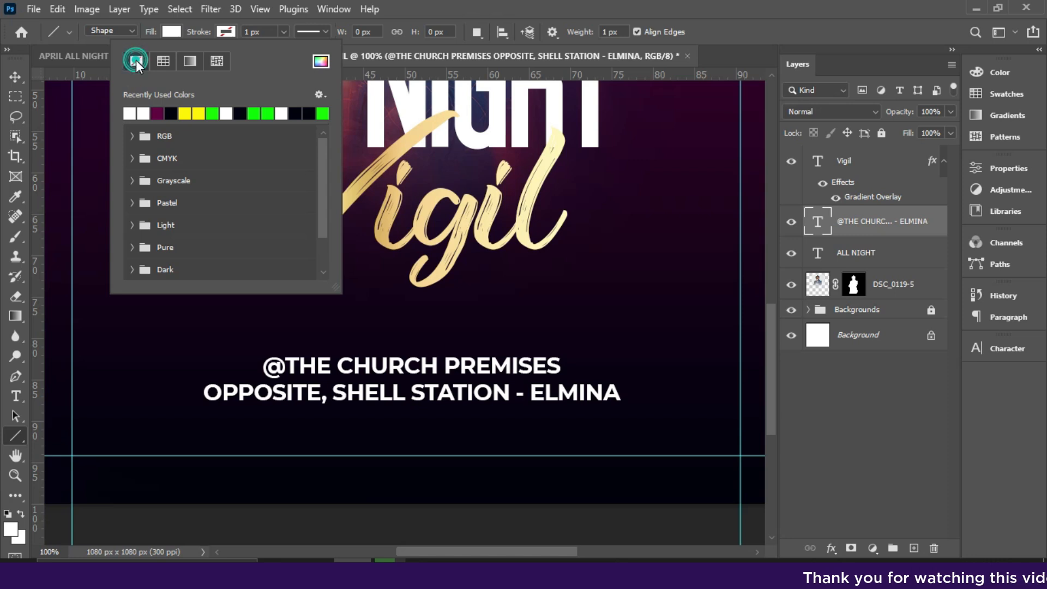
left_click(172, 32)
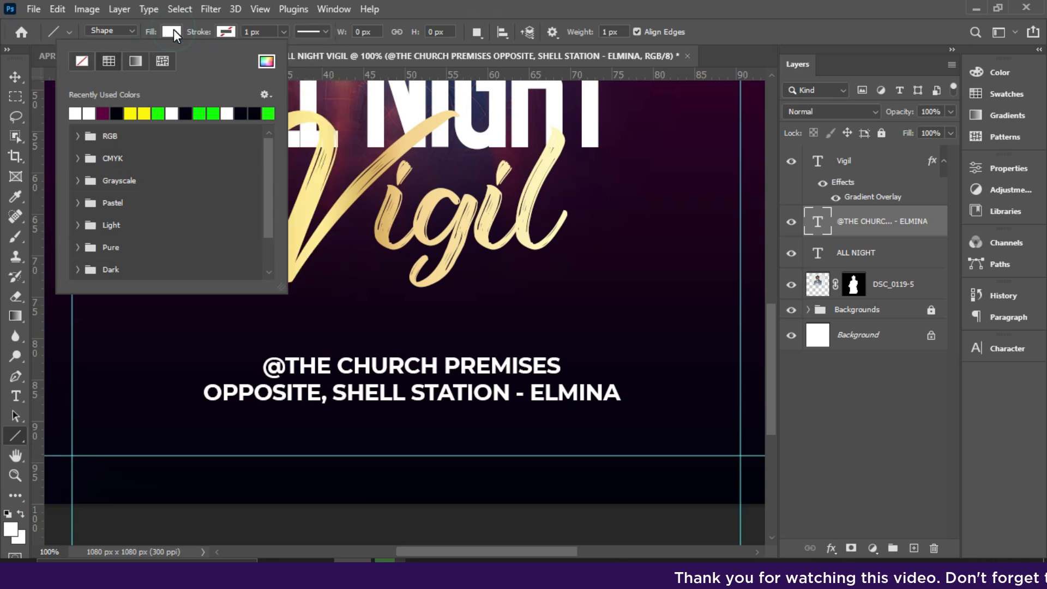
left_click(172, 31)
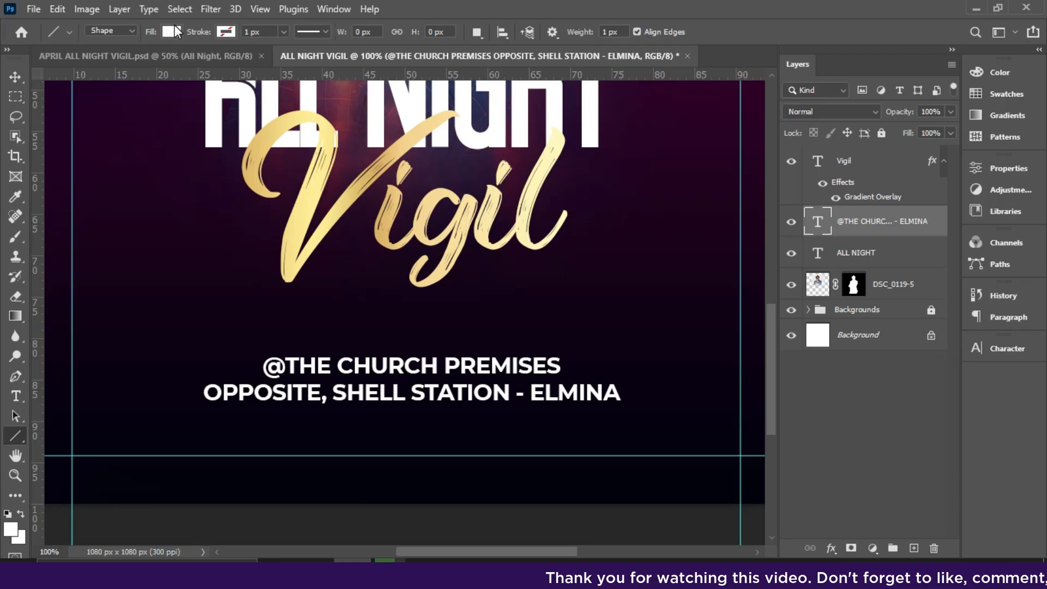
left_click_drag(216, 345, 615, 350)
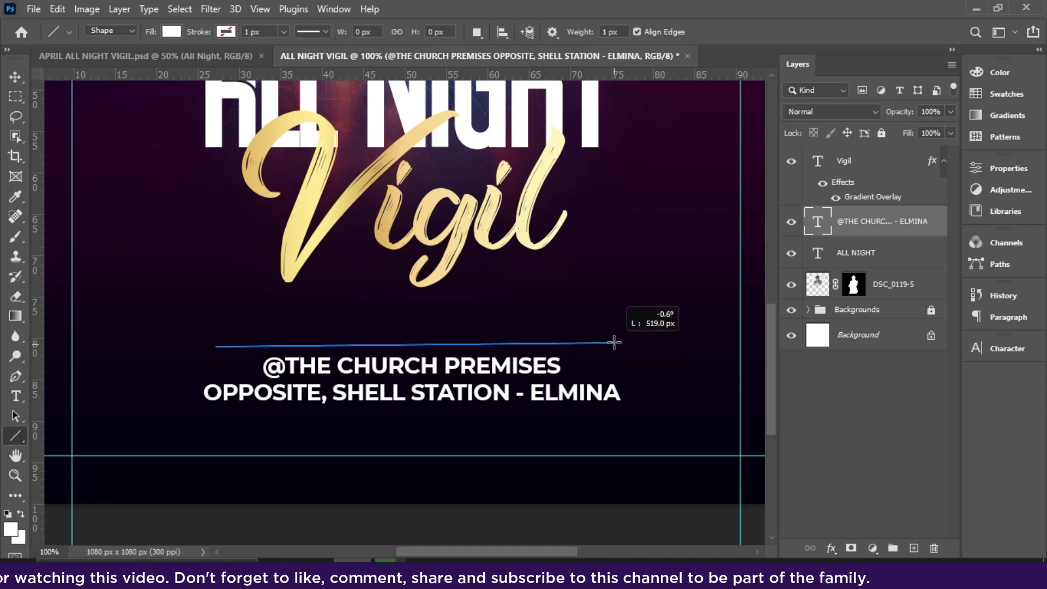
left_click_drag(615, 342, 615, 343)
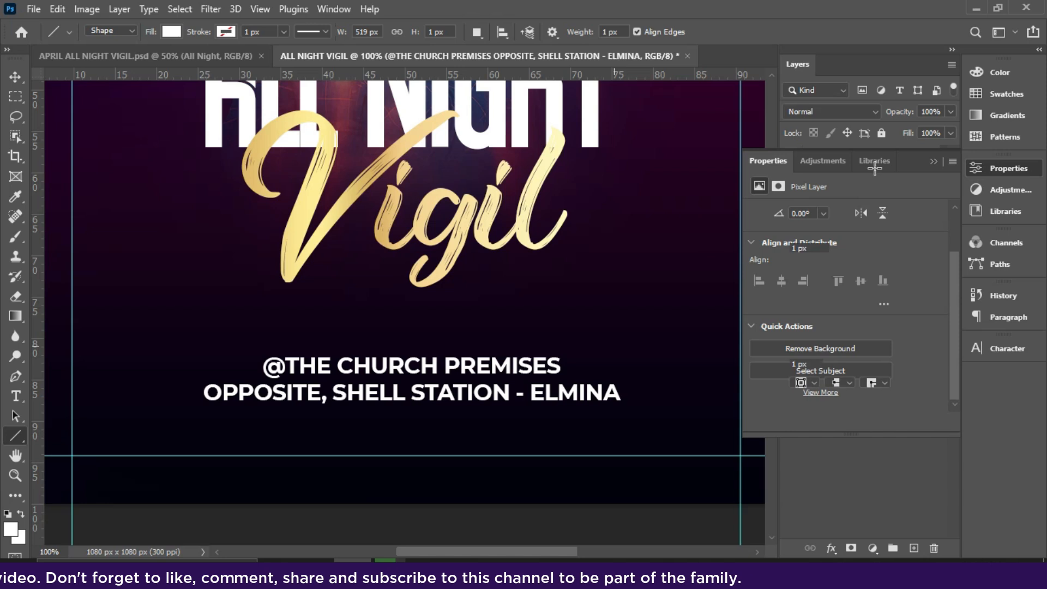
left_click(933, 162)
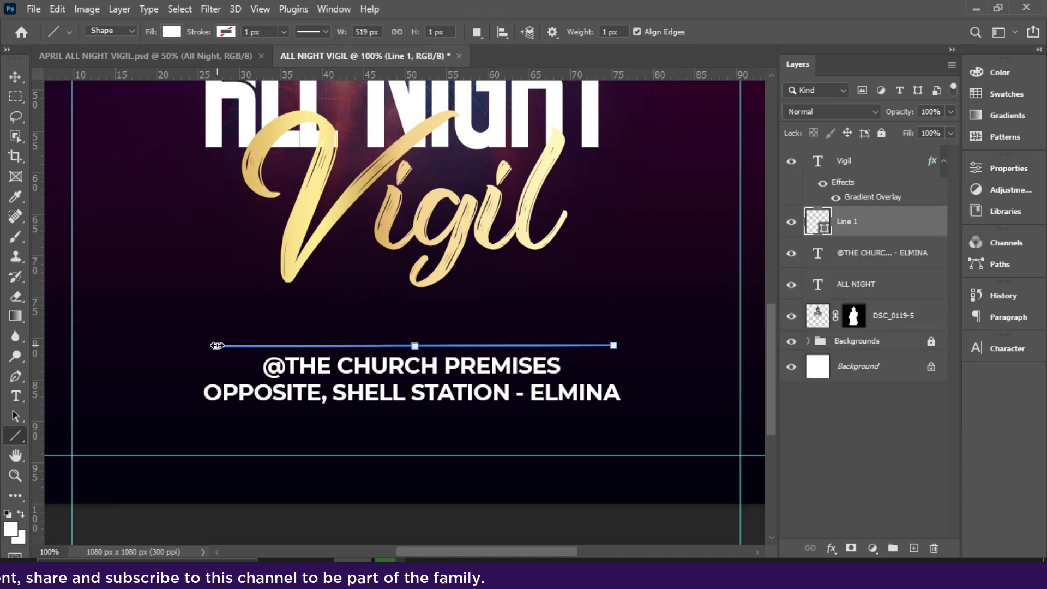
Duplicate the line and move the copy straight down to just below the venue text.
left_click(15, 77)
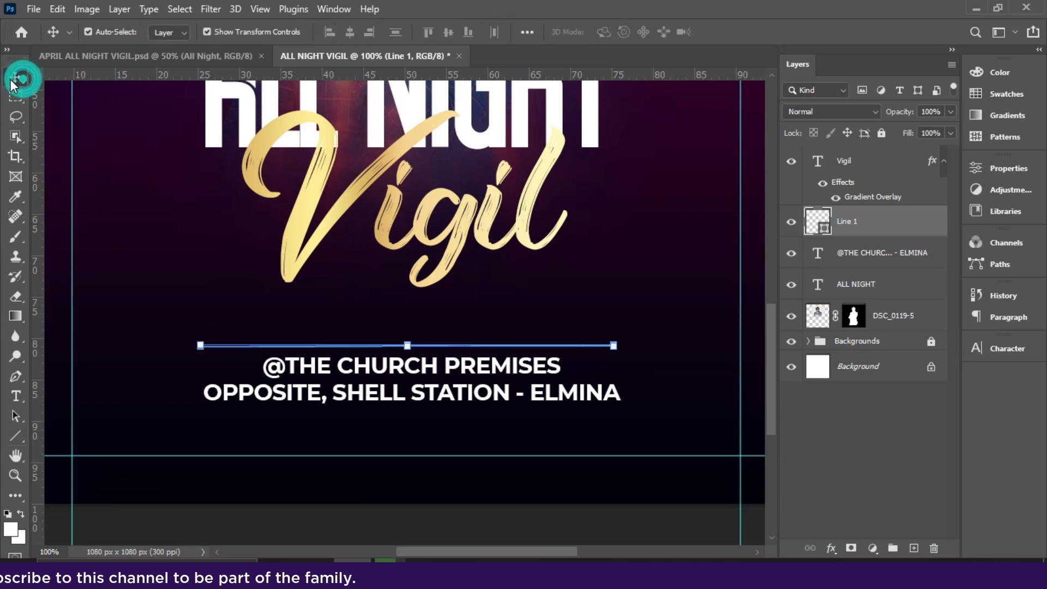
key("ctrl+j")
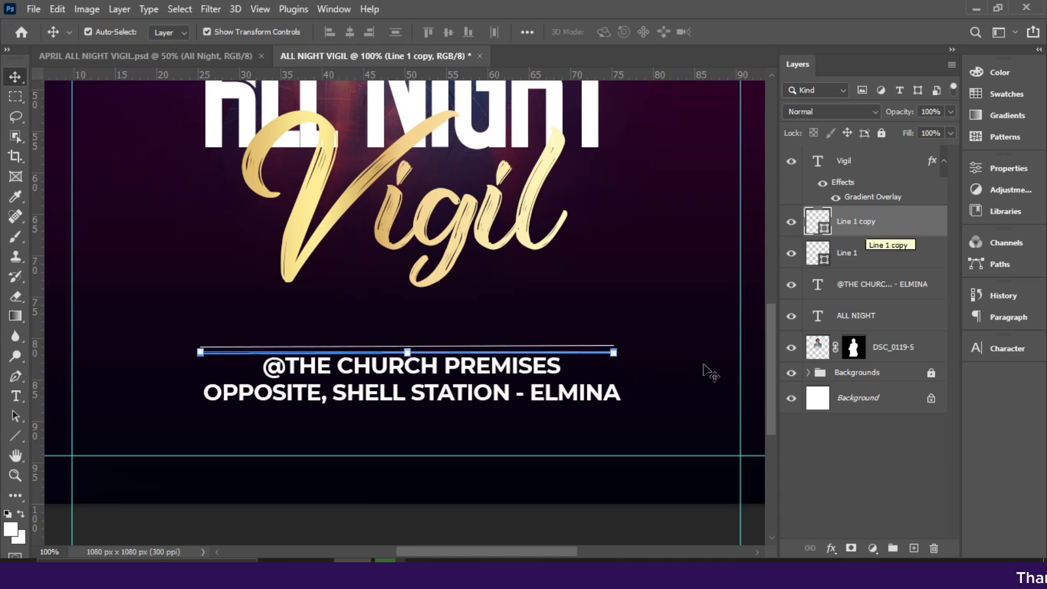
left_click(613, 352)
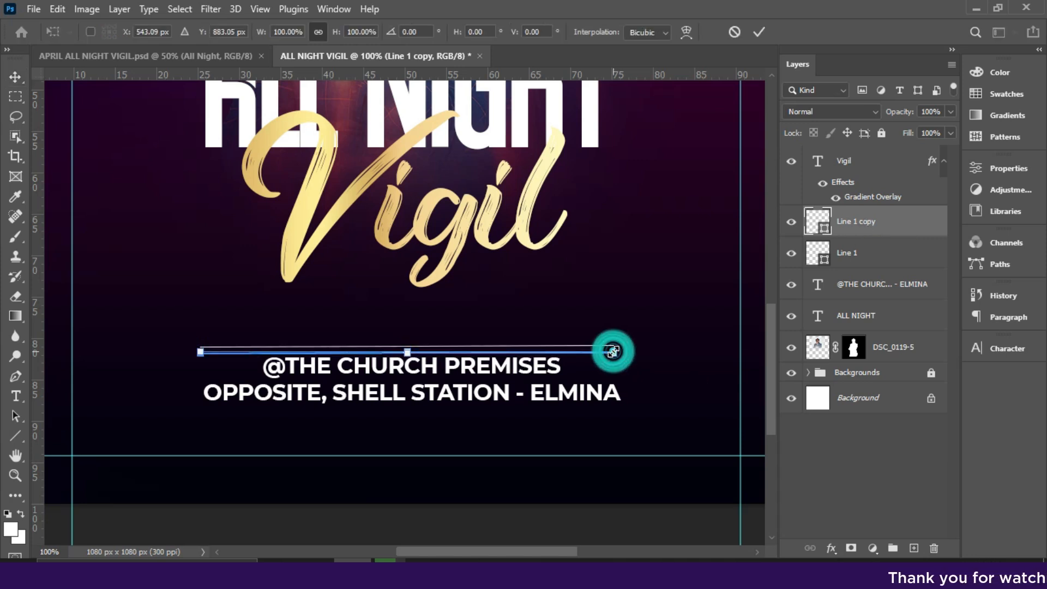
key("Down")
key("Down")
key("Down")
key("Down")
key("Down")
key("shift+Down")
key("shift+Down")
key("shift+Down")
key("shift+Down")
key("shift+Down")
key("shift+Down")
key("shift+Down")
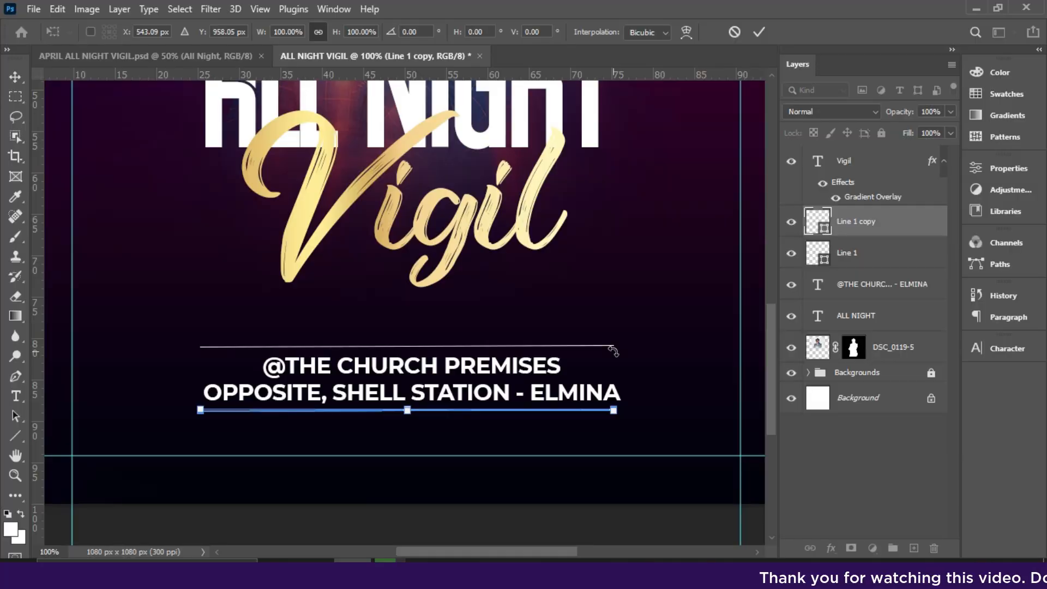
key("Return")
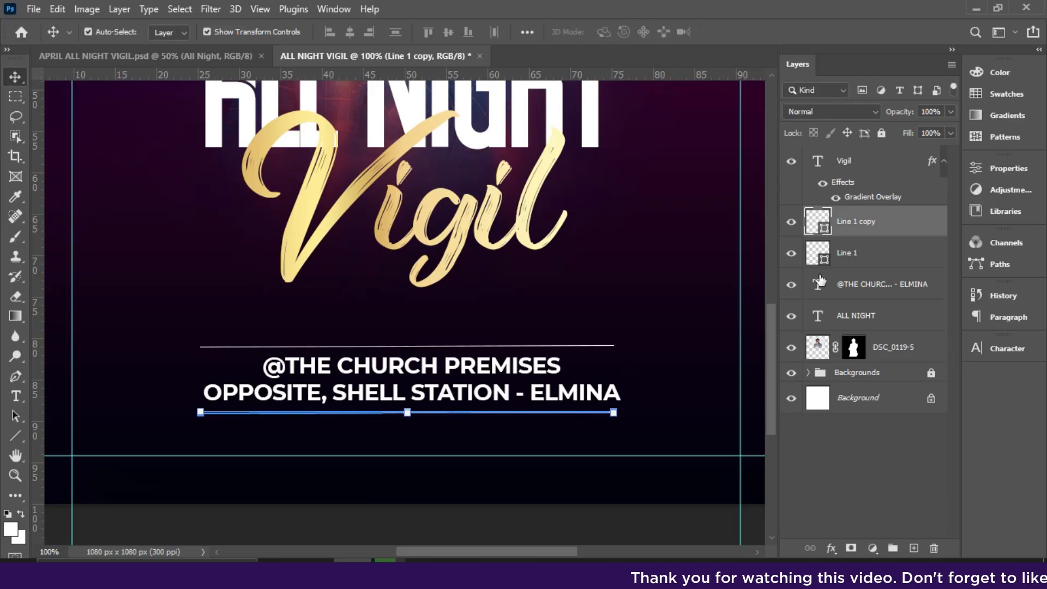
Rasterize the lower line and fade both of its ends with a soft eraser of size 200.
right_click(851, 283)
left_click(701, 238)
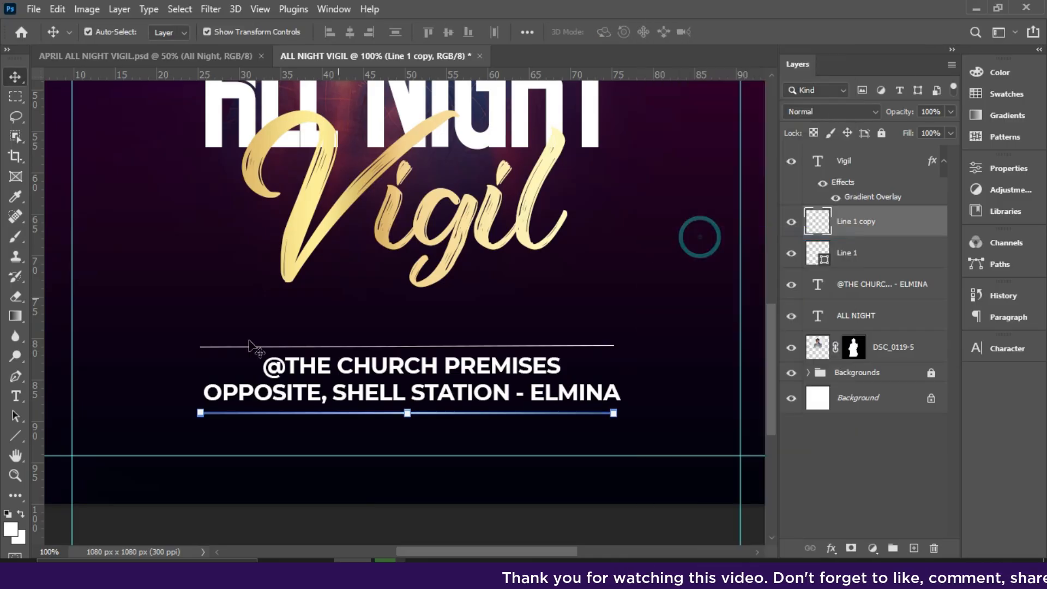
left_click(15, 300)
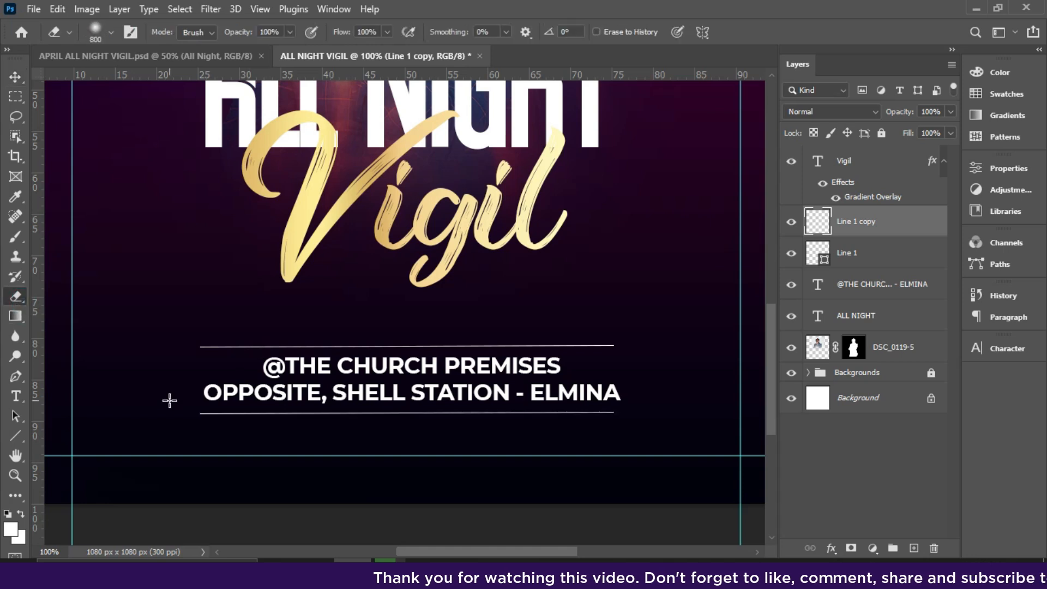
key("bracketleft")
key("bracketleft")
key("bracketleft")
key("bracketleft")
key("bracketleft")
key("bracketleft")
key("bracketleft")
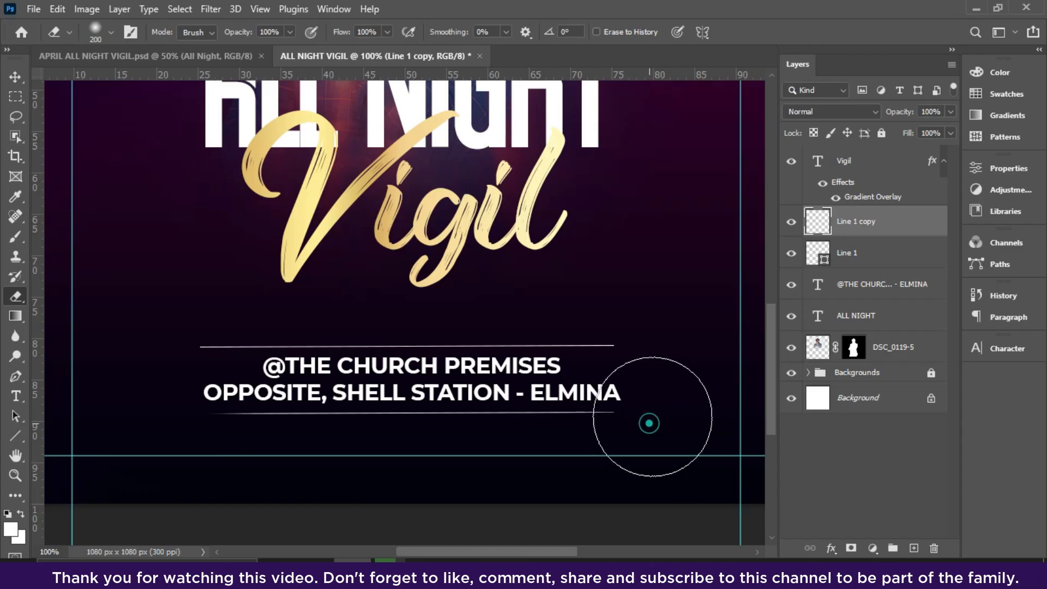
left_click(653, 416)
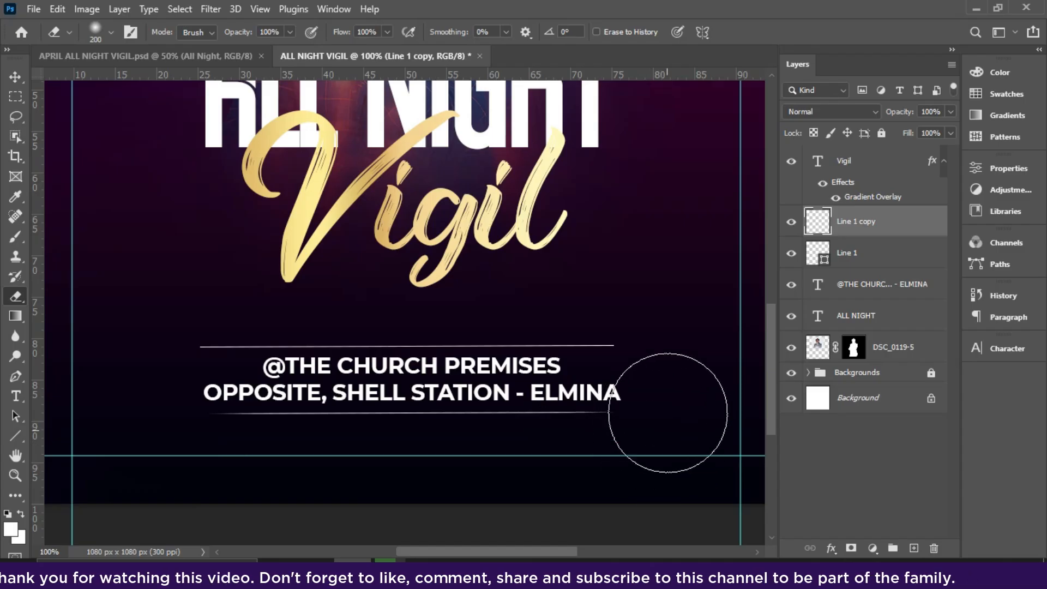
Rasterize the upper line and fade both of its ends with the same soft eraser.
left_click(873, 253)
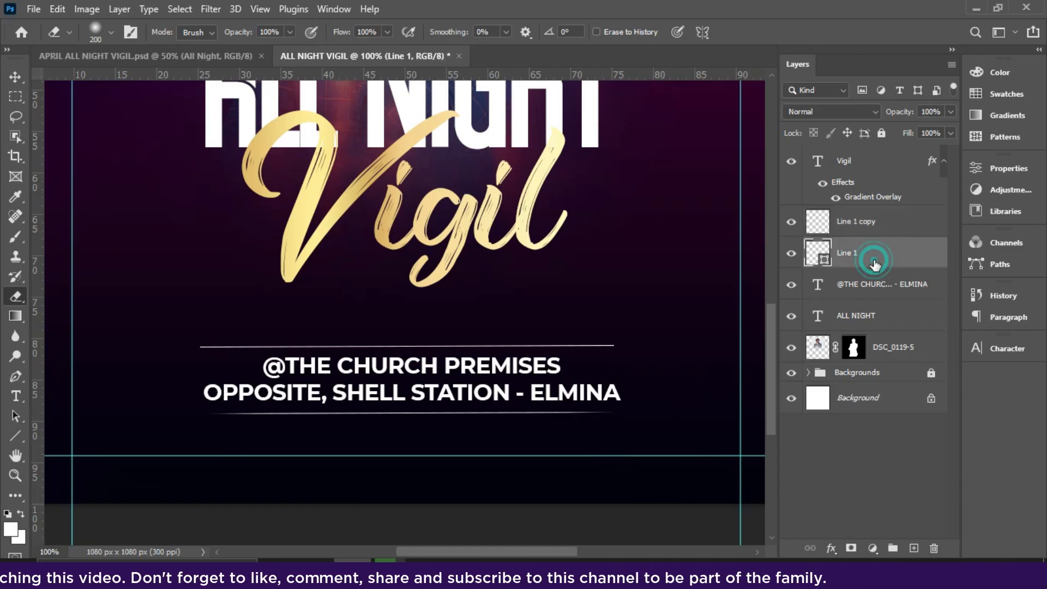
right_click(873, 253)
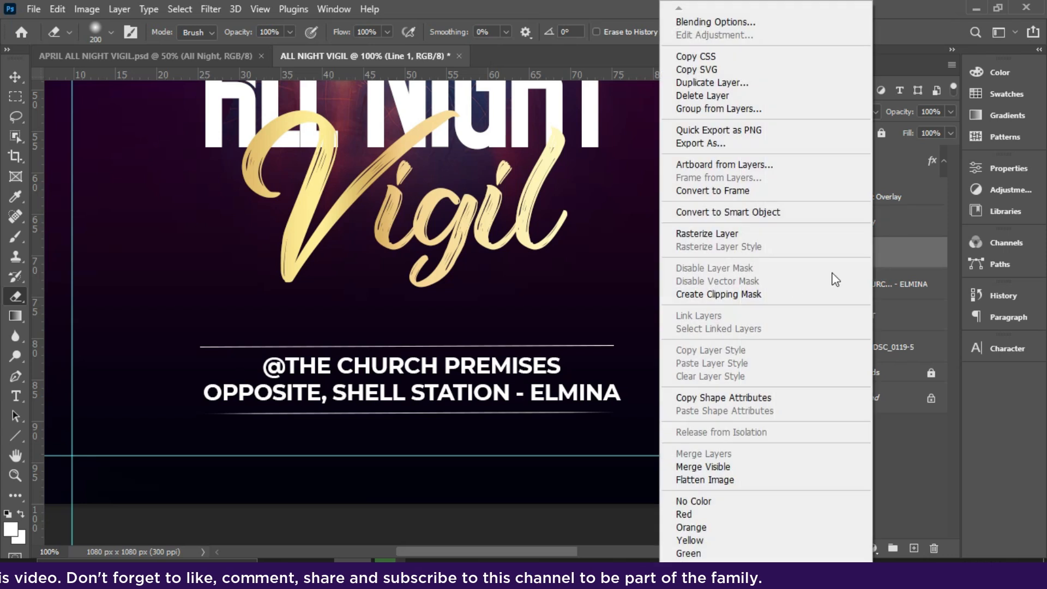
left_click(741, 234)
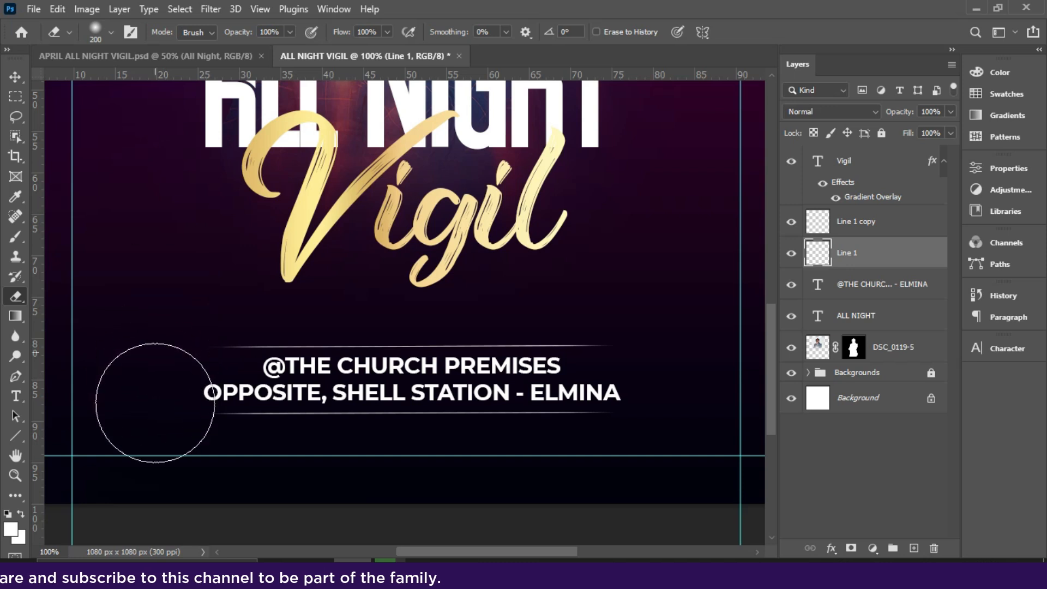
Align both lines and the venue text to their horizontal centers and center them on the canvas, then clear the selection.
left_click(16, 80)
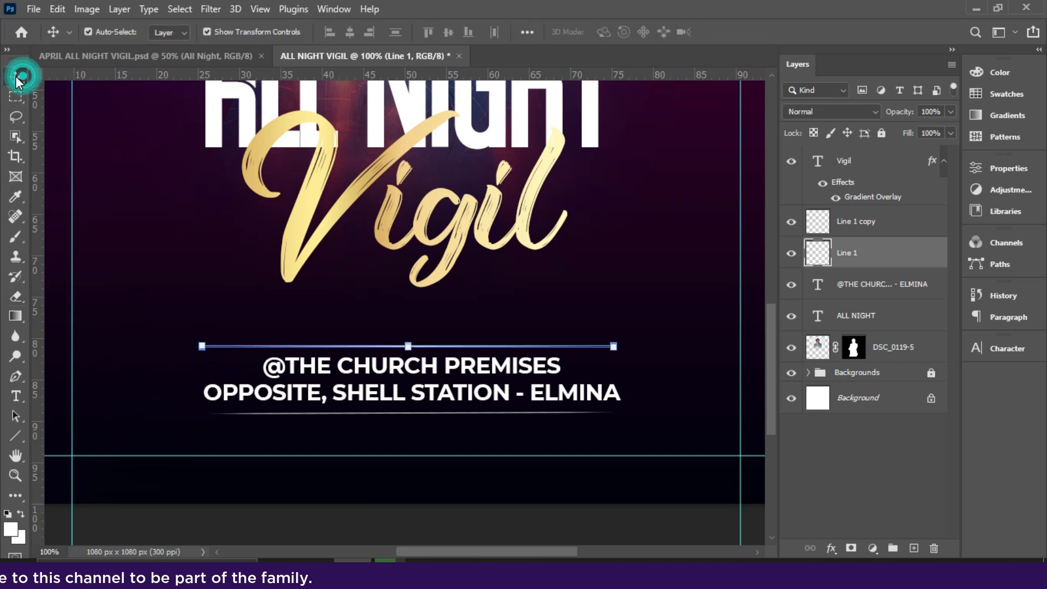
key("ctrl+minus")
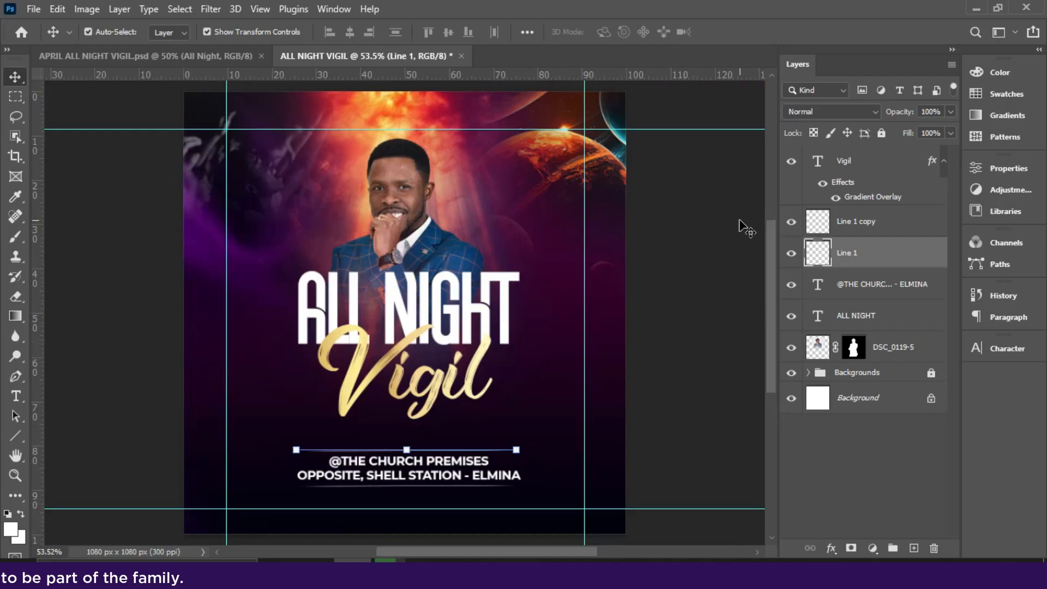
left_click(870, 233, "ctrl")
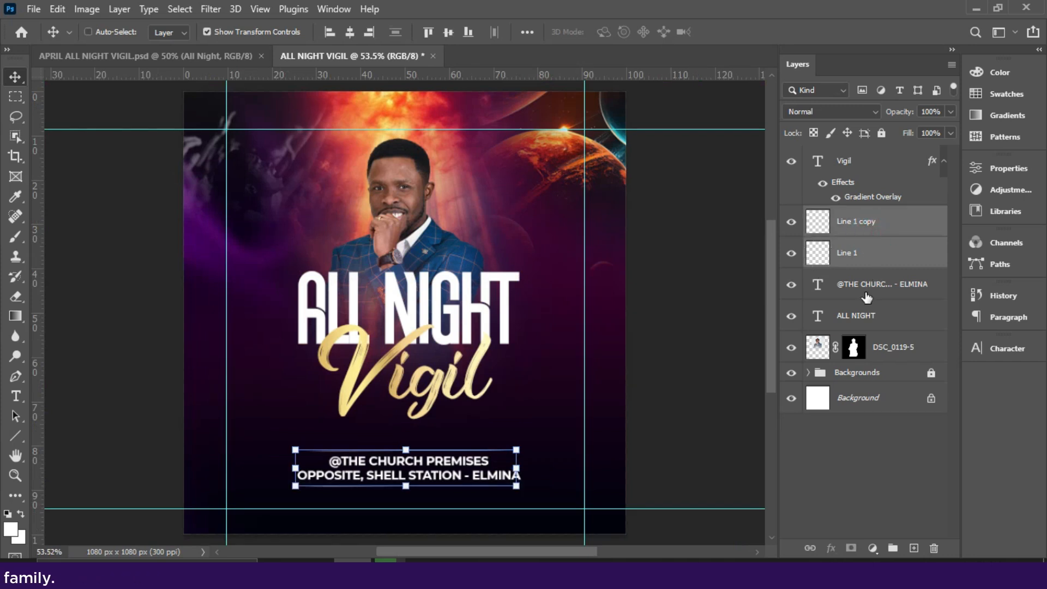
left_click(866, 294, "ctrl")
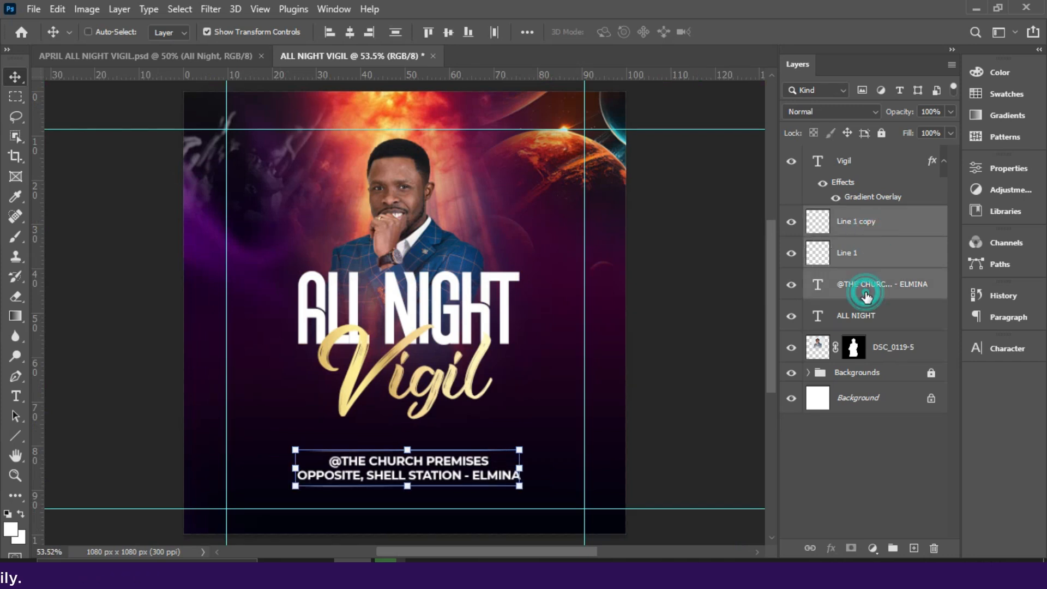
left_click(349, 32)
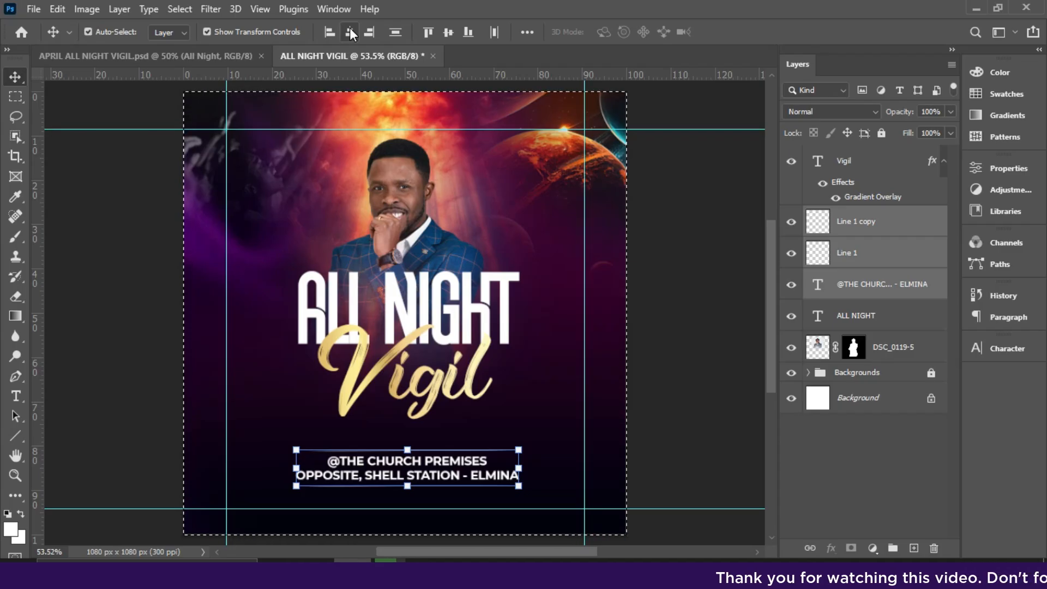
left_click(350, 32)
key("ctrl+d")
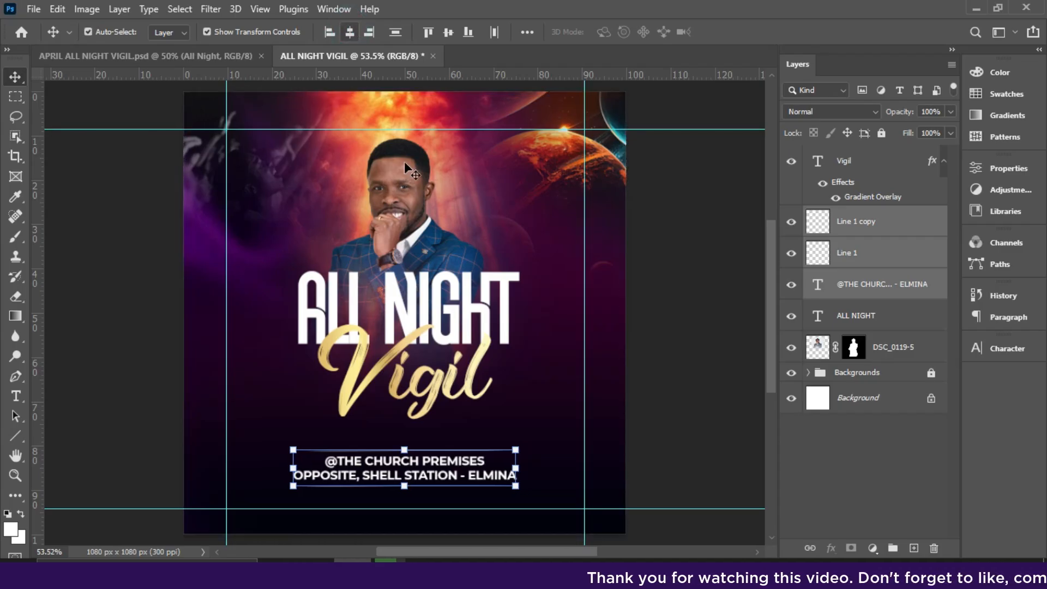
Move Vigil down so it sits lower beneath ALL NIGHT, and raise the lower horizontal guide to just under the bottom line.
left_click_drag(432, 374, 425, 395)
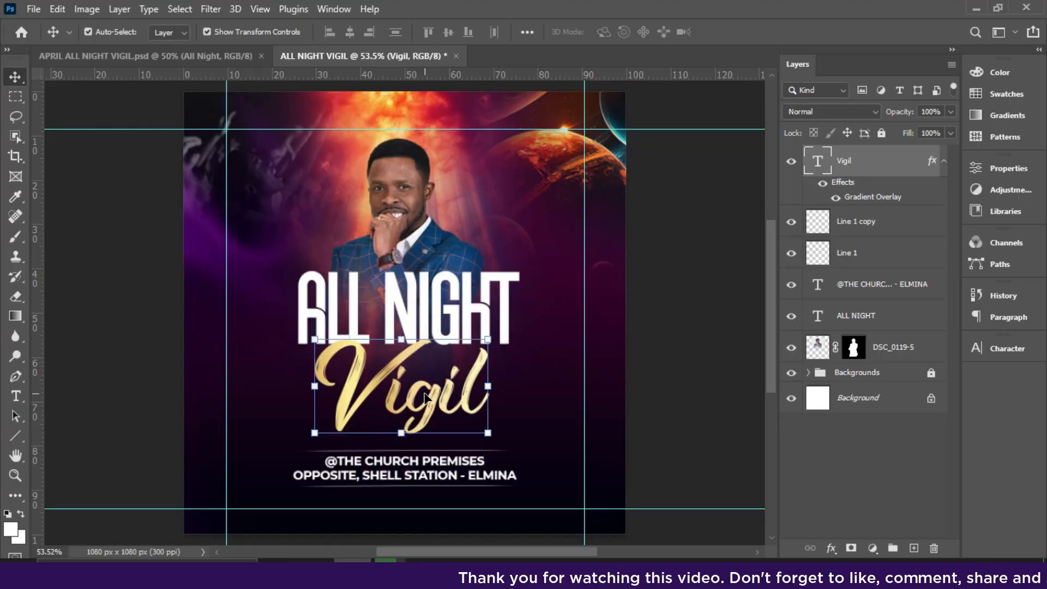
left_click_drag(525, 508, 525, 493)
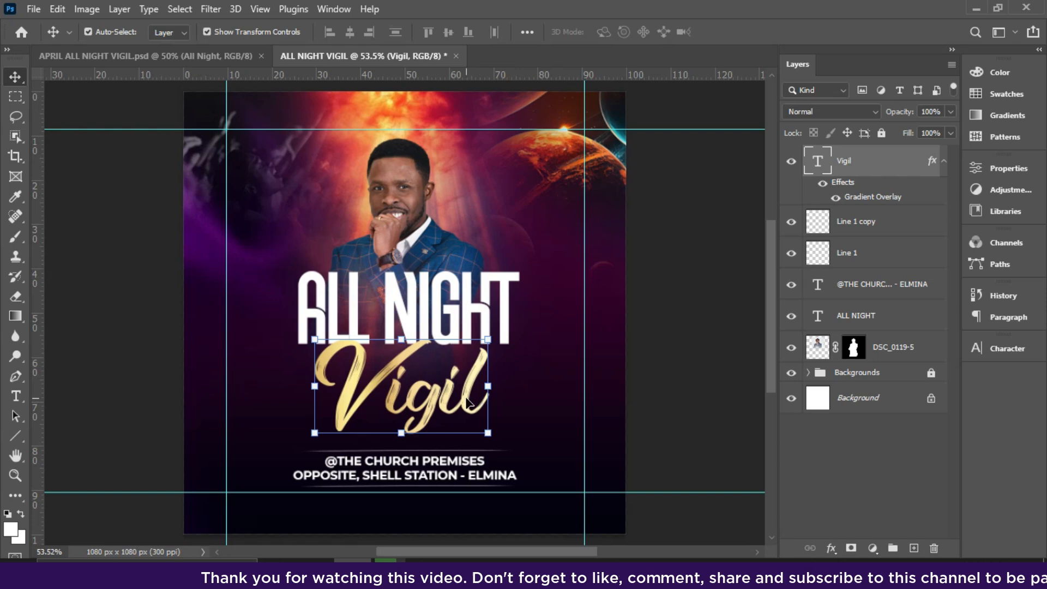
left_click_drag(466, 399, 466, 400)
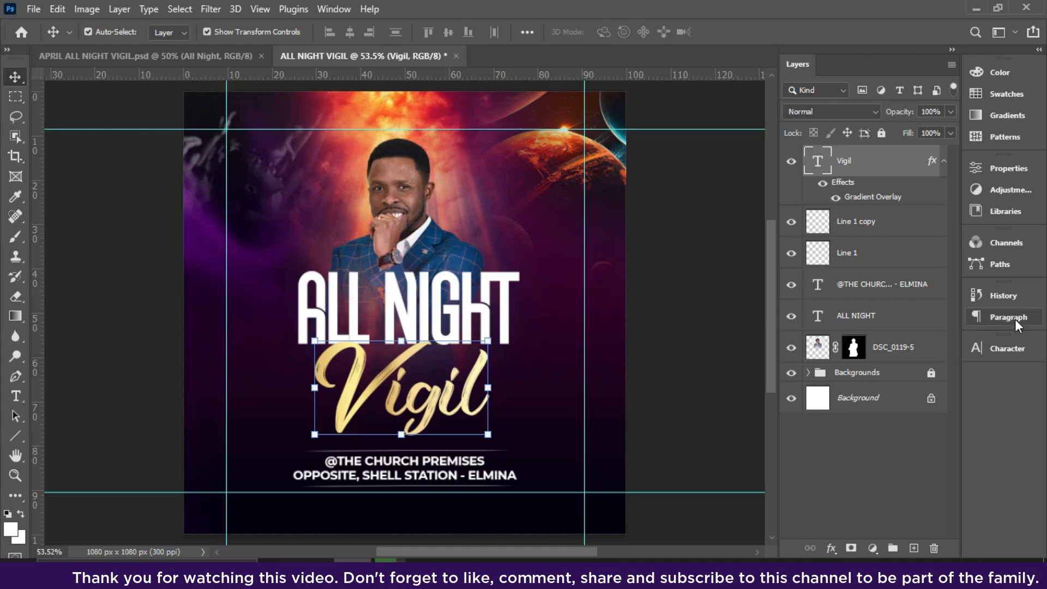
Set Vigil's font size to 68 pt and nudge it slightly up and left beneath ALL NIGHT.
left_click(1012, 350)
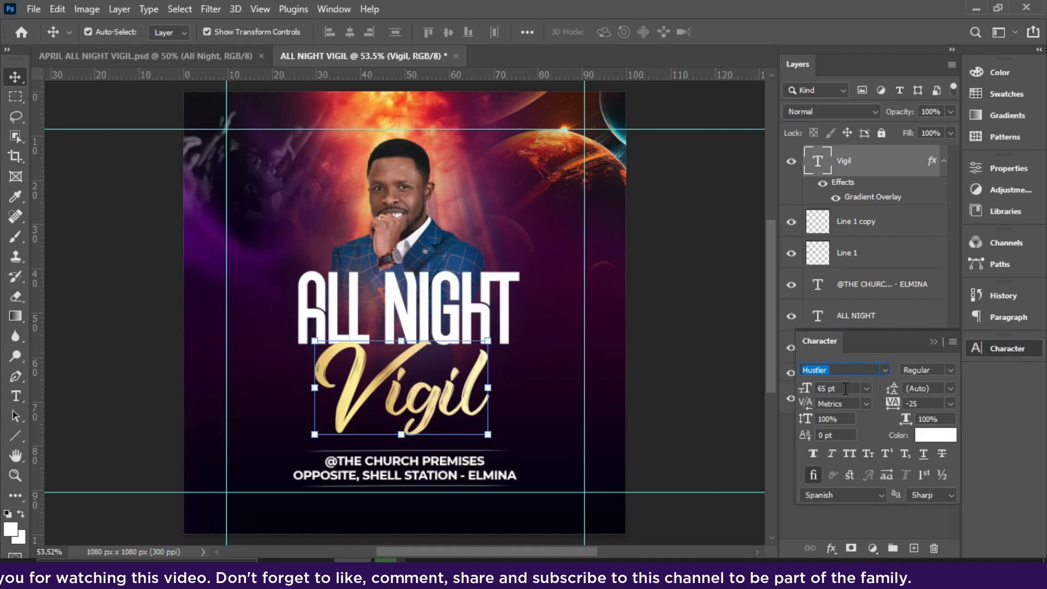
left_click_drag(809, 388, 787, 396)
type("68")
key("Return")
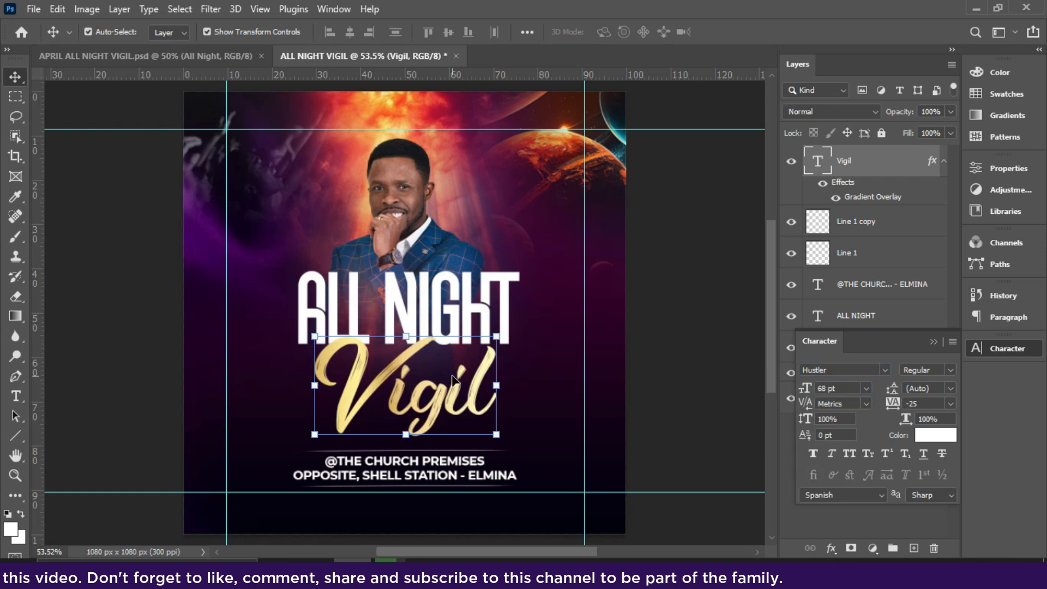
left_click_drag(410, 397, 406, 390)
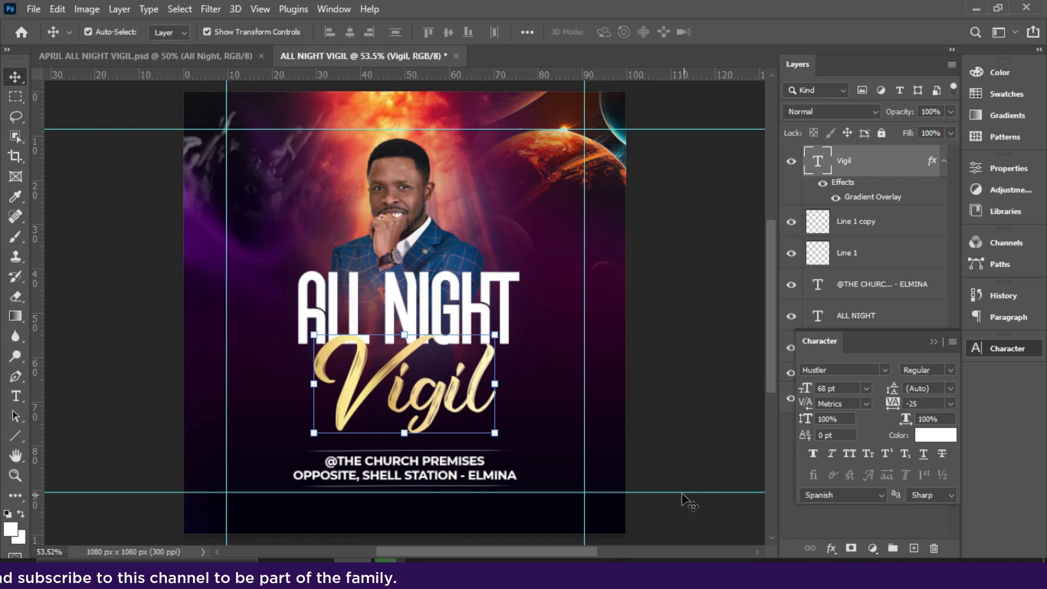
Remove the lower horizontal guide, then enlarge Vigil to 72 pt and recenter it beneath ALL NIGHT.
left_click_drag(679, 494, 679, 74)
left_click(866, 388)
left_click(829, 379)
left_click_drag(464, 413, 456, 416)
left_click(475, 316)
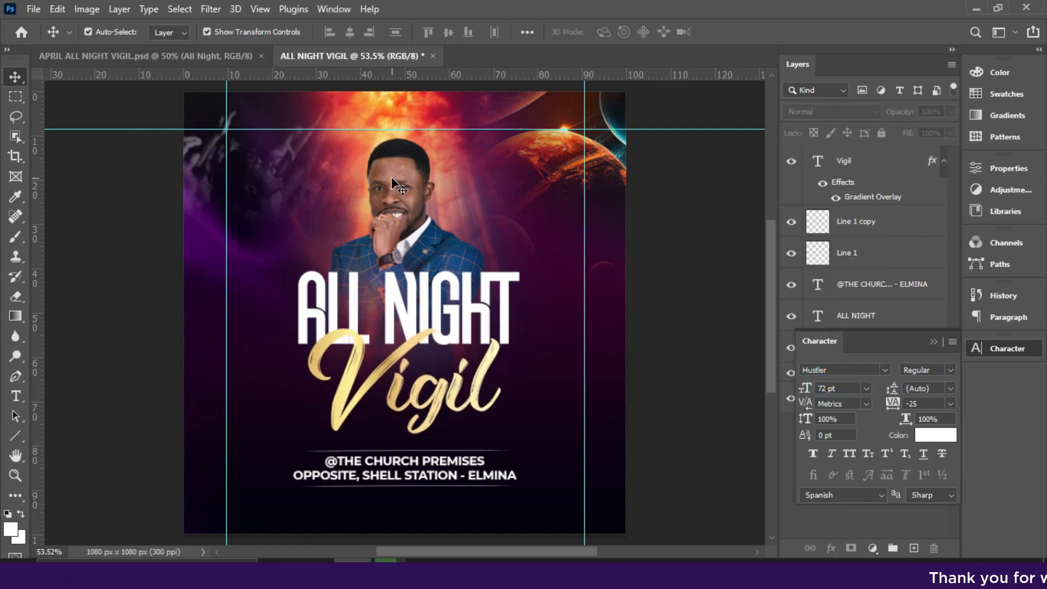
Duplicate the venue text to the left of the speaker's photo and replace its wording with FRIDAY.
left_click(431, 478)
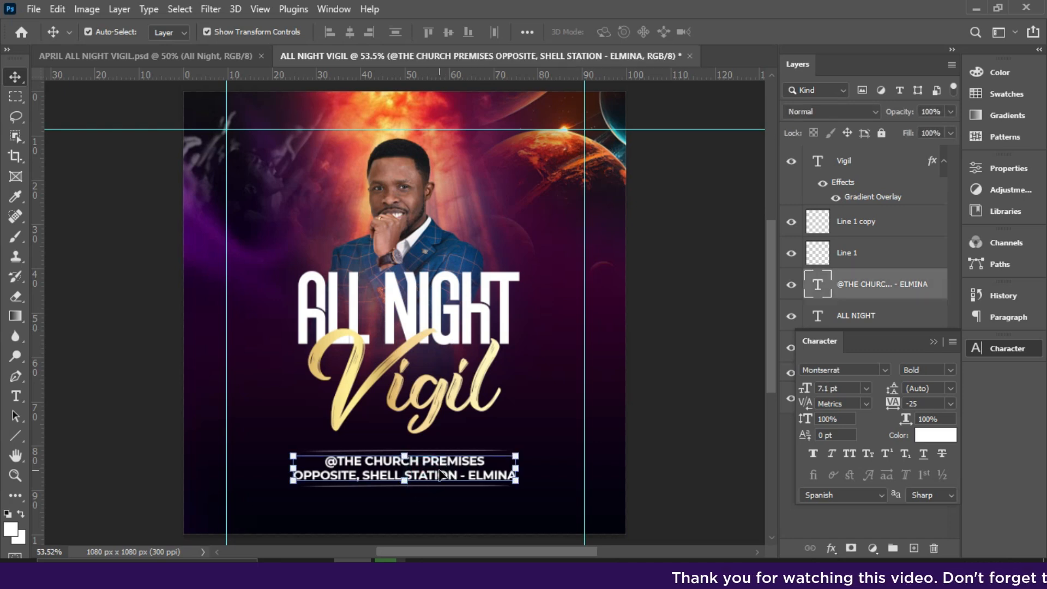
key("ctrl+plus")
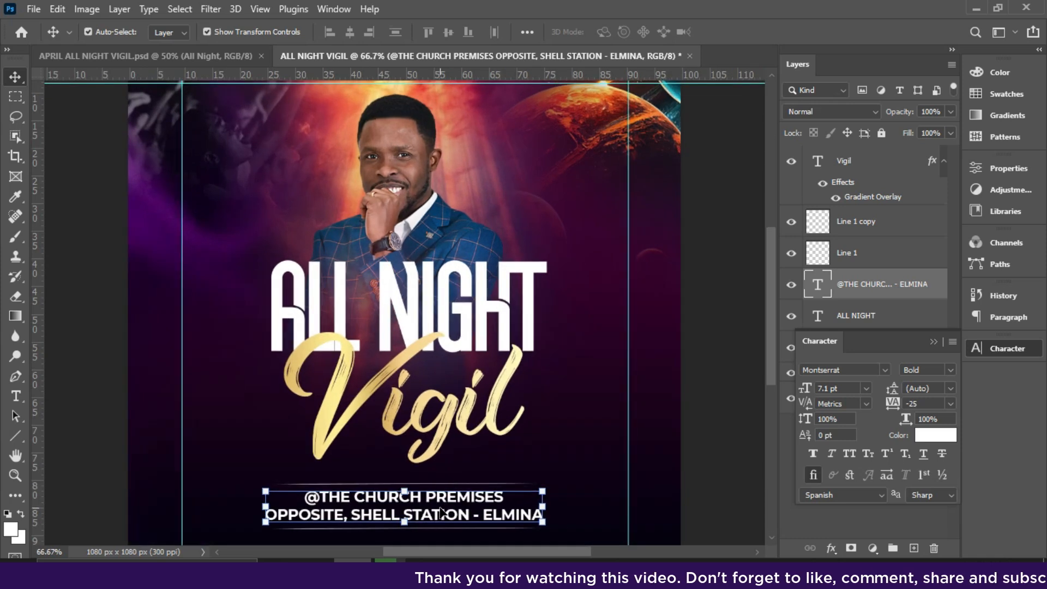
key("ctrl")
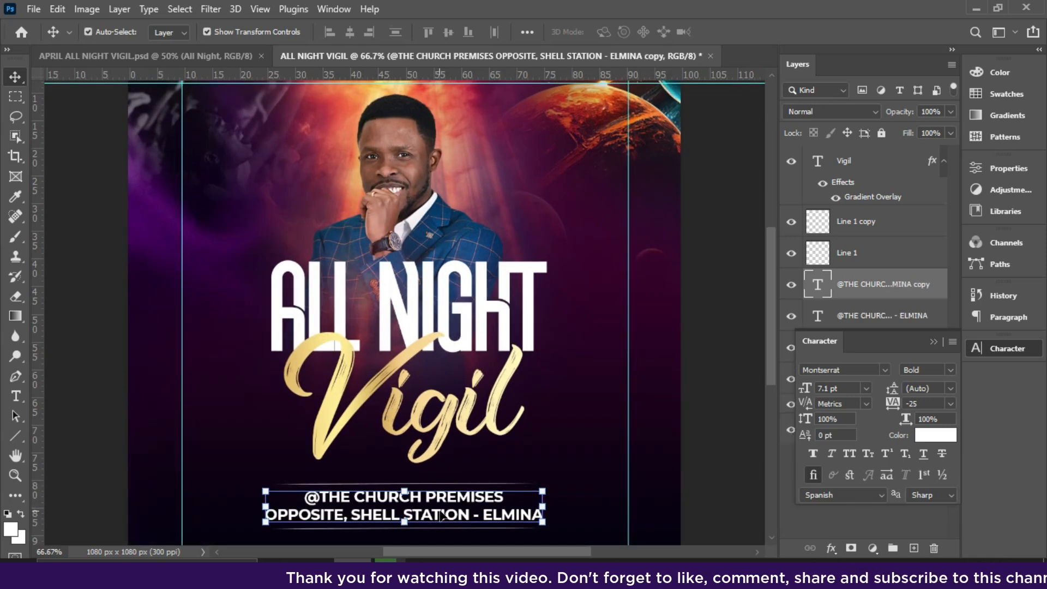
left_click_drag(442, 515, 301, 228)
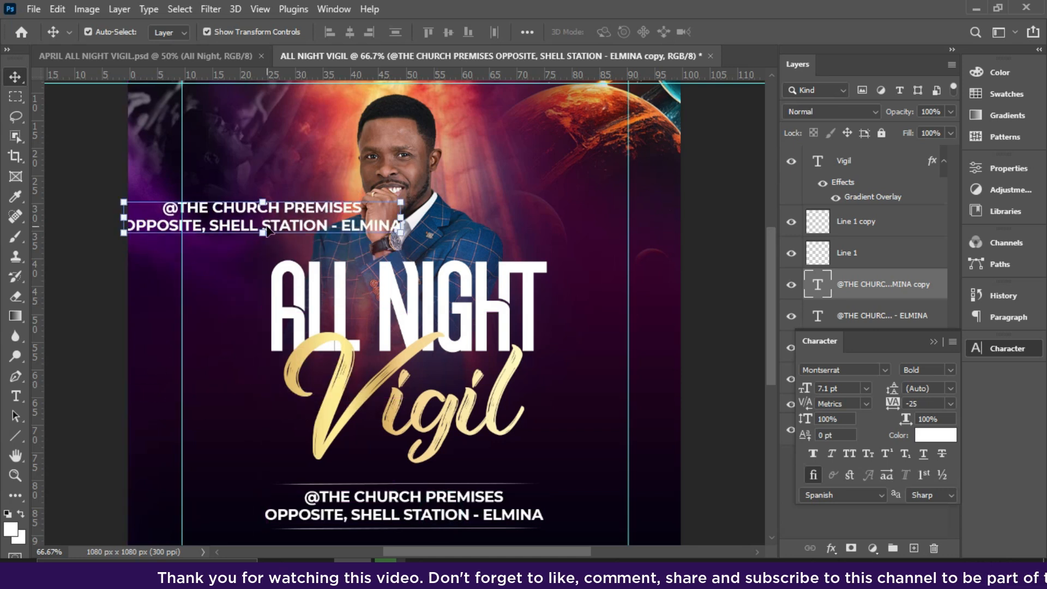
key("t")
left_click(268, 230)
key("ctrl+a")
type("FRIDAY")
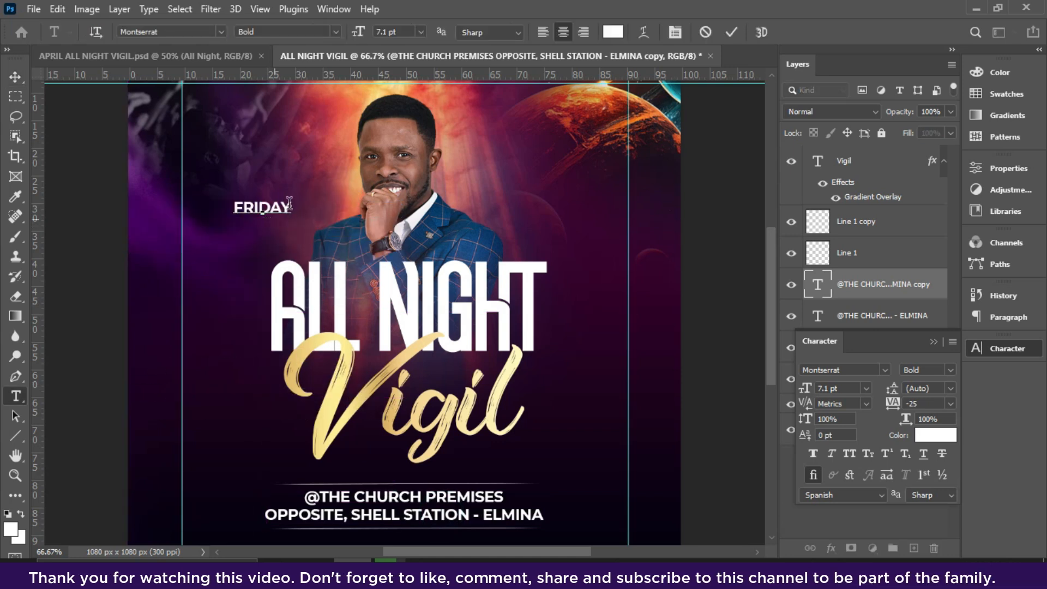
left_click(732, 34)
key("v")
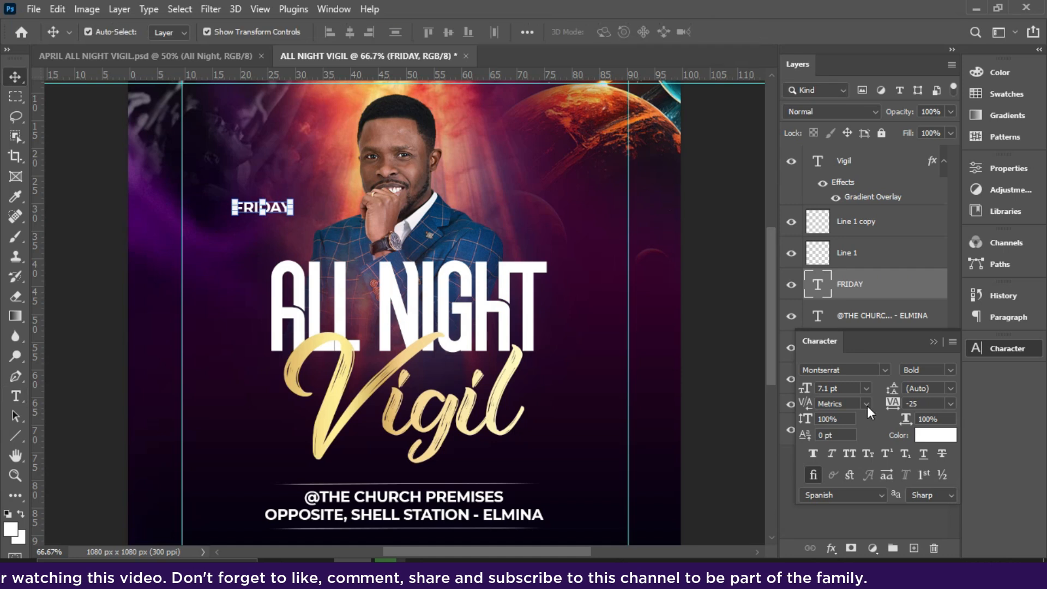
Set the FRIDAY text to 10 pt in Montserrat Medium.
left_click_drag(872, 342, 764, 157)
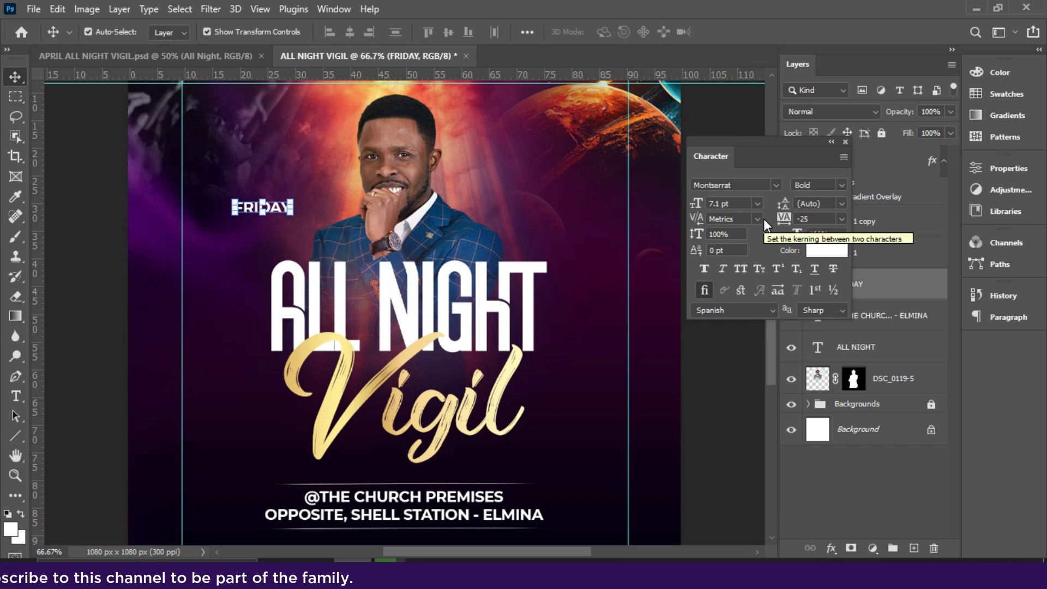
left_click(757, 204)
left_click(731, 268)
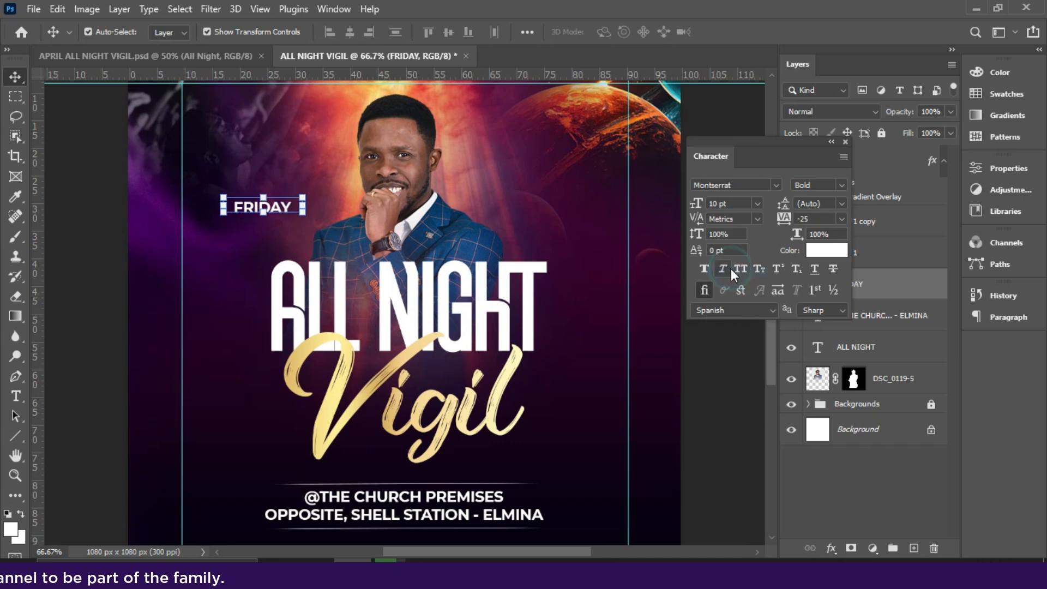
left_click(842, 185)
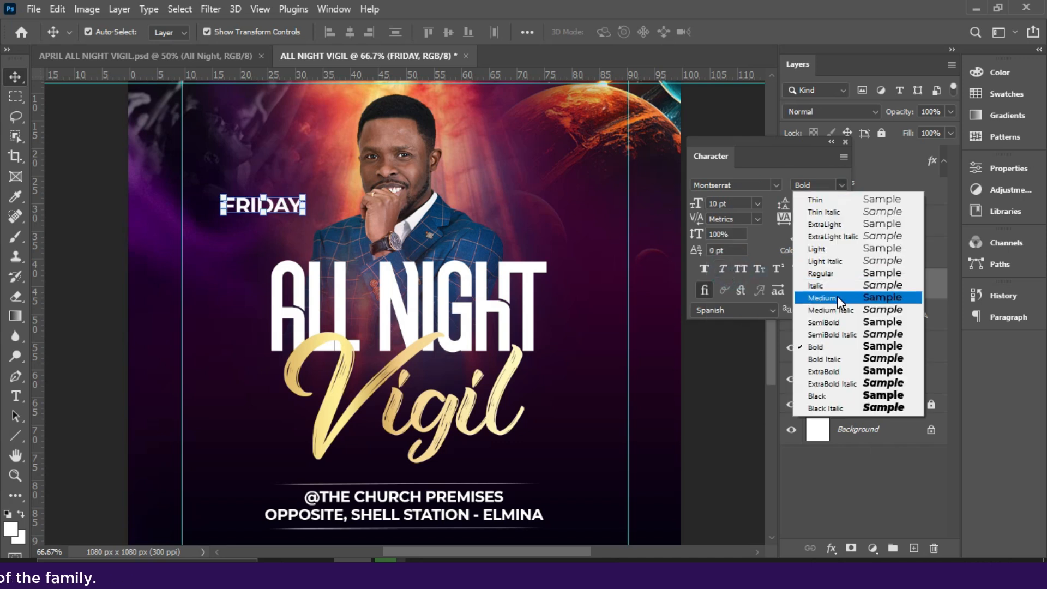
left_click(834, 297)
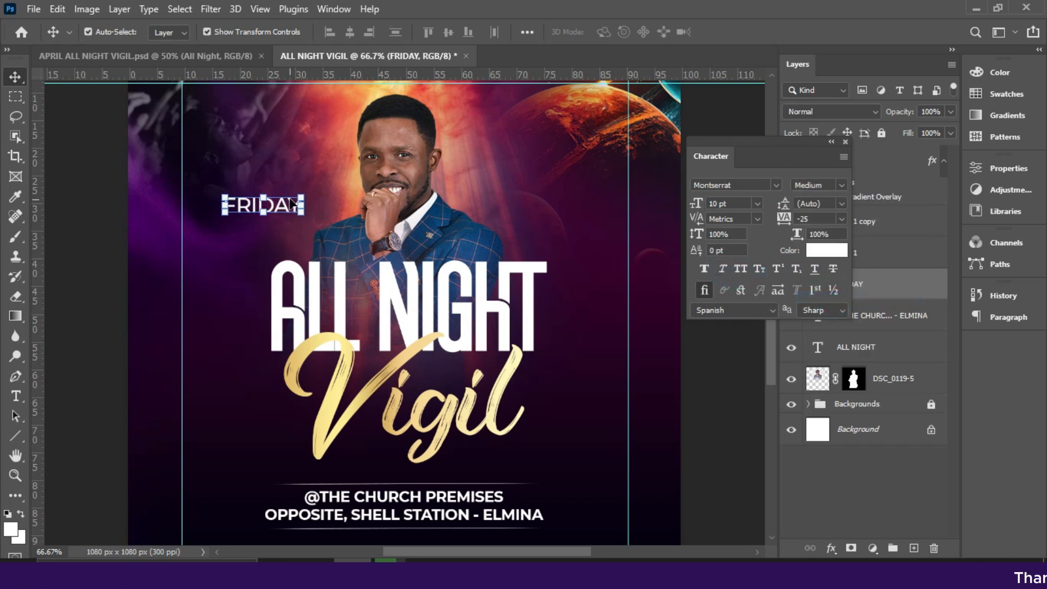
left_click(839, 187)
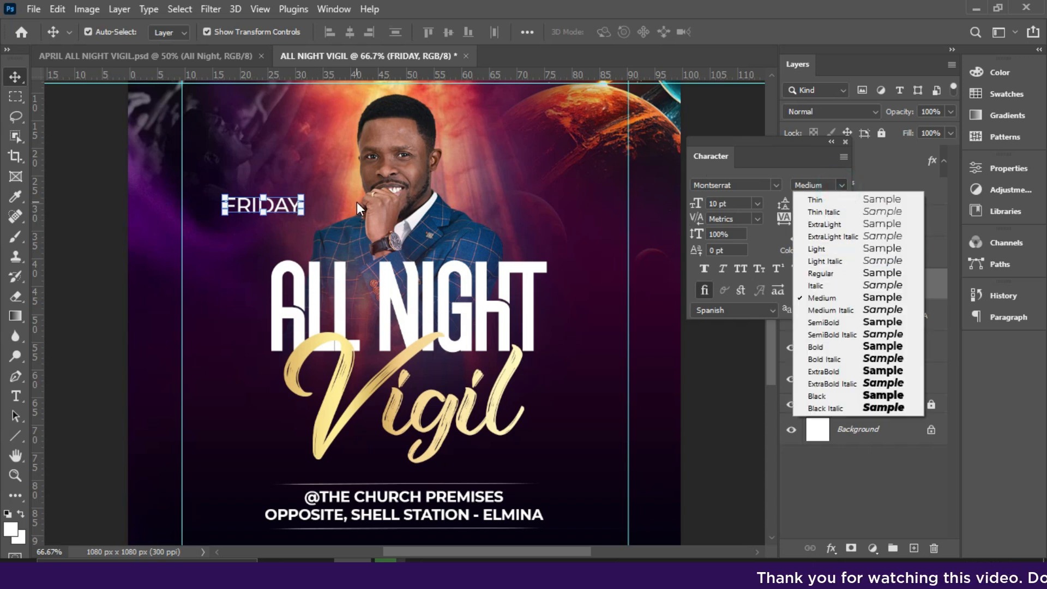
left_click(279, 201)
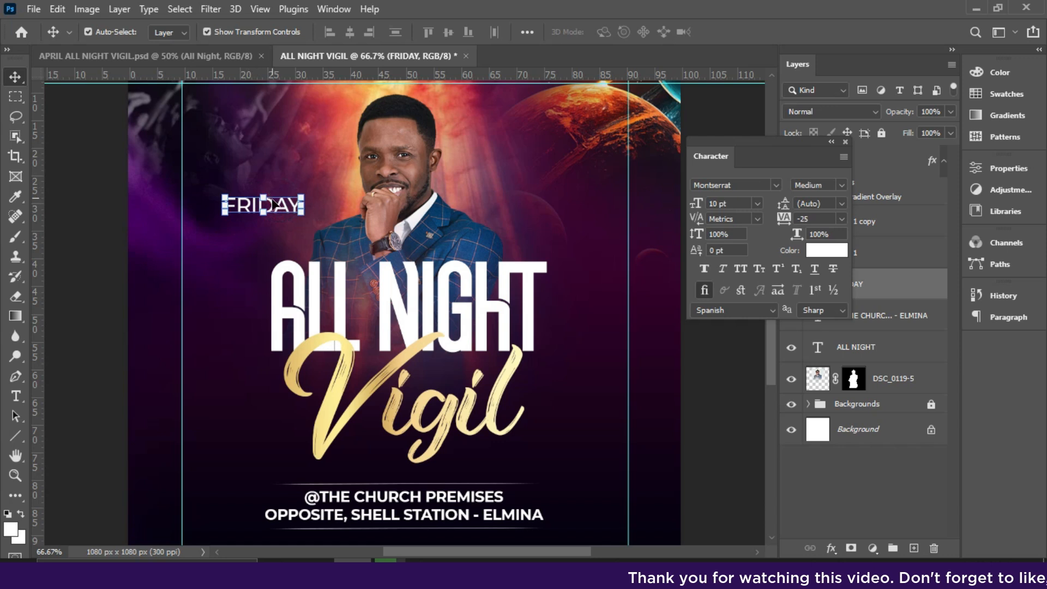
Move FRIDAY up against the left vertical guide and set its font size to 11 pt.
left_click_drag(270, 207, 232, 190)
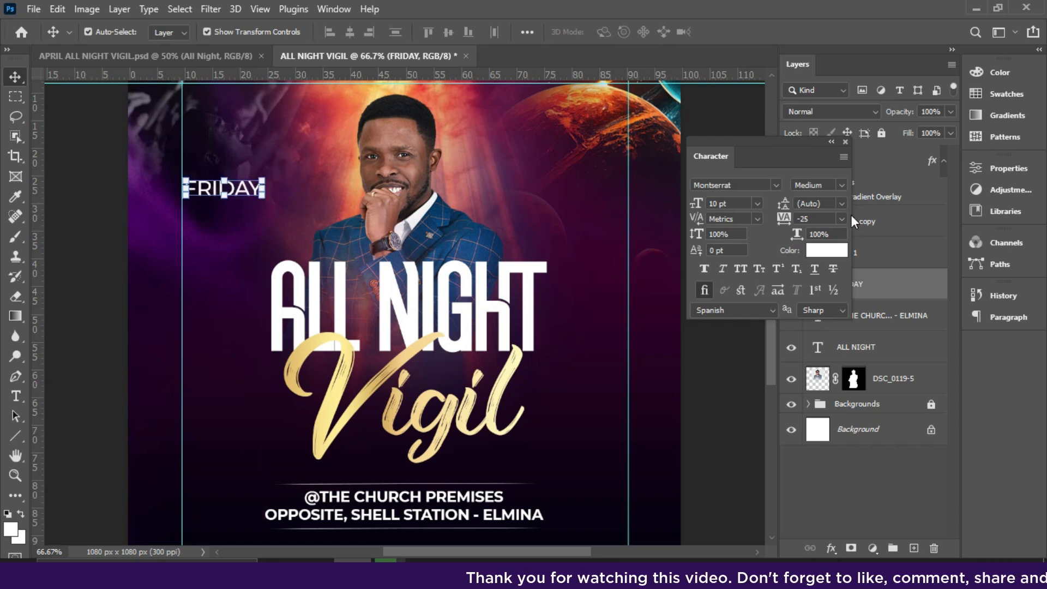
left_click(759, 206)
left_click(731, 293)
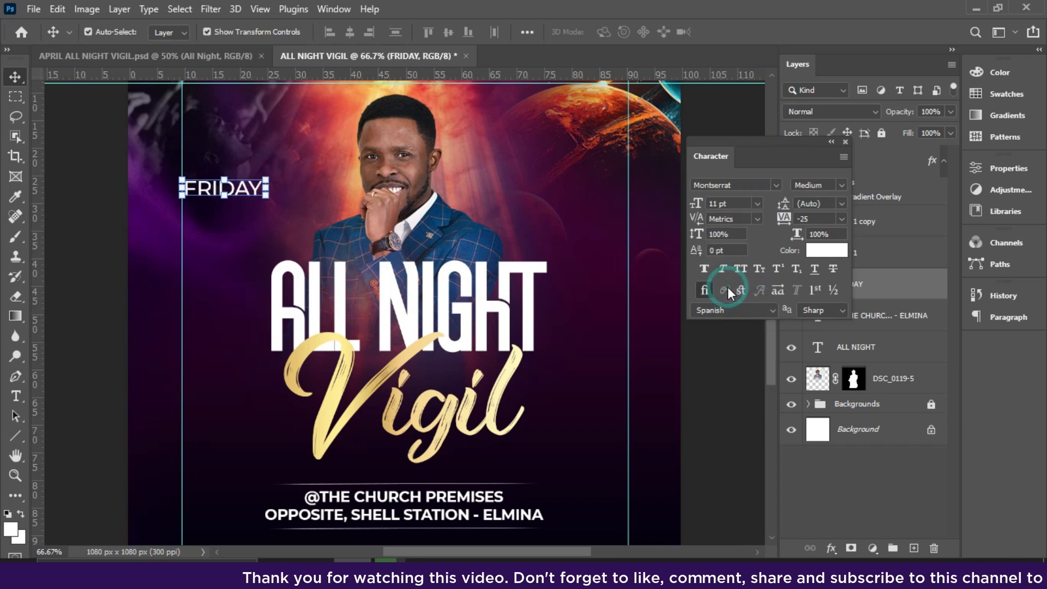
Duplicate FRIDAY directly below itself and change the copy's text to 11TH APRIL.
left_click_drag(242, 192, 244, 211)
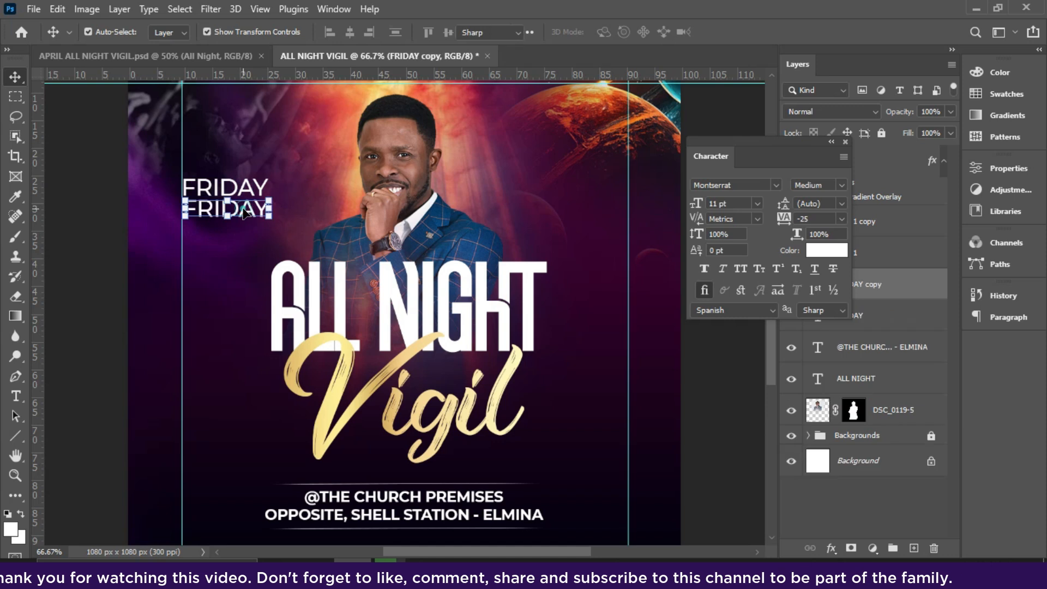
double_click(244, 210)
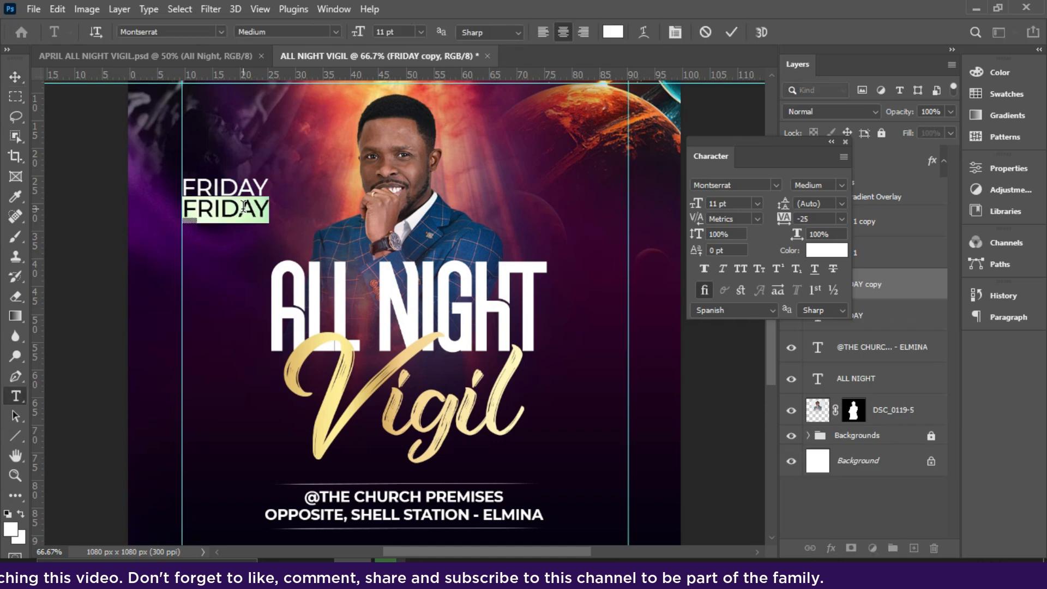
type("11TH ")
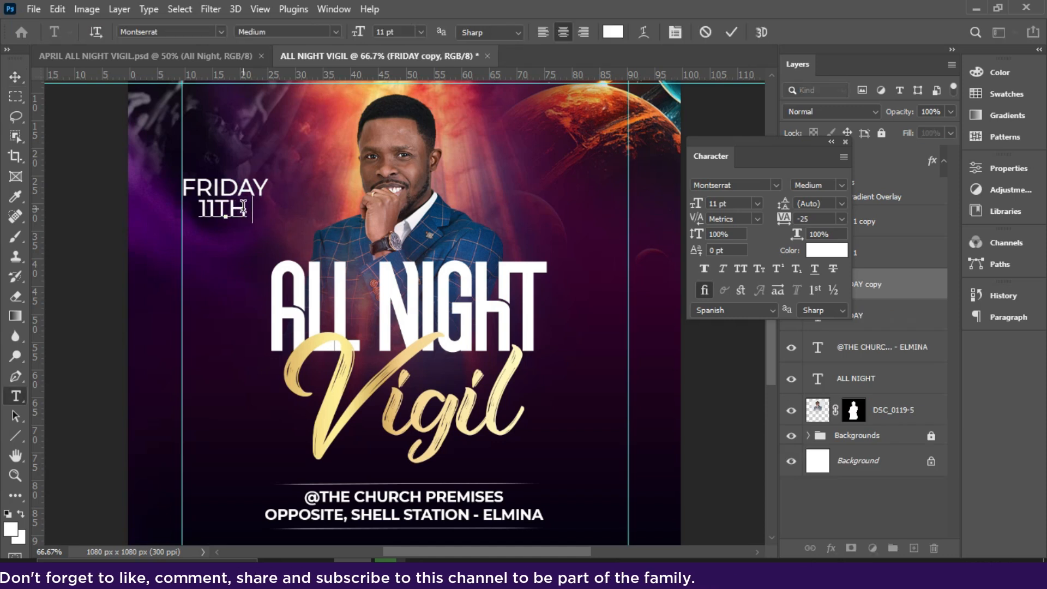
type("APRIL")
key("ctrl+Return")
Duplicate 11TH APRIL below itself and change the copy's text to 9:30PM.
left_click_drag(264, 215, 283, 239)
double_click(283, 237)
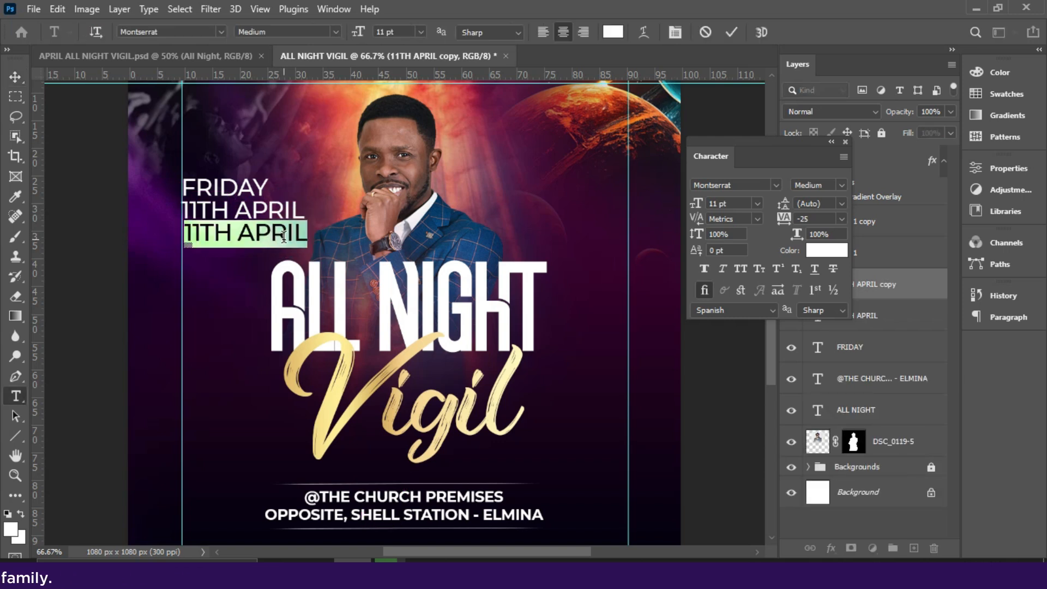
type("9:30PM")
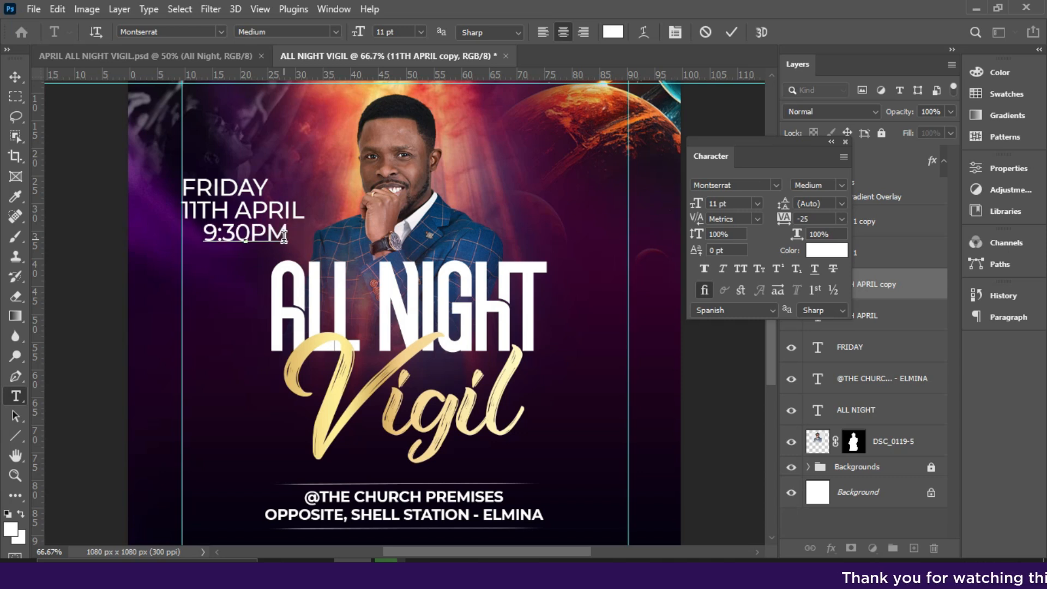
left_click(734, 32)
key("v")
Make 9:30PM Bold and rearrange the lines so it sits directly under FRIDAY with 11TH APRIL beneath it.
left_click(843, 186)
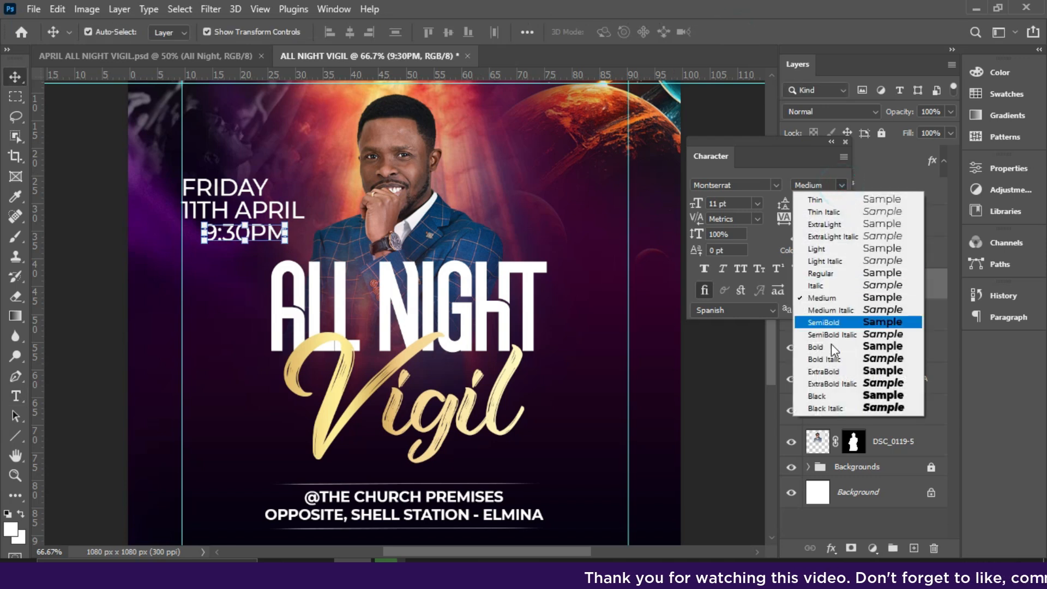
left_click(826, 349)
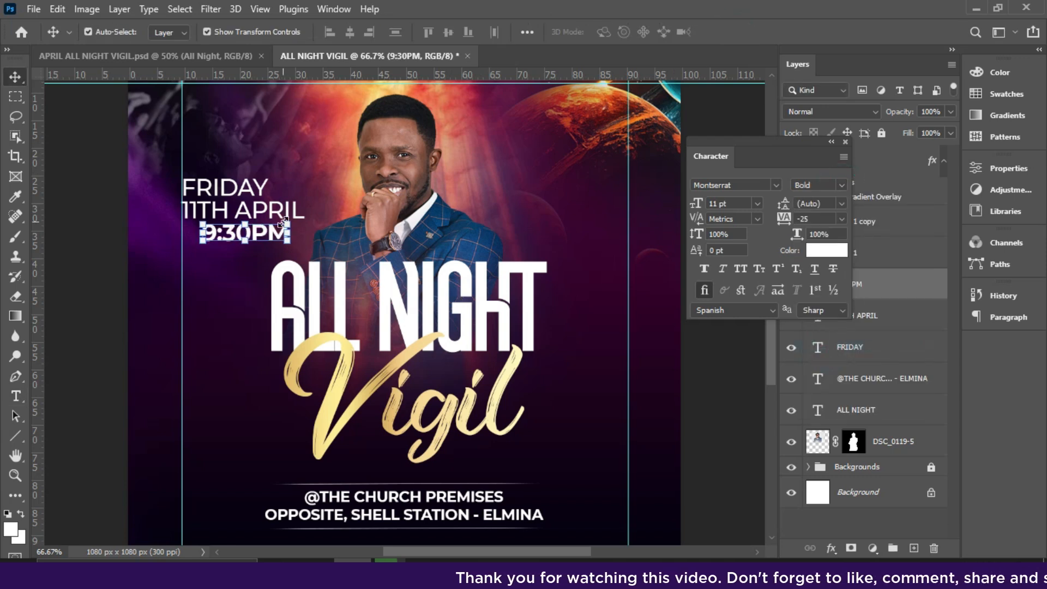
left_click_drag(275, 213, 250, 224)
left_click_drag(230, 268, 248, 238)
Make 11TH APRIL Bold and scale it down to match the width of the FRIDAY and 9:30PM lines.
left_click(839, 188)
left_click(819, 346)
key("ctrl+t")
key("Return")
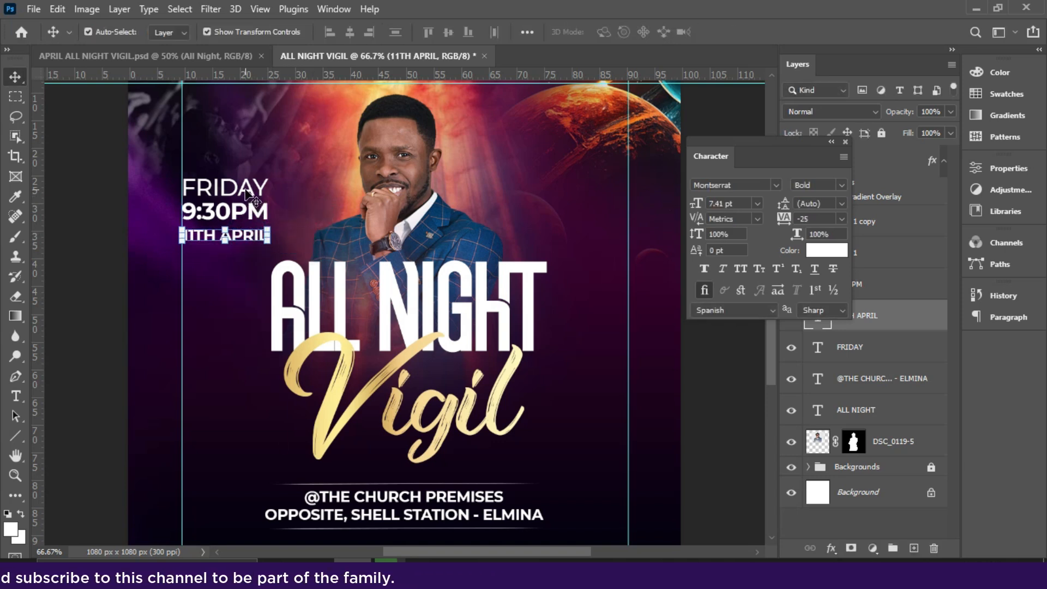
Apply a gold linear Gradient Overlay to FRIDAY at 100% opacity and a 0° angle.
left_click(249, 193)
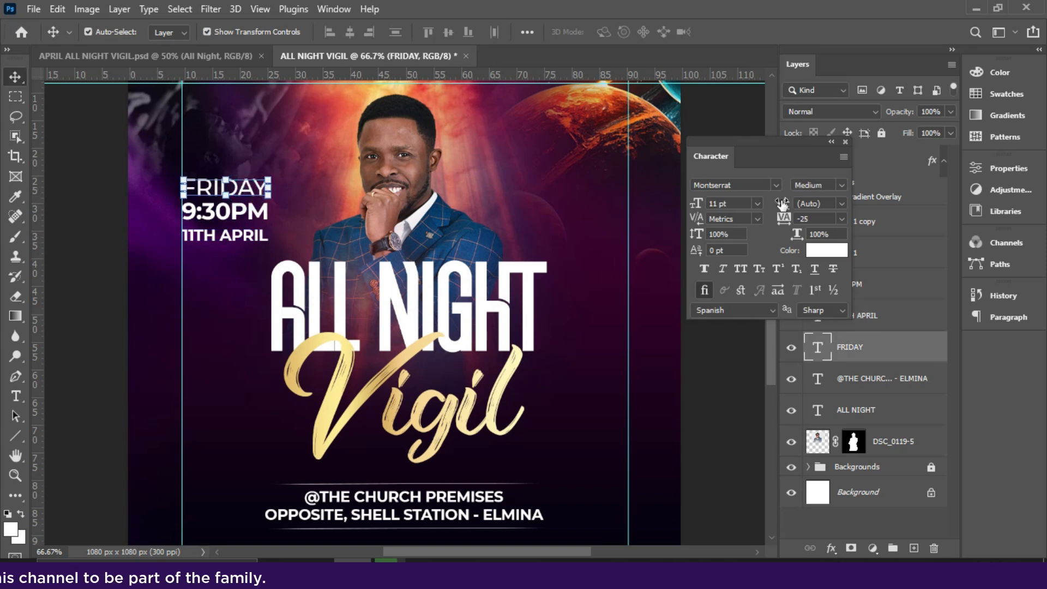
left_click(830, 548)
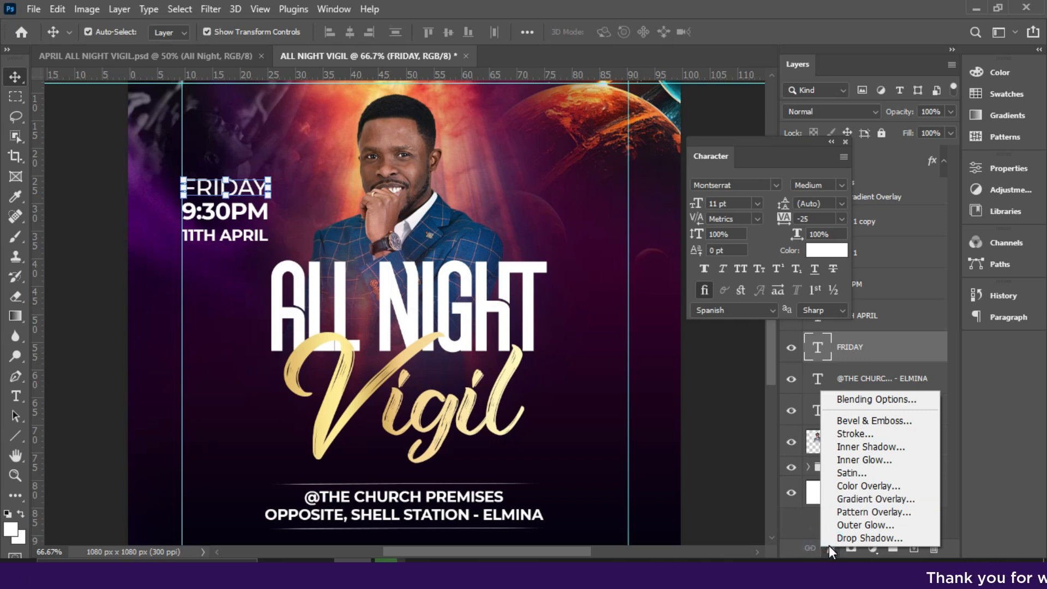
left_click(846, 499)
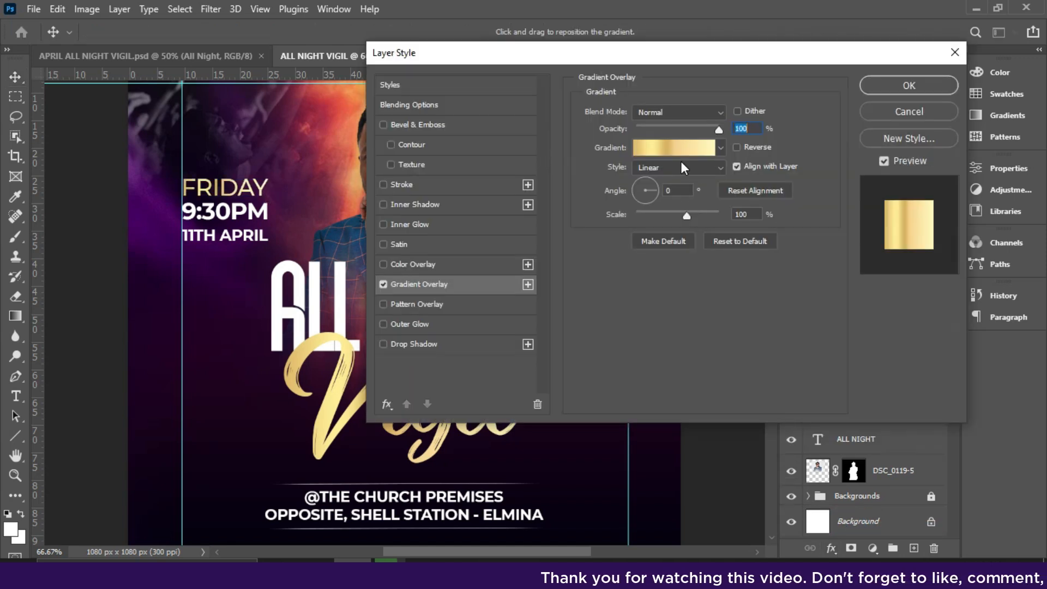
left_click(882, 85)
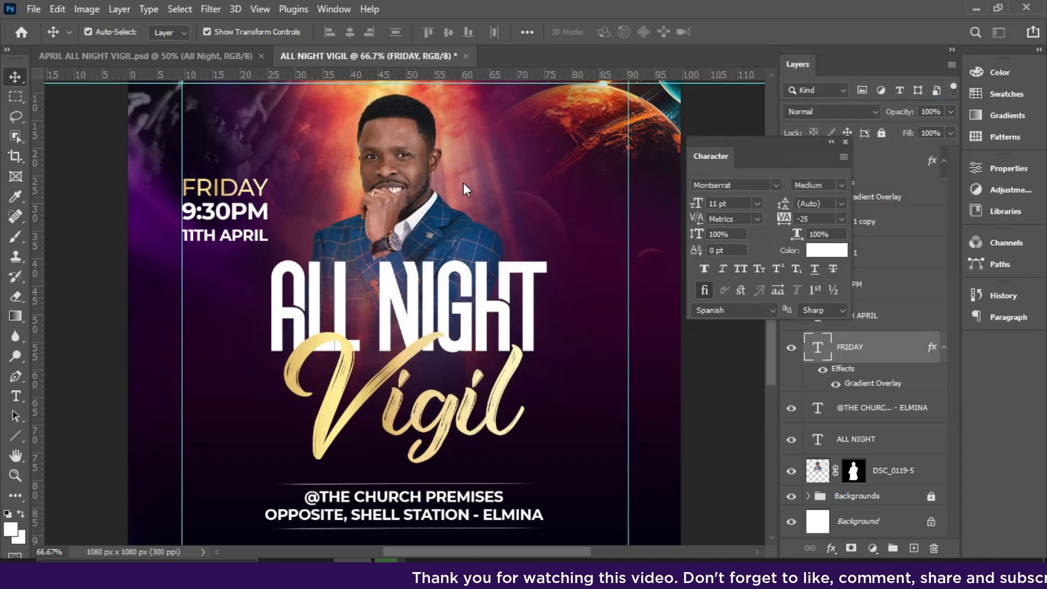
Duplicate 11TH APRIL to the space beside the man's head and replace the copy's text with the speaker's title and name on four lines.
left_click(239, 235)
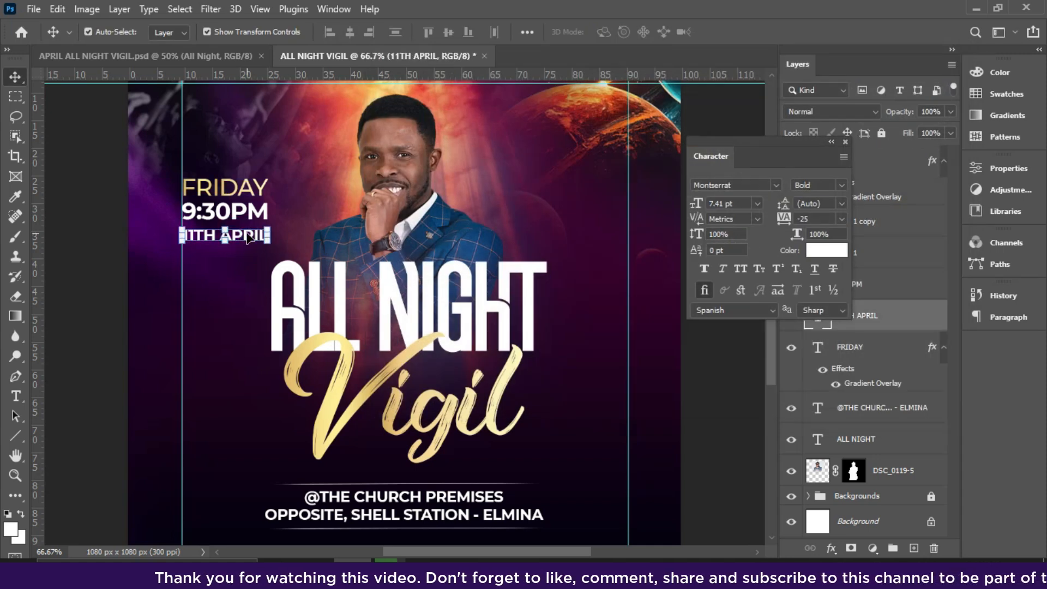
left_click_drag(249, 238, 567, 175)
double_click(567, 174)
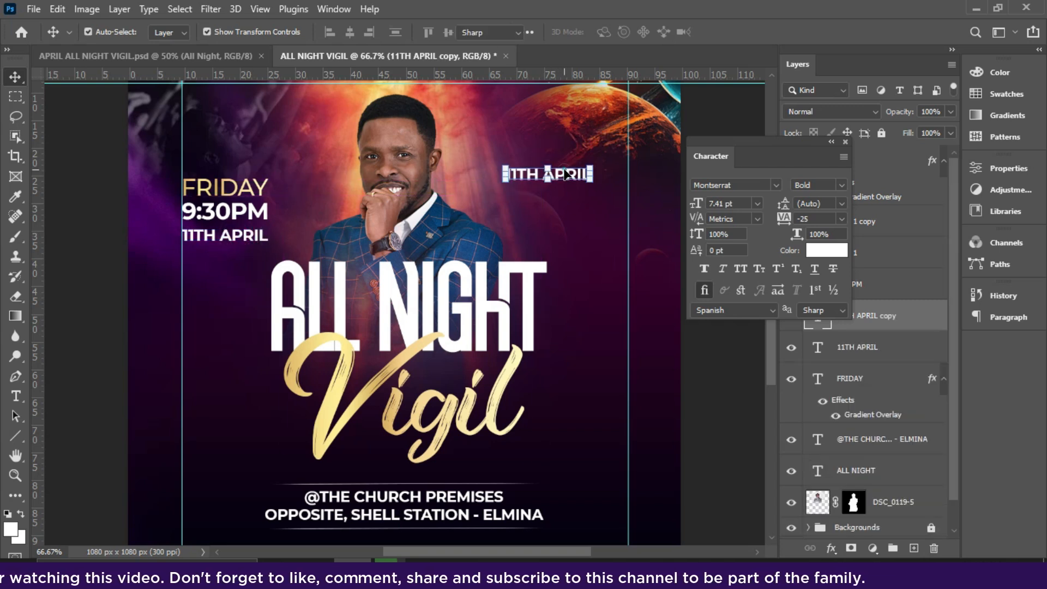
type("PROPHET")
key("Return")
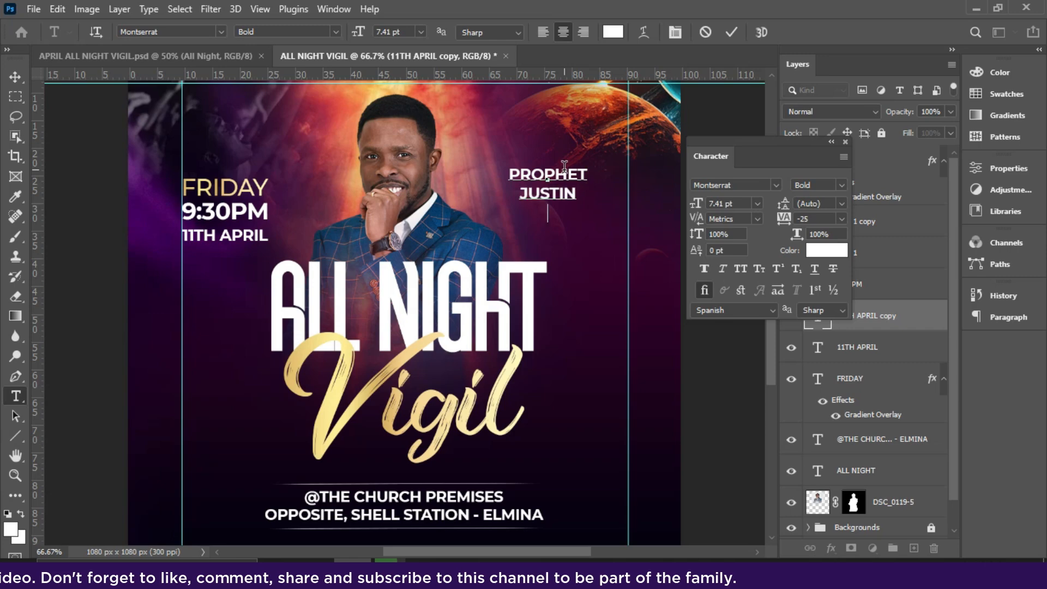
key("Return")
key("Return")
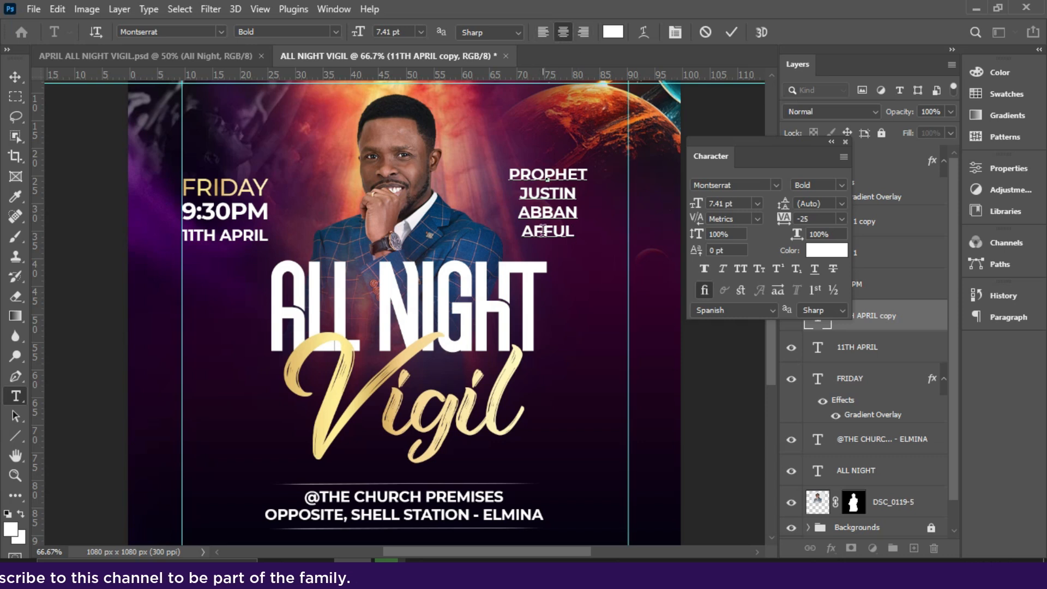
Left-align all four lines of the speaker's title and name.
left_click_drag(573, 228, 498, 142)
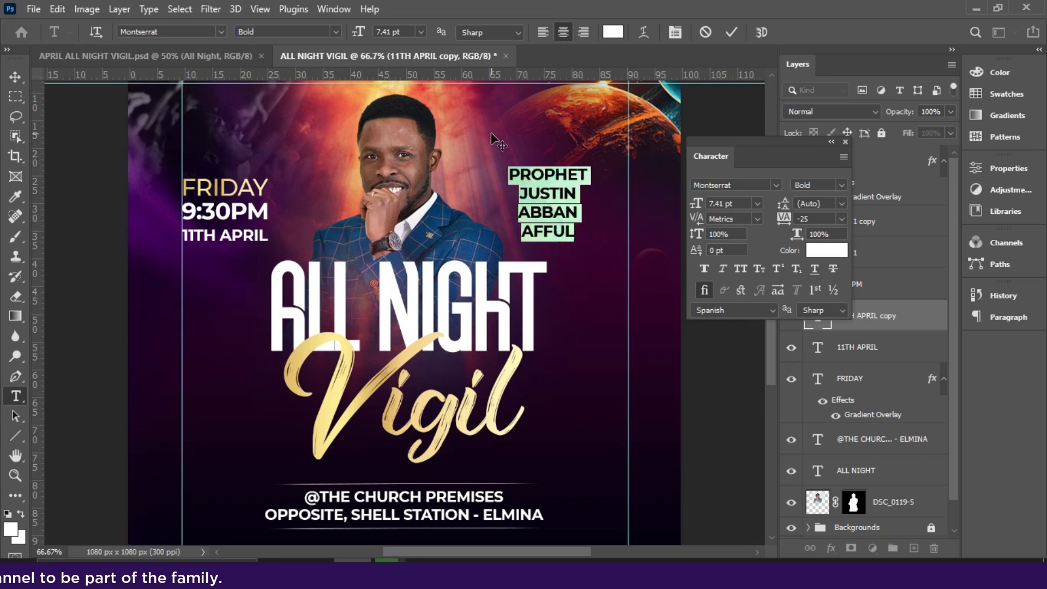
left_click(543, 33)
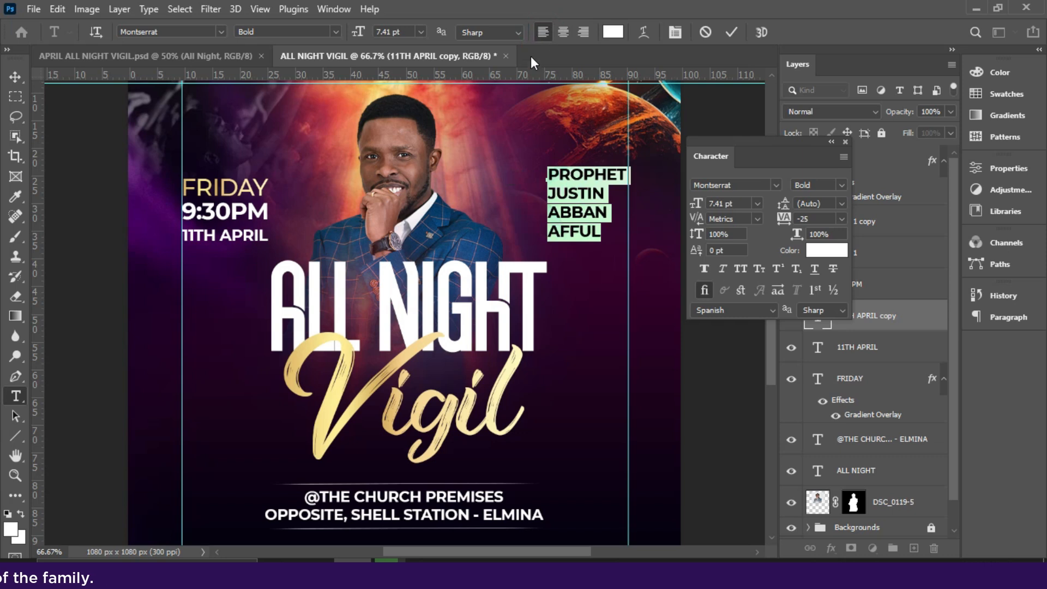
left_click(15, 76)
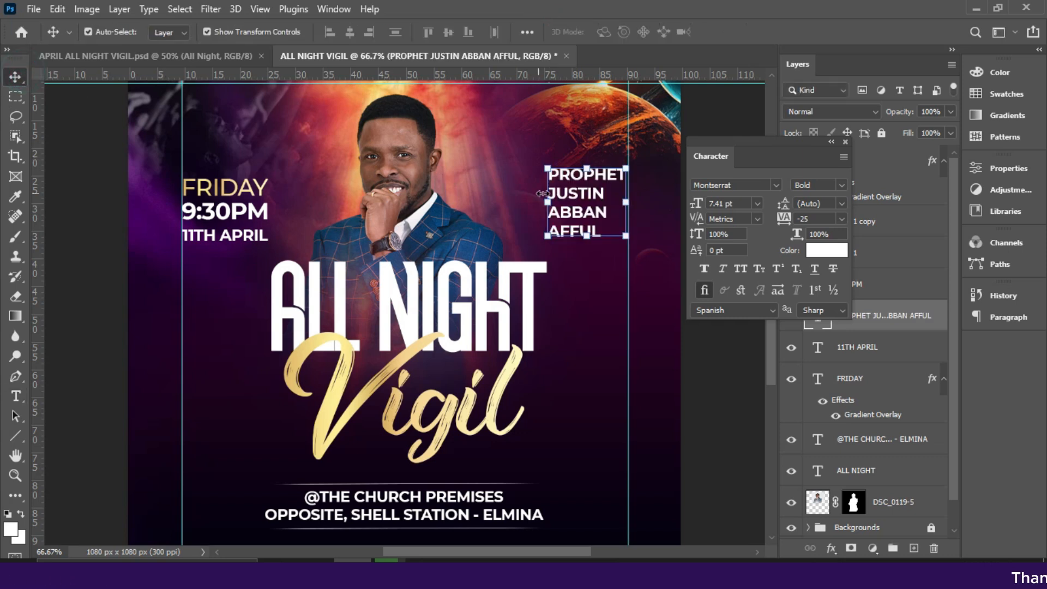
Move the speaker's name block closer to his photo and set its font size and leading to 6 pt.
left_click_drag(570, 215, 546, 201)
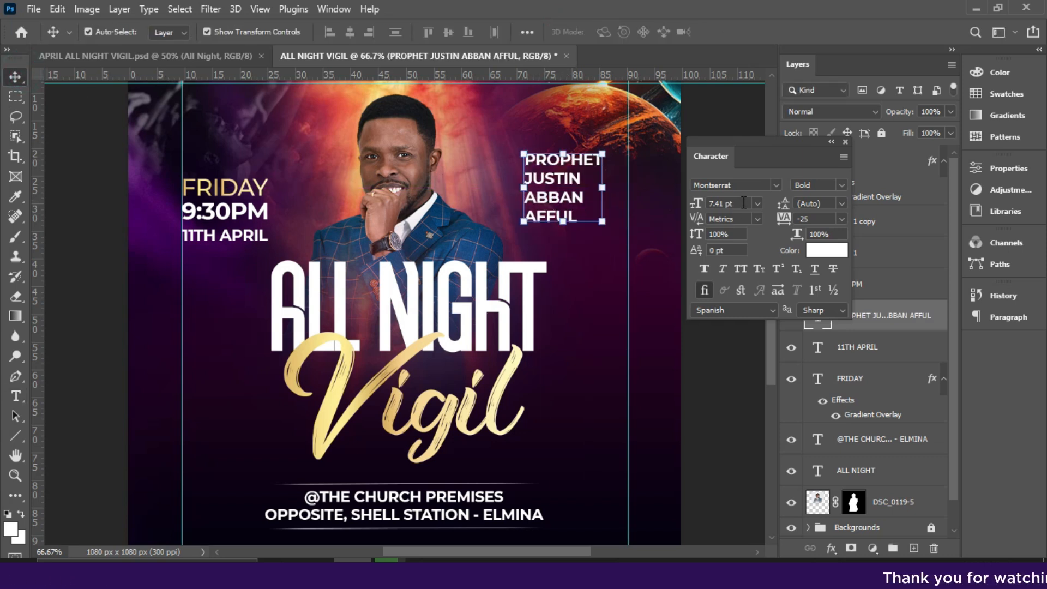
left_click(757, 202)
left_click(721, 228)
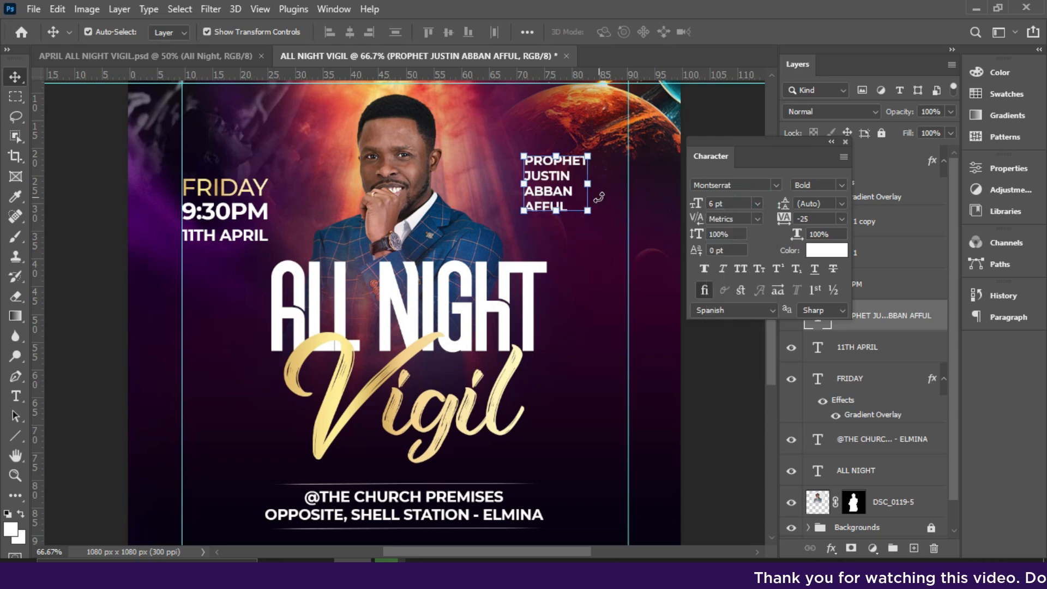
left_click_drag(784, 207, 785, 209)
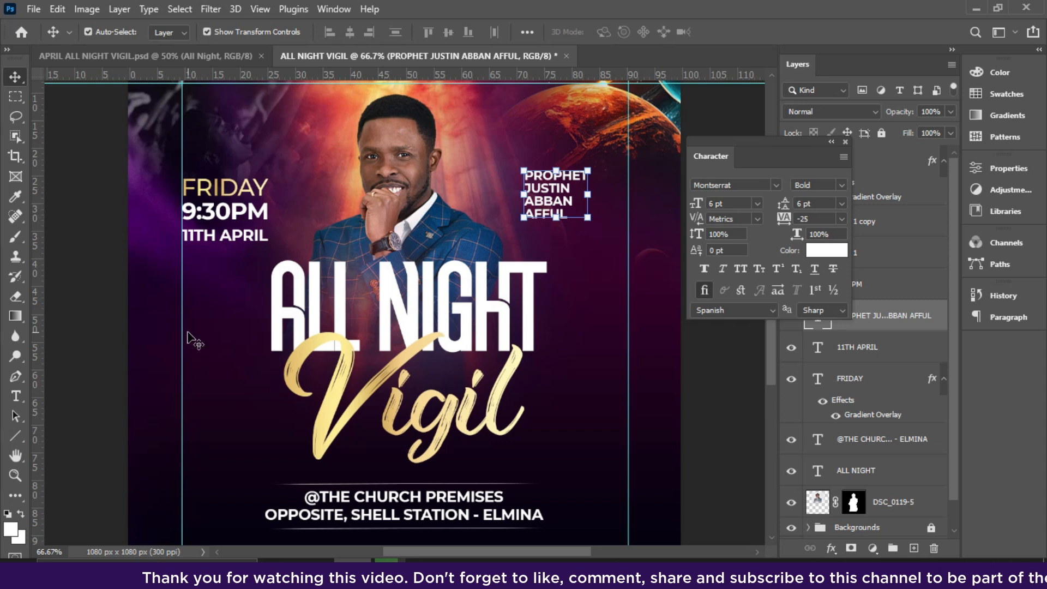
Set up the Triangle Tool with a golden-orange fill of #ffb100.
left_click(11, 436)
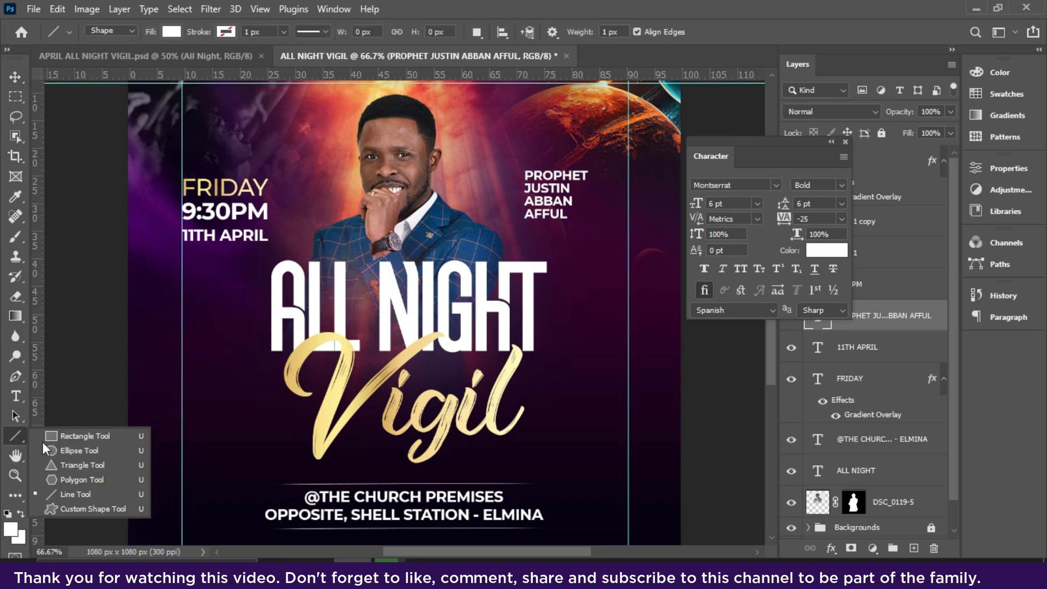
left_click(60, 466)
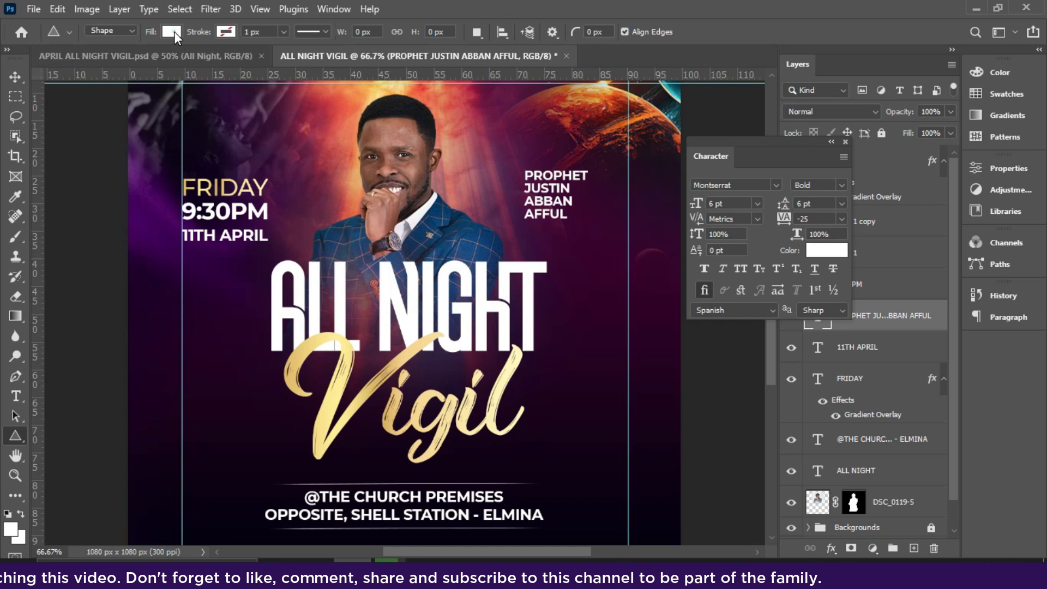
left_click(174, 31)
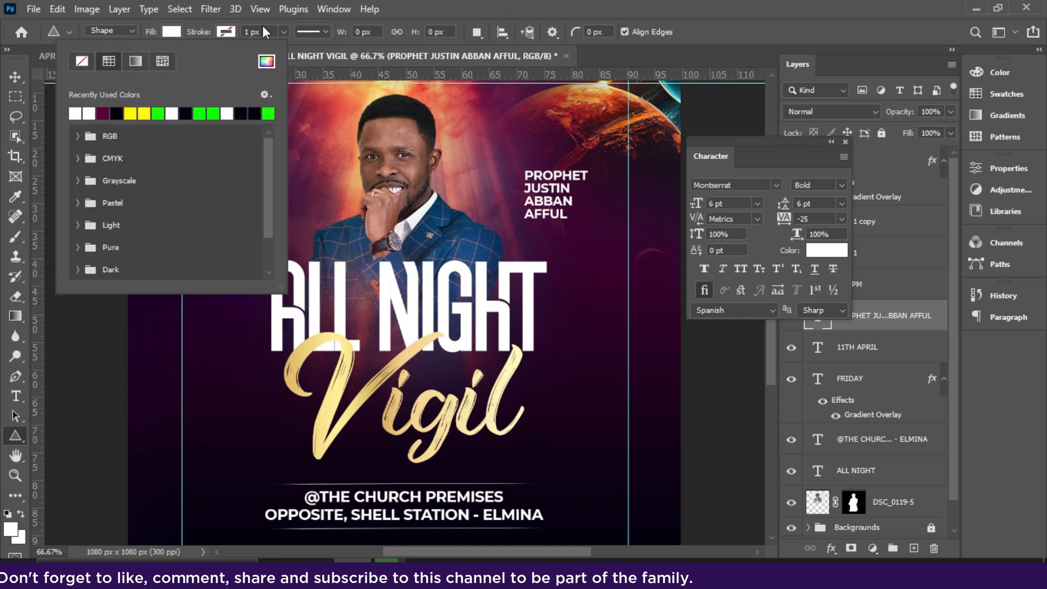
left_click(269, 62)
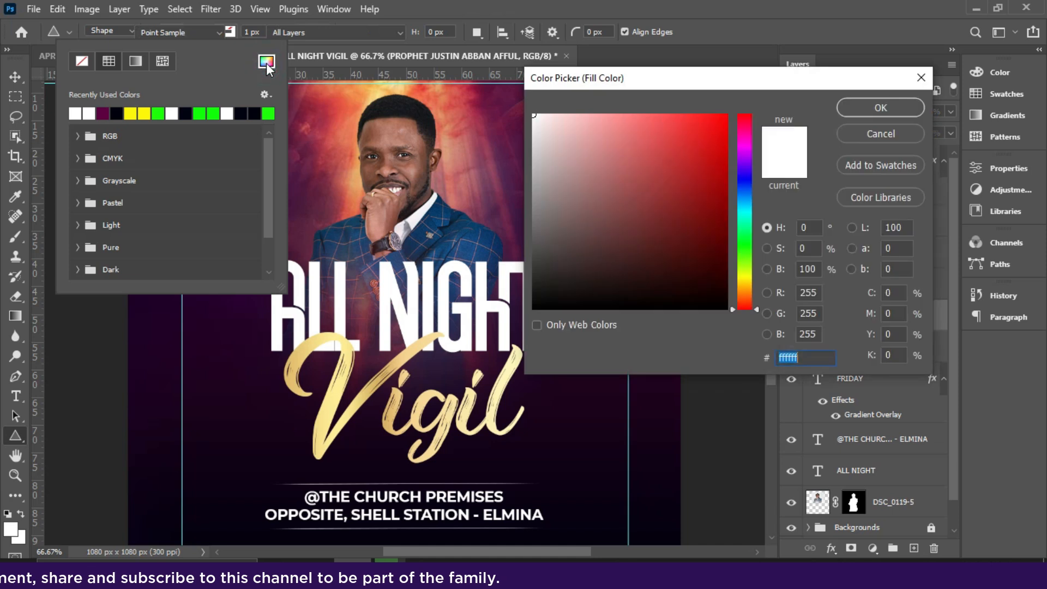
left_click(448, 140)
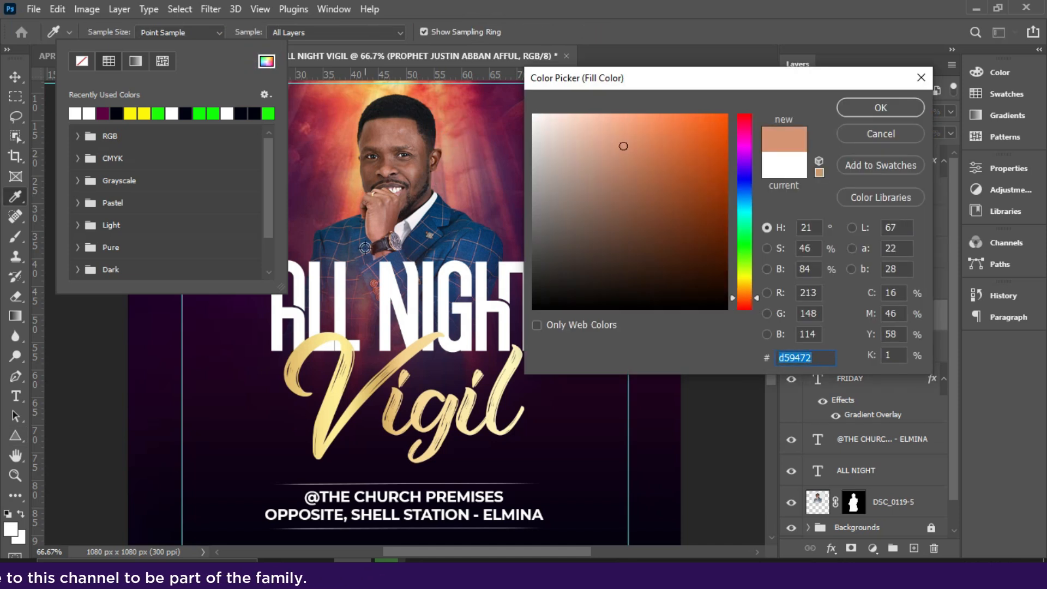
left_click(422, 401)
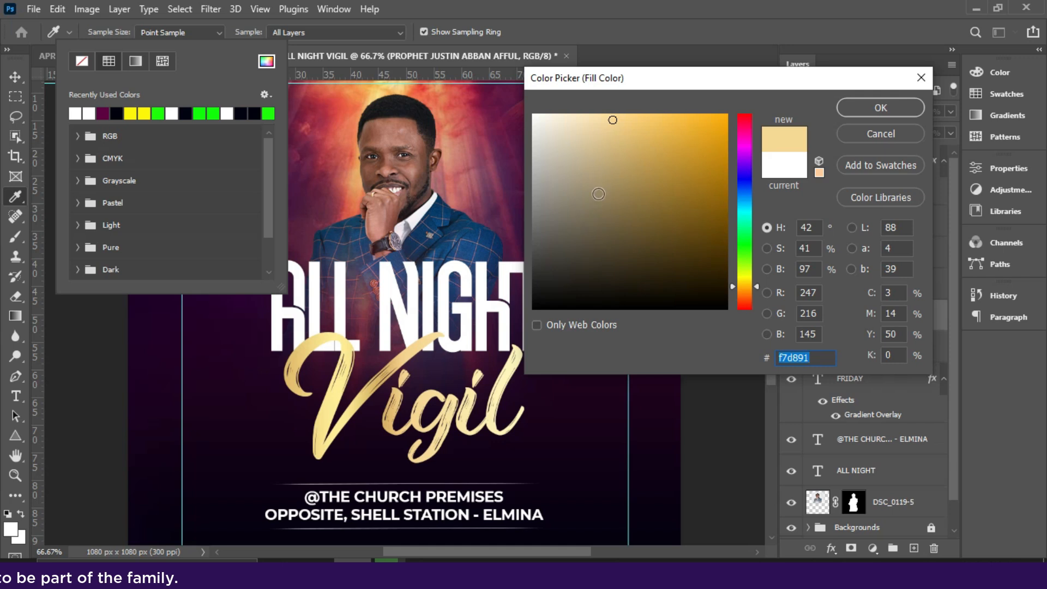
left_click_drag(686, 126, 769, 102)
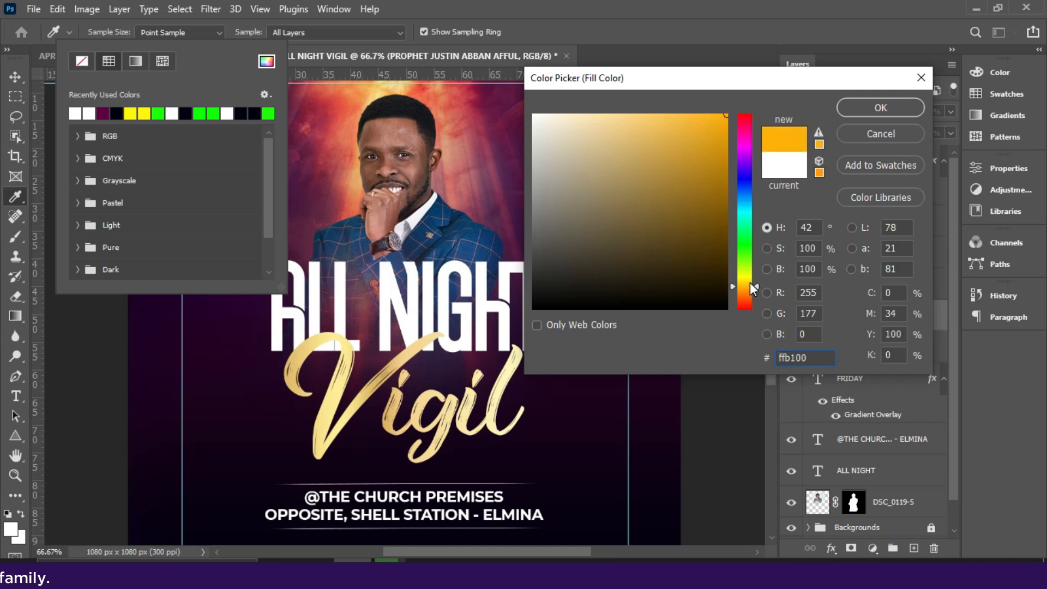
left_click(872, 108)
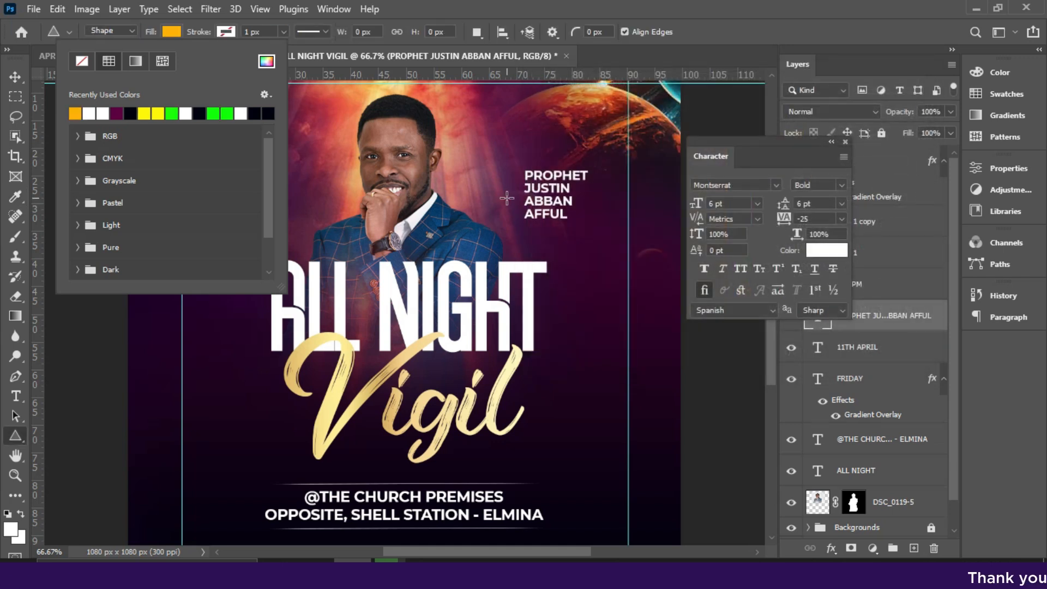
Draw a triangle about 55 by 47 px and place it between the photo and the speaker's name.
left_click_drag(493, 174, 534, 229)
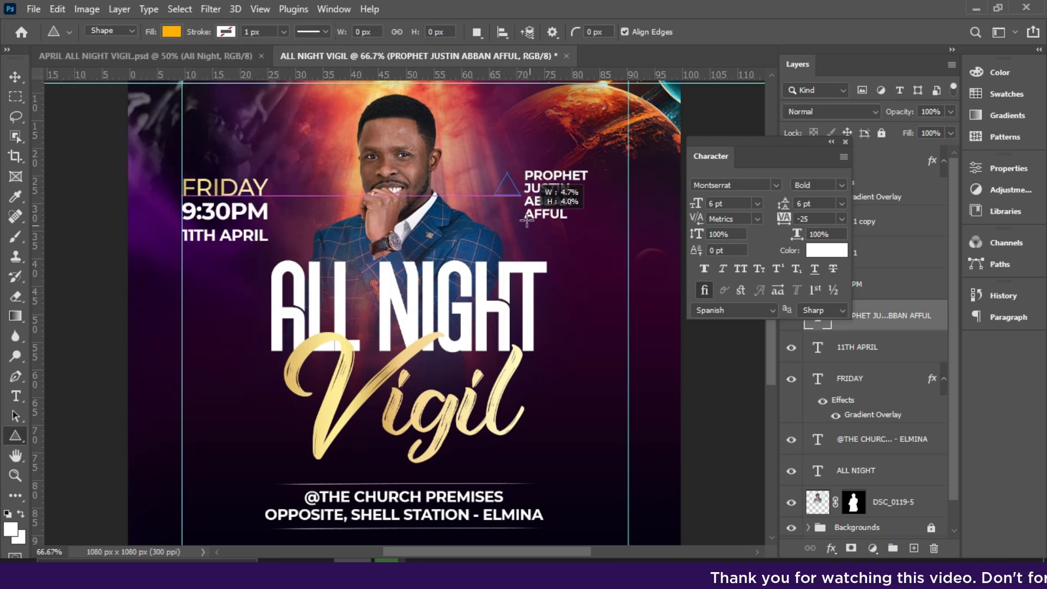
left_click_drag(564, 261, 521, 198)
key("v")
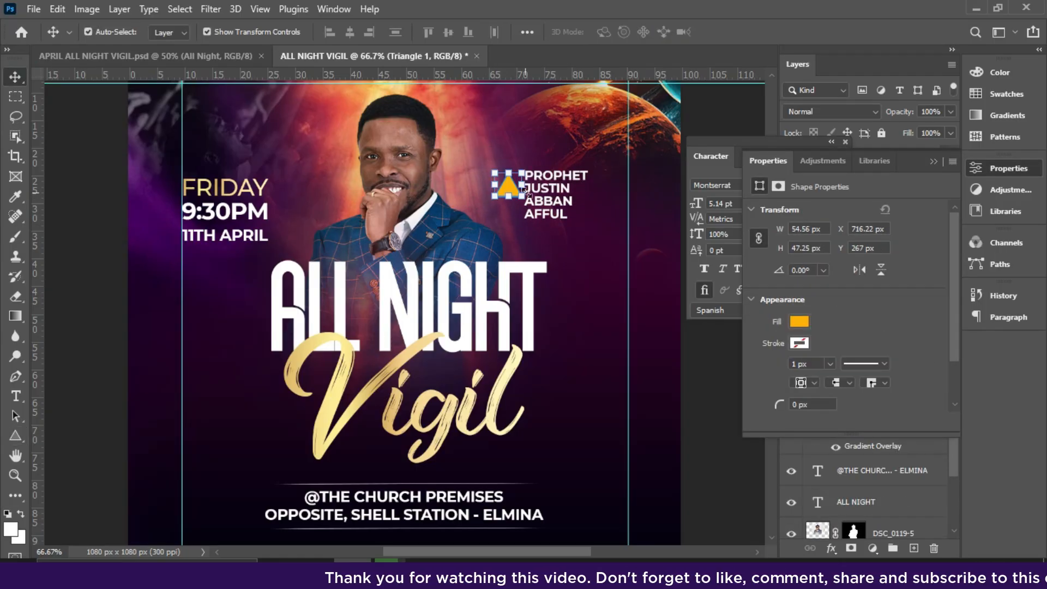
left_click_drag(513, 191, 508, 197)
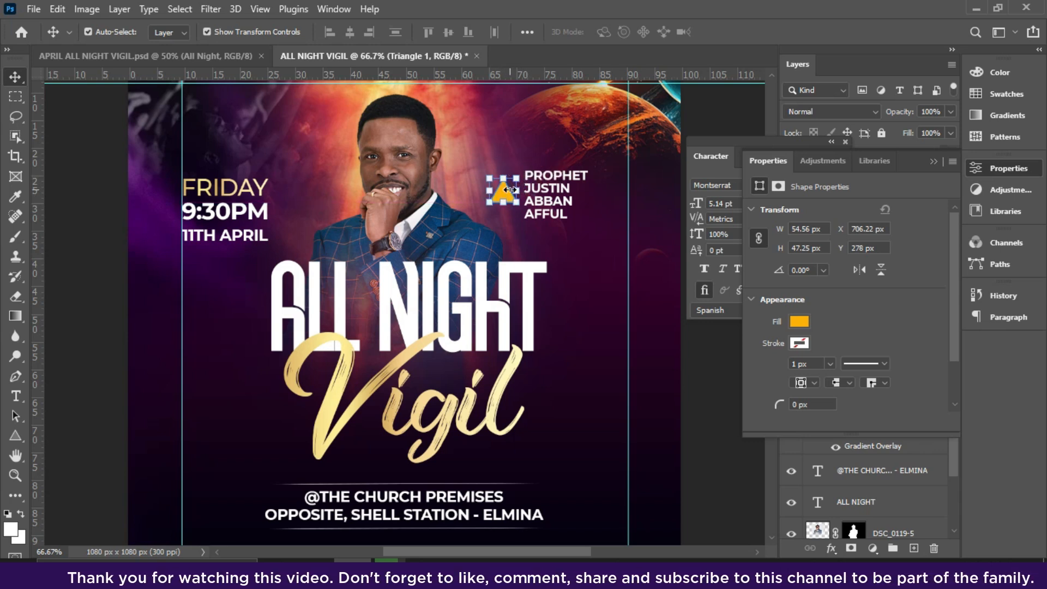
Rotate the triangle to -90° so it points at the photo and scale it down to about 28 by 24 px.
key("ctrl+t")
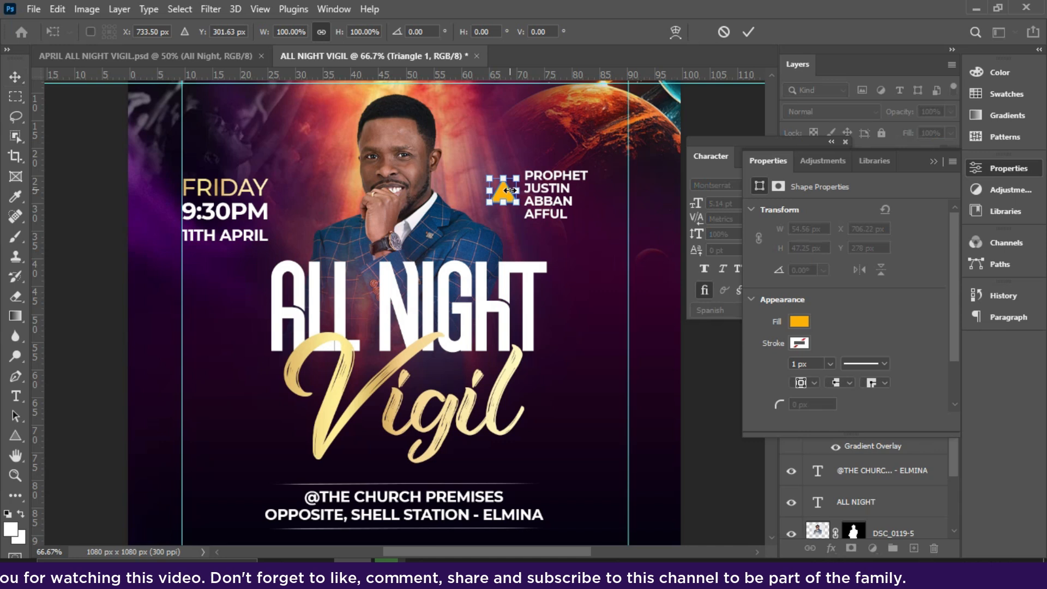
right_click(507, 192)
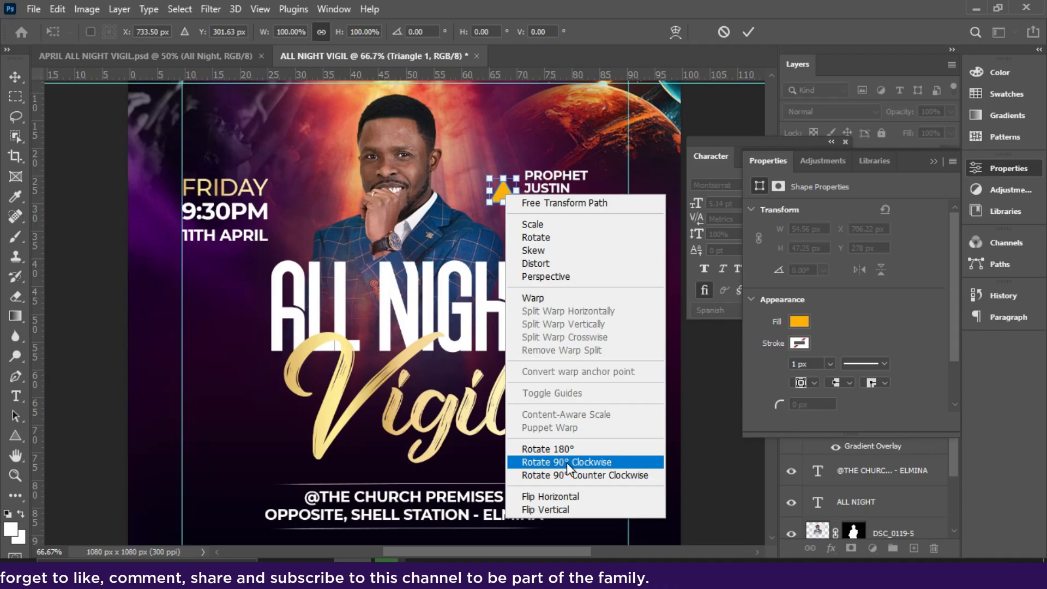
left_click(568, 475)
right_click(505, 191)
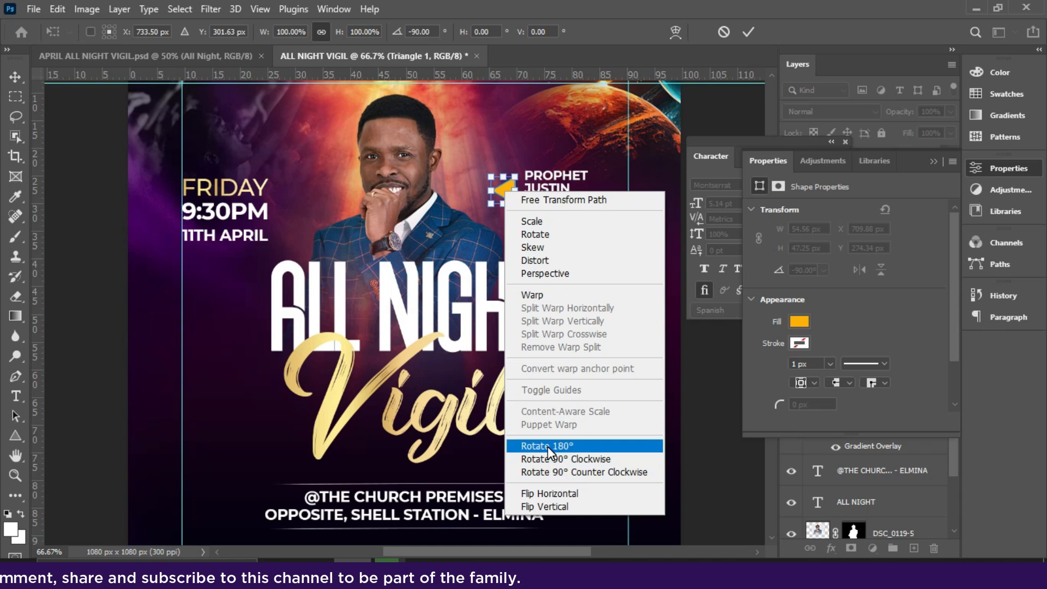
left_click(548, 446)
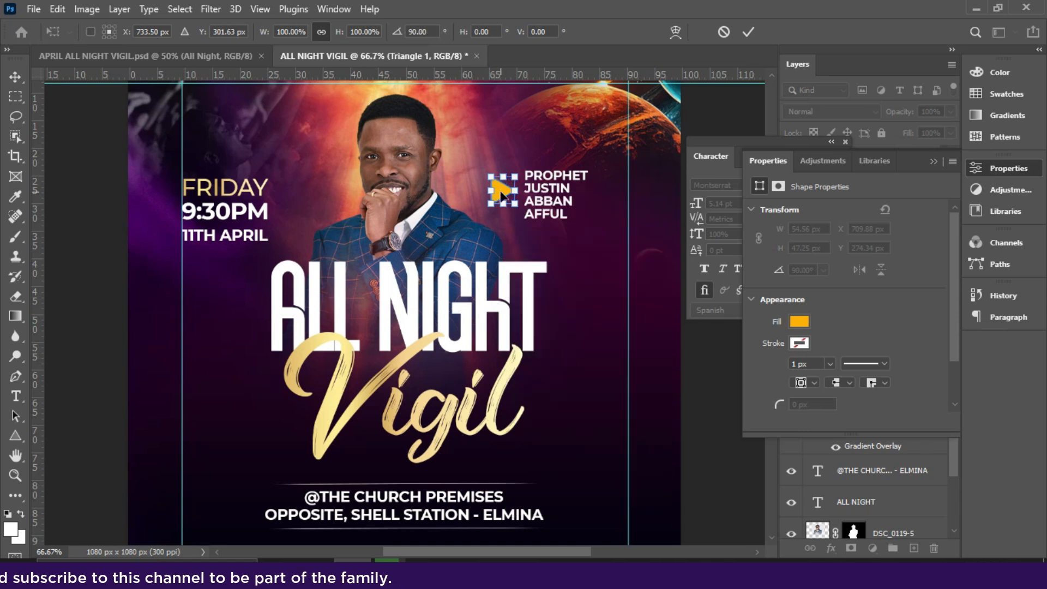
right_click(501, 194)
left_click(547, 445)
left_click_drag(515, 204, 508, 194)
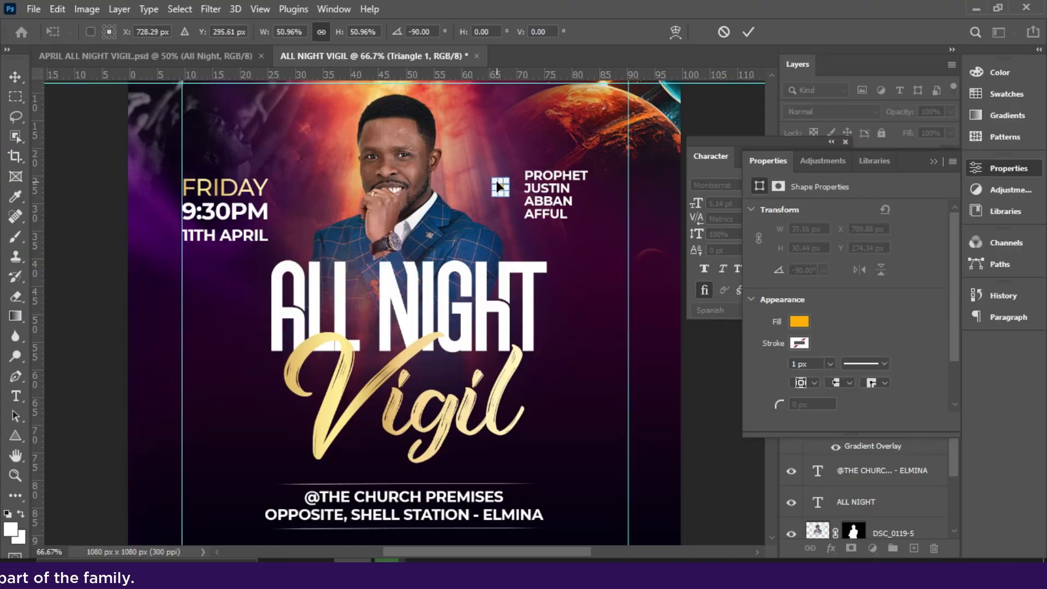
key("Return")
Move the speaker's name block closer to the triangle and set its font size and leading to 5 pt.
left_click(544, 193)
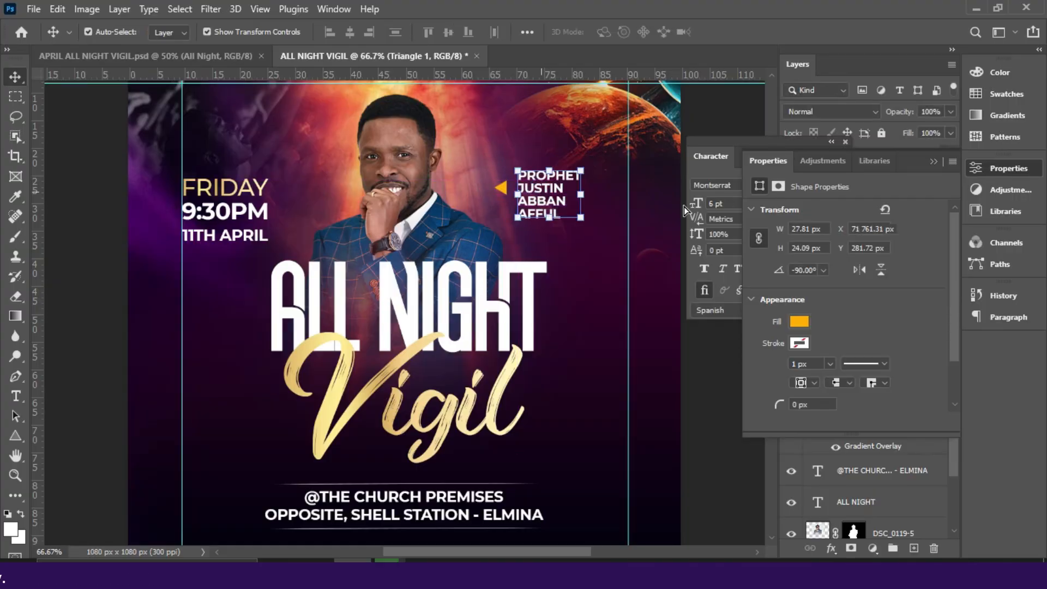
left_click(934, 160)
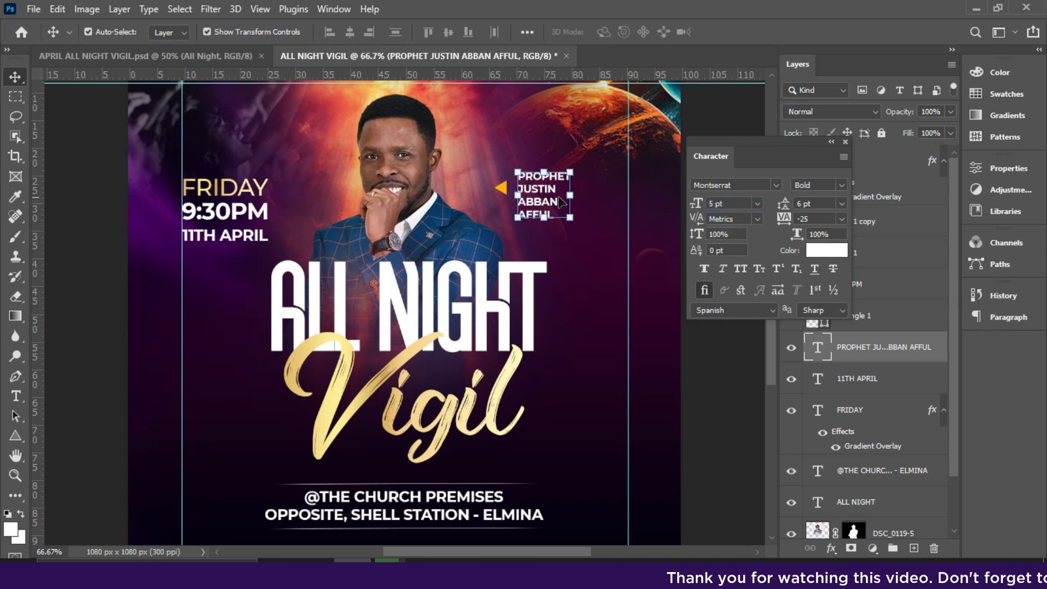
key("Down")
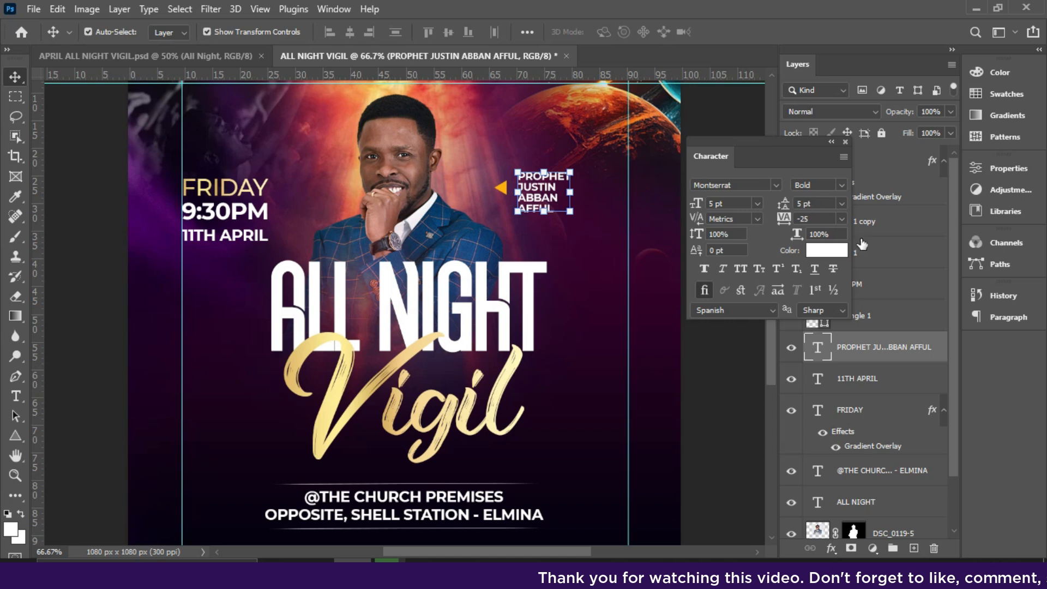
left_click_drag(787, 158, 1012, 331)
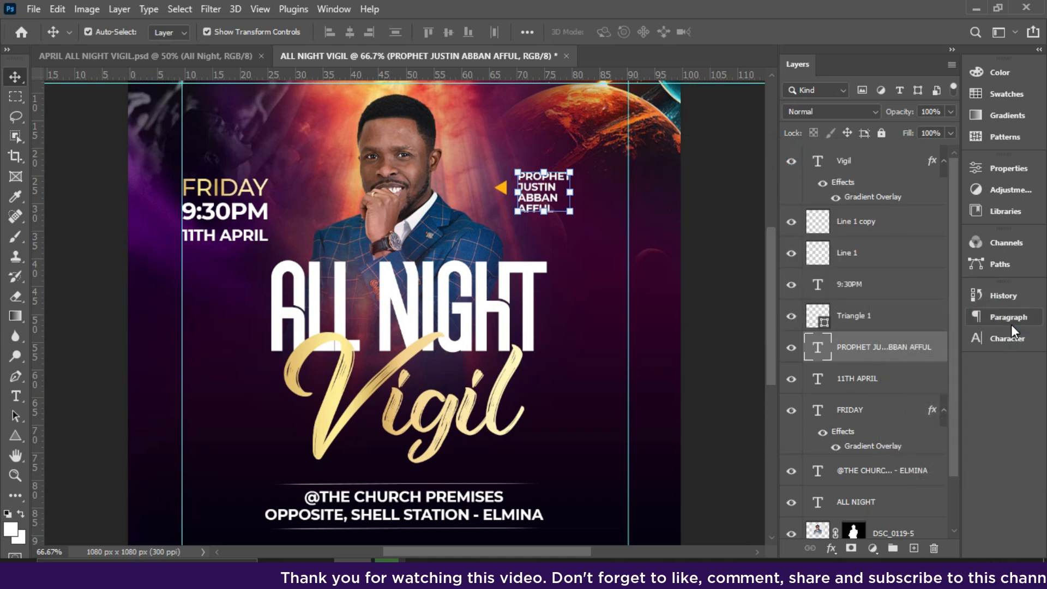
Unlock the Backgrounds group and select the orange planet image layer inside it.
key("ctrl+minus")
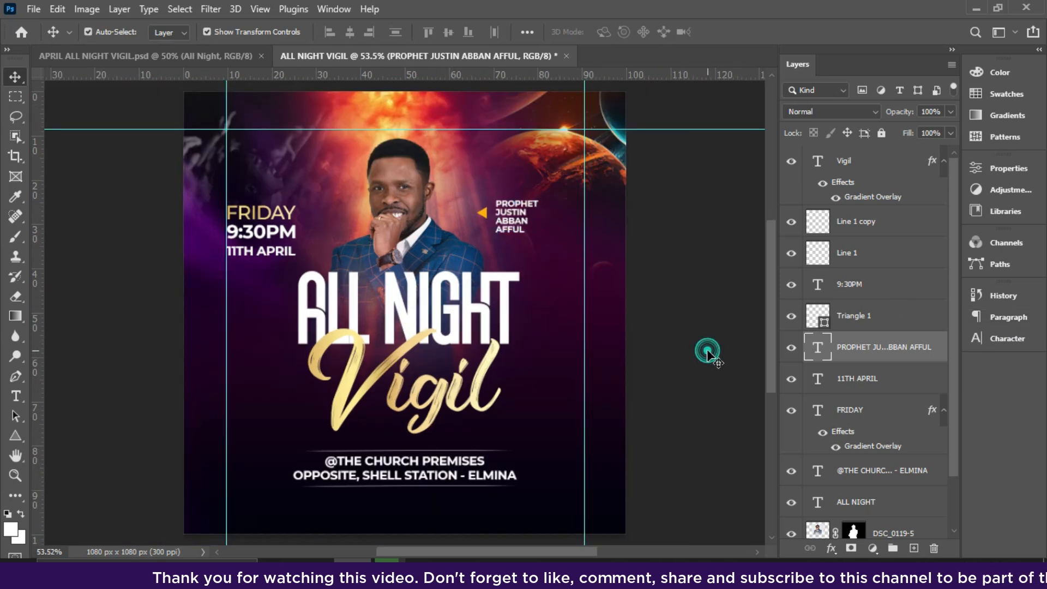
left_click(708, 353)
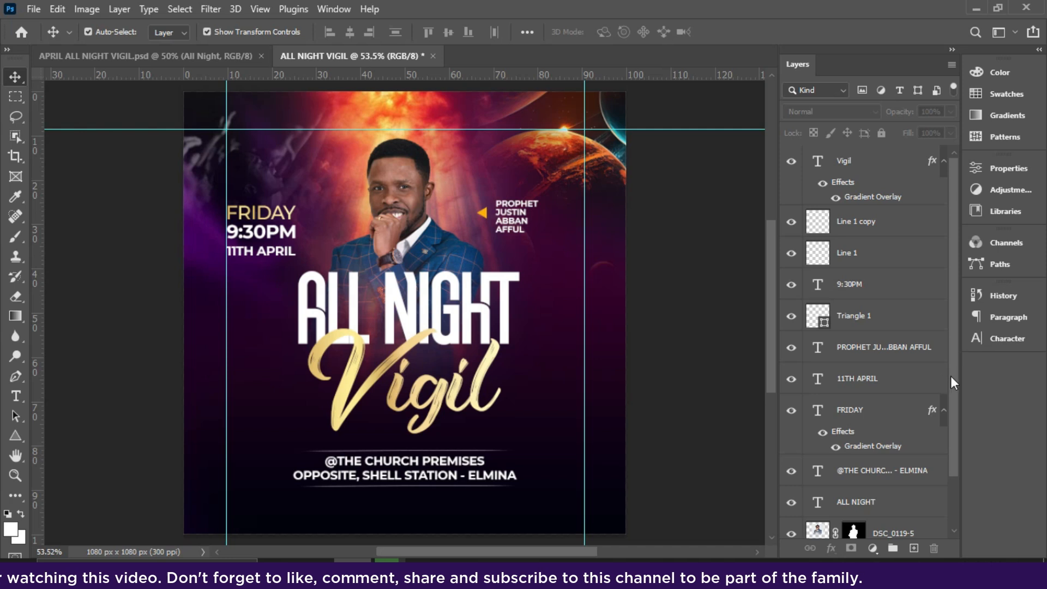
left_click_drag(951, 377, 953, 445)
left_click(843, 503)
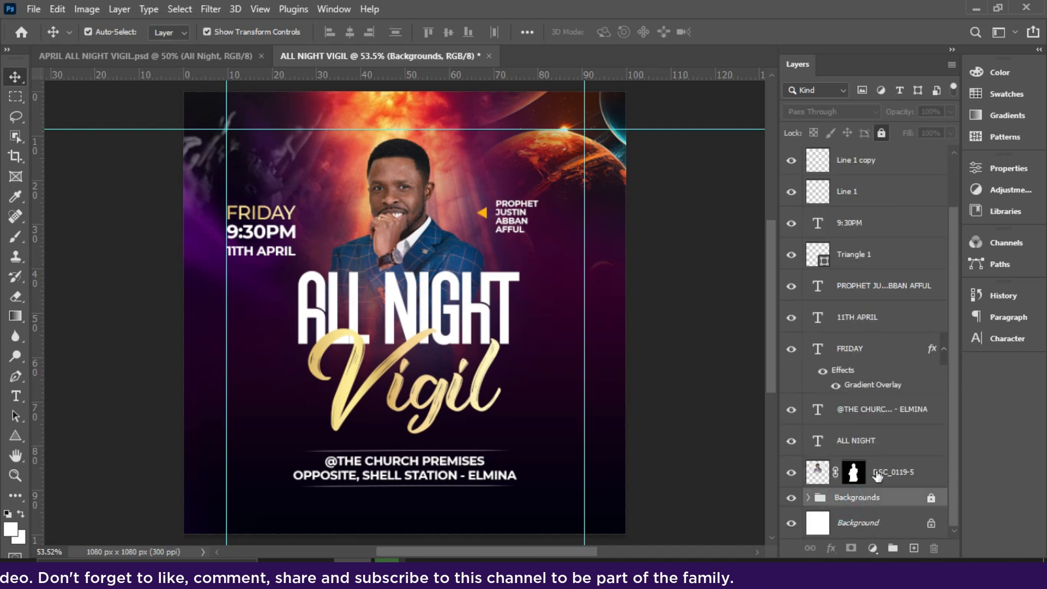
left_click(881, 134)
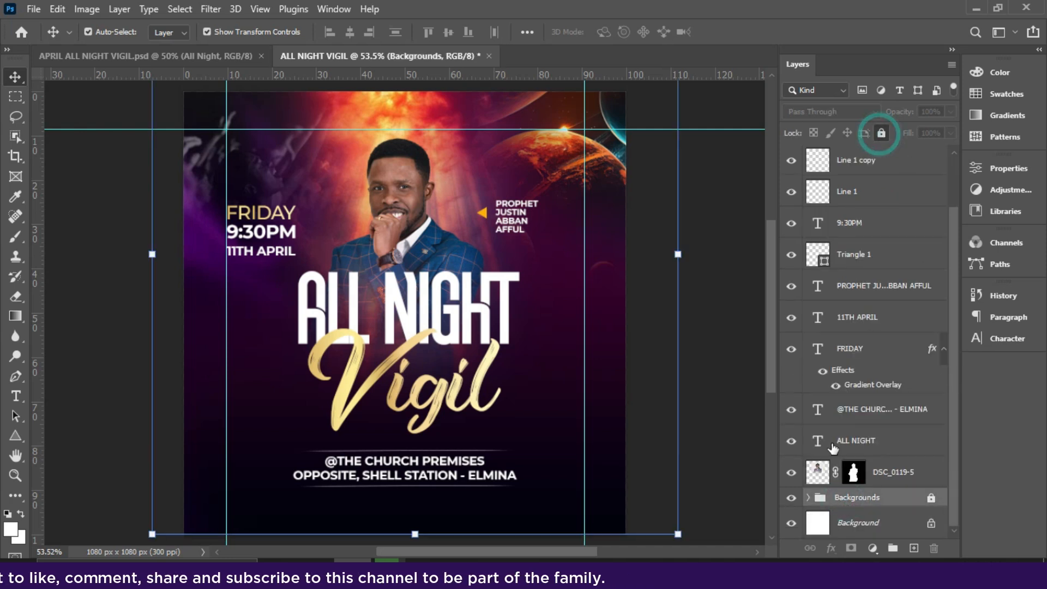
left_click(593, 174)
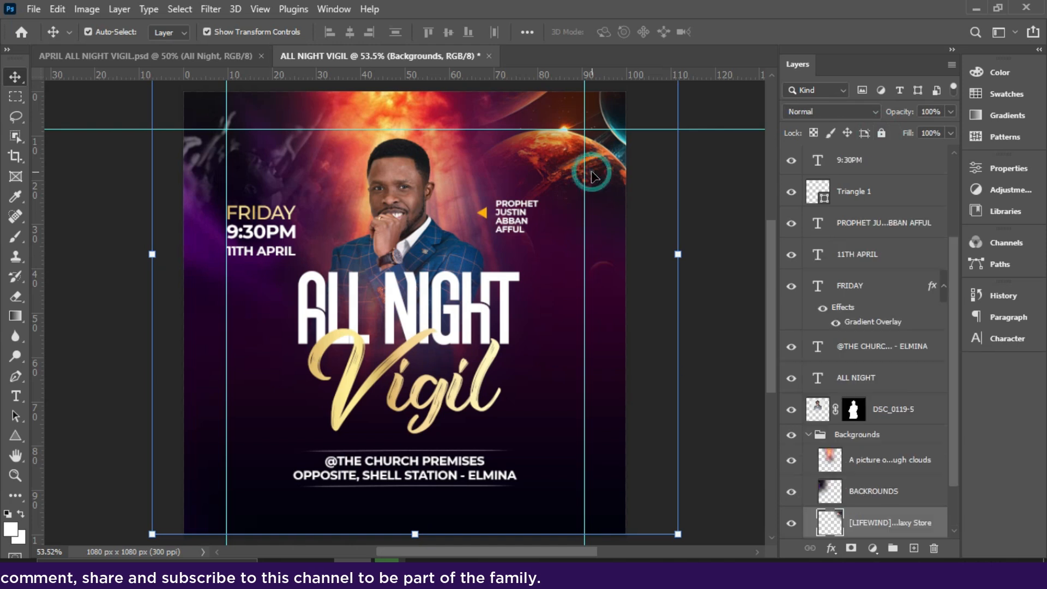
Keep the orange planet layer in Normal blend mode and shift it outward and slightly down in the flyer's upper corner.
left_click(794, 112)
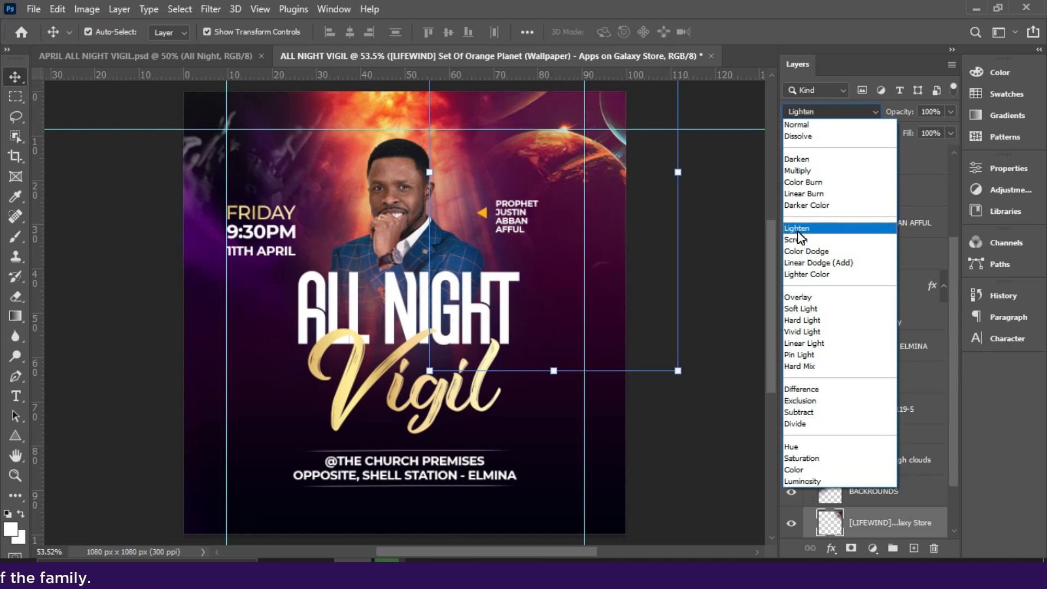
left_click(790, 130)
left_click_drag(537, 147, 560, 150)
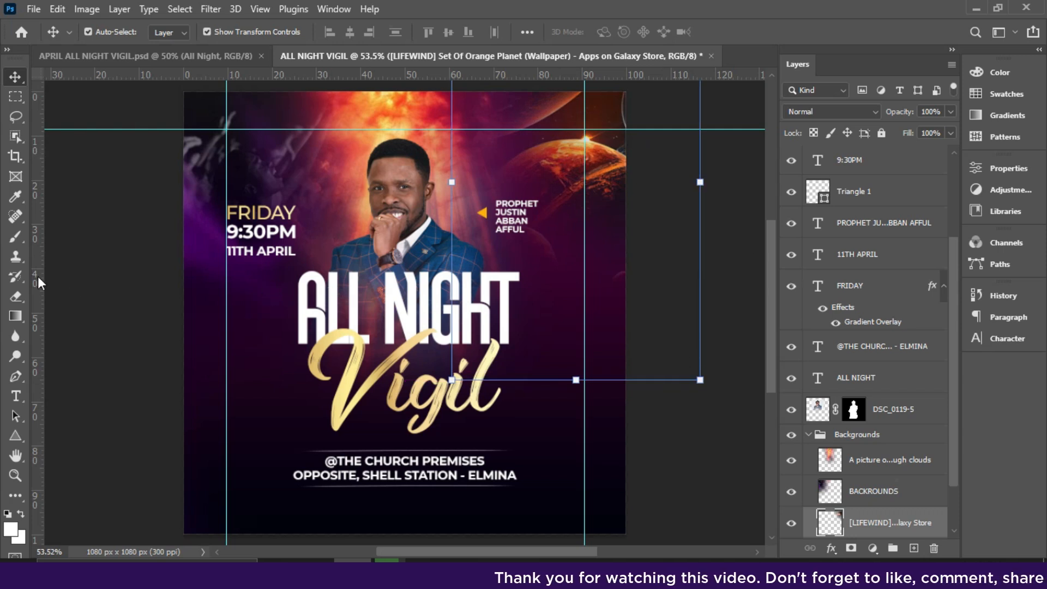
Soften the orange planet image's outer edges with an enlarged soft Eraser so it blends into the background.
left_click(16, 297)
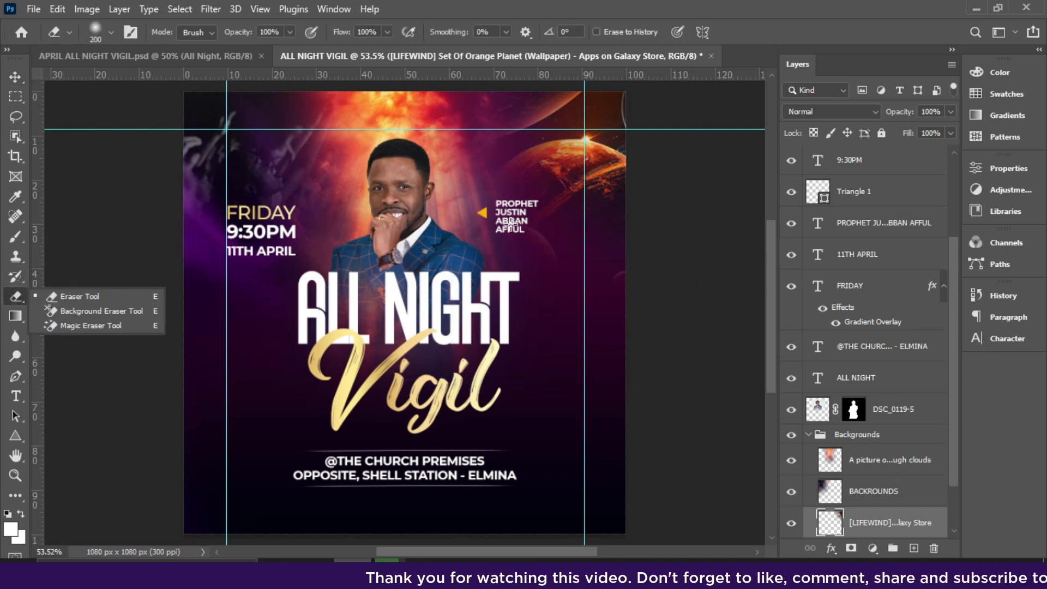
key("bracketright")
key("bracketright")
key("bracketright")
key("bracketright")
key("bracketright")
key("bracketright")
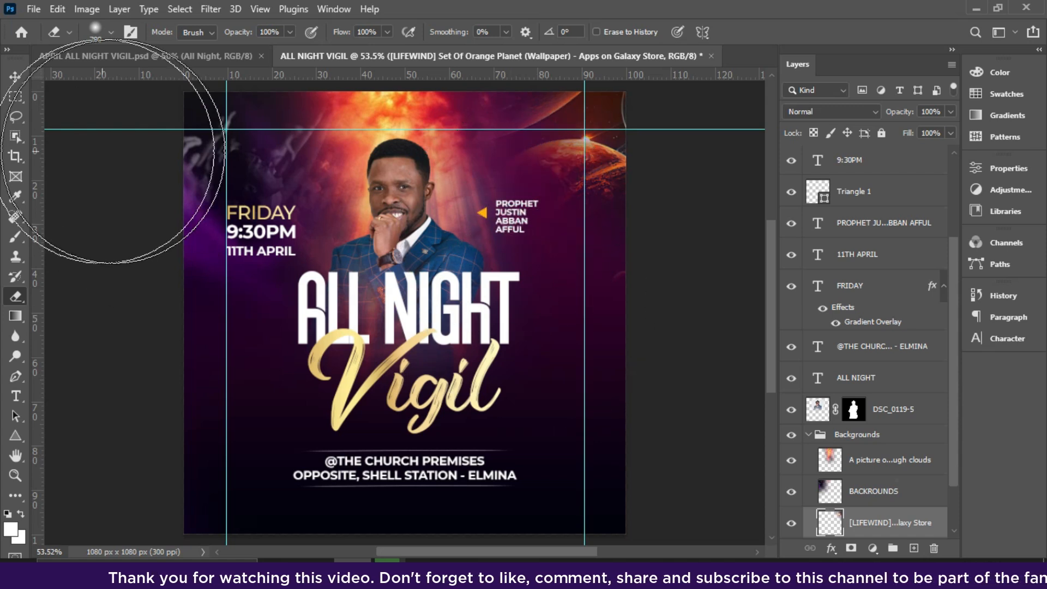
left_click(15, 76)
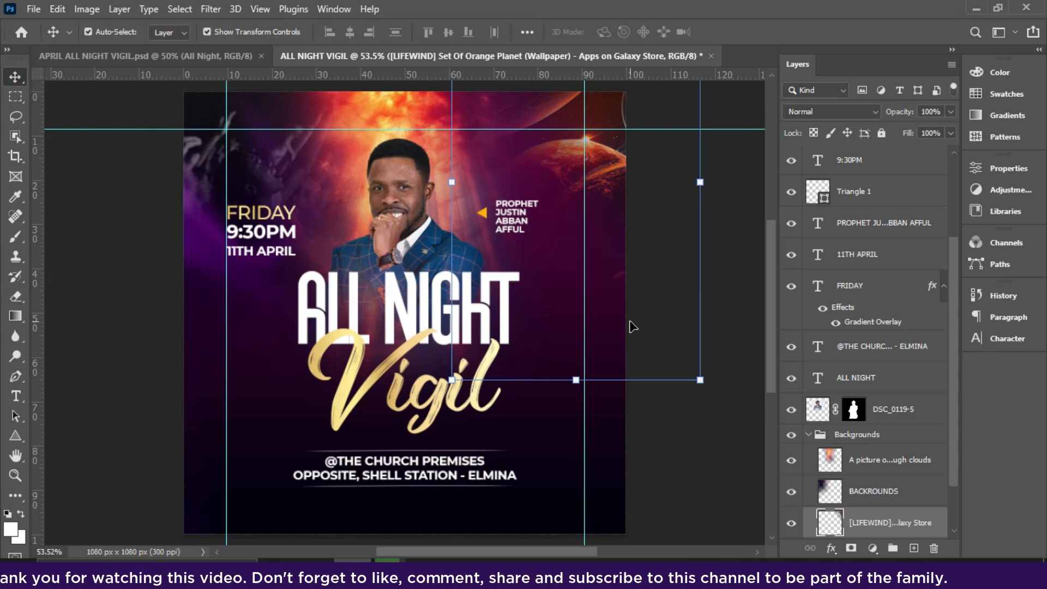
Collapse and lock the Backgrounds group, and remove the horizontal guide and both vertical guides.
left_click(809, 434)
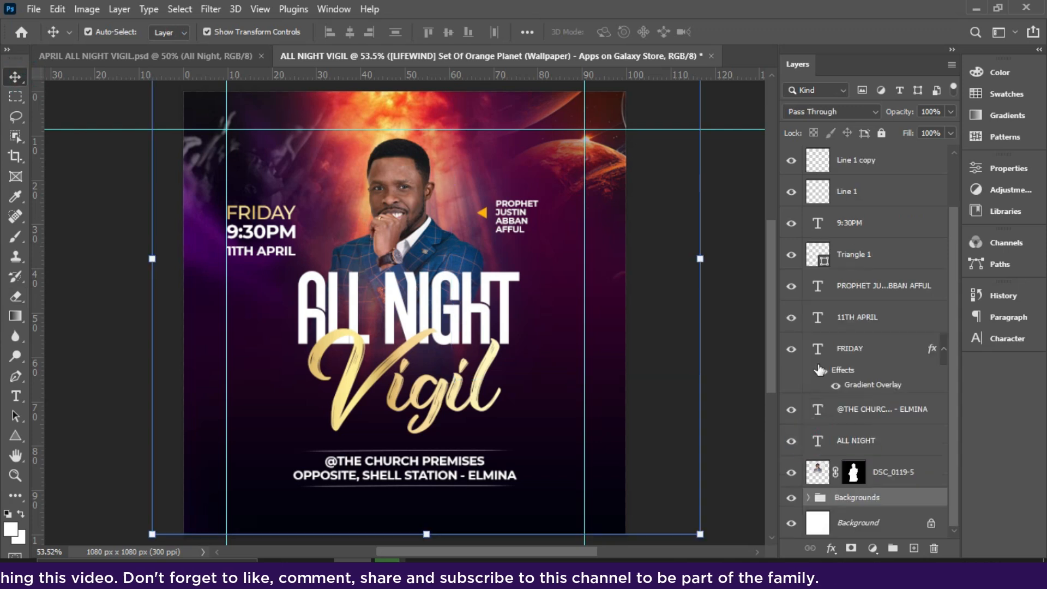
left_click(702, 182)
left_click_drag(437, 129, 437, 22)
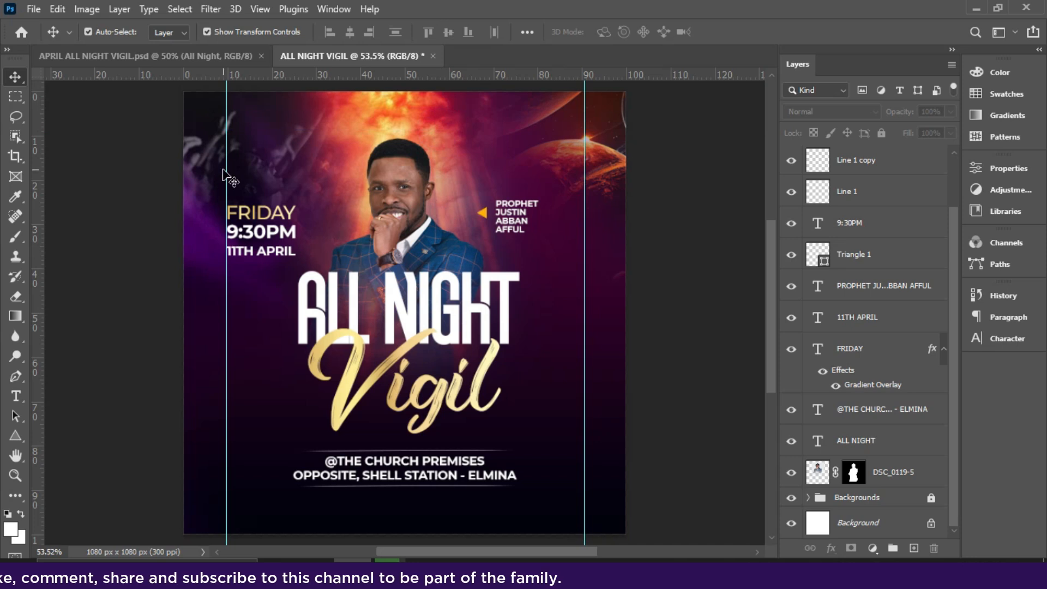
left_click_drag(229, 173, 33, 174)
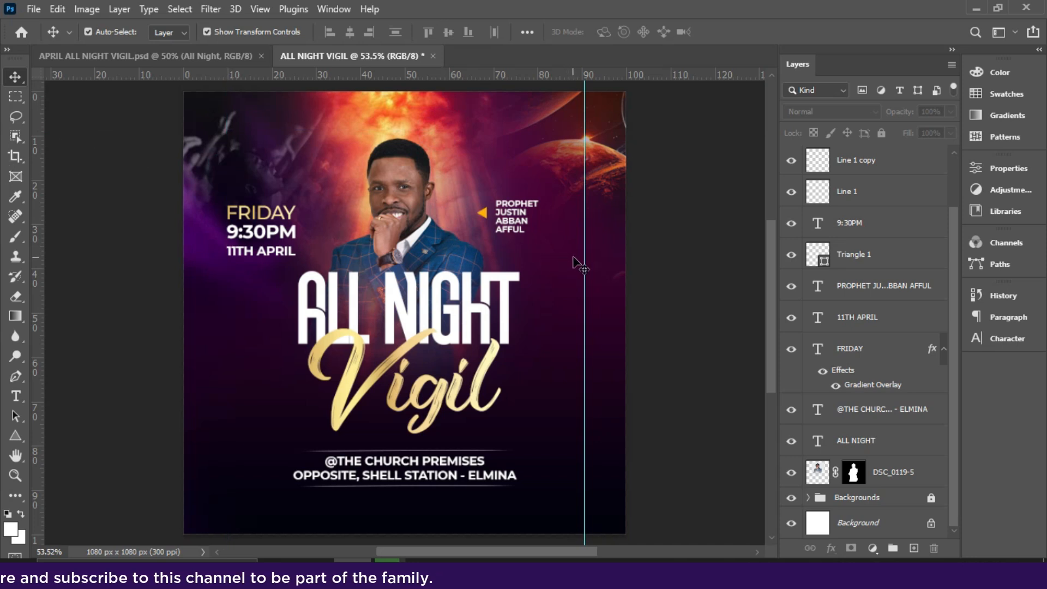
left_click_drag(583, 259, 772, 272)
left_click(675, 370)
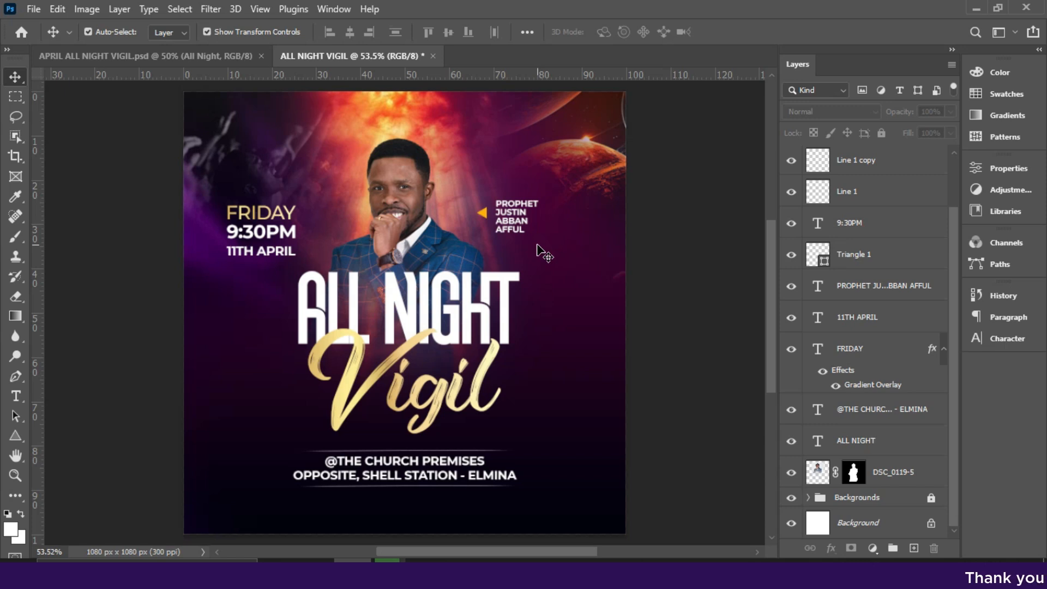
Select the ALL NIGHT title and compare the flyer with the reference design in APRIL ALL NIGHT VIGIL.psd.
left_click(265, 236)
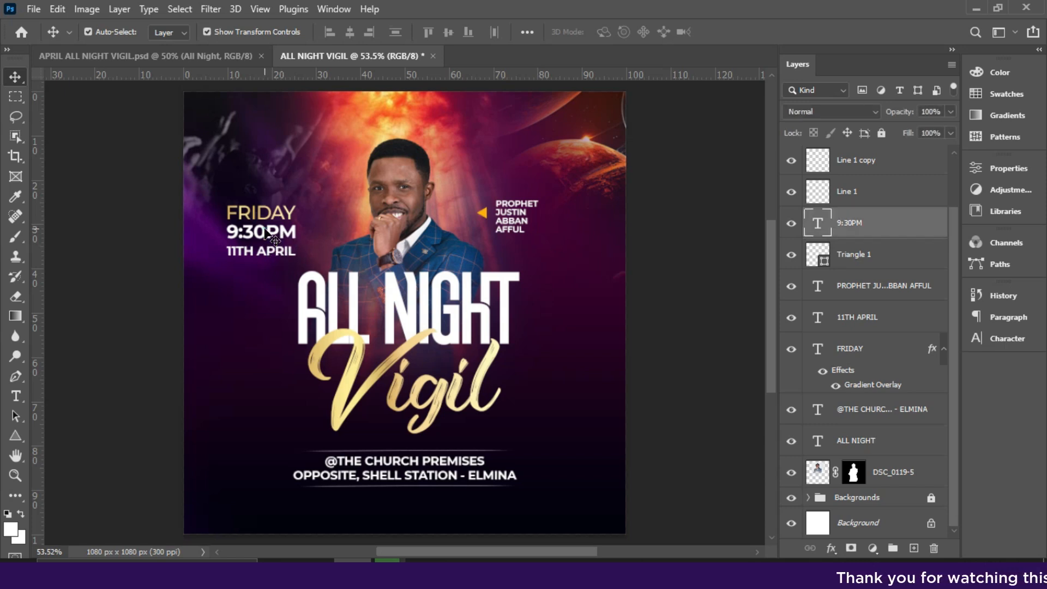
left_click(475, 328)
left_click(194, 58)
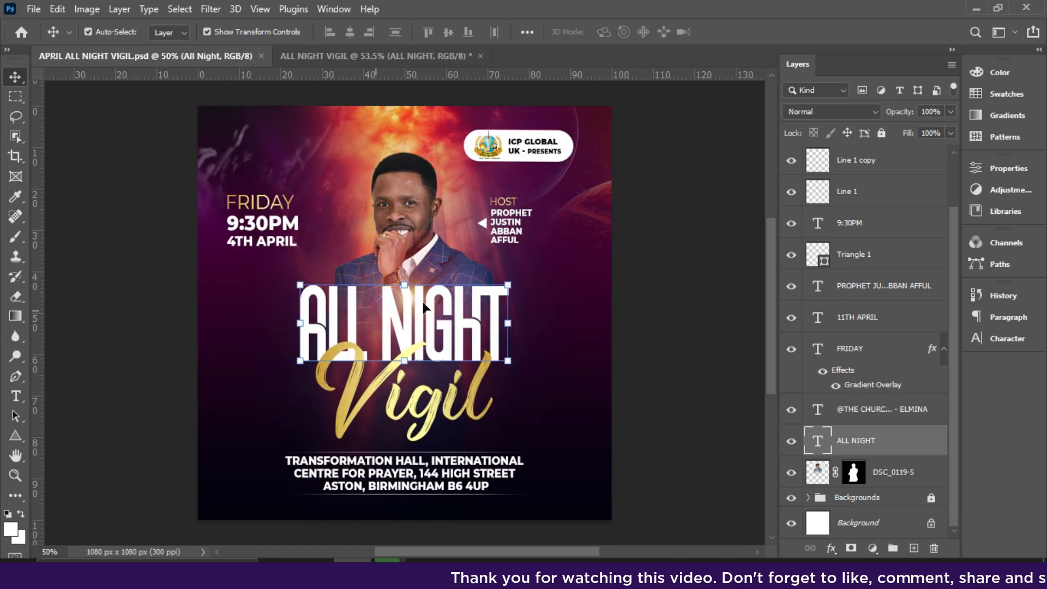
left_click(322, 58)
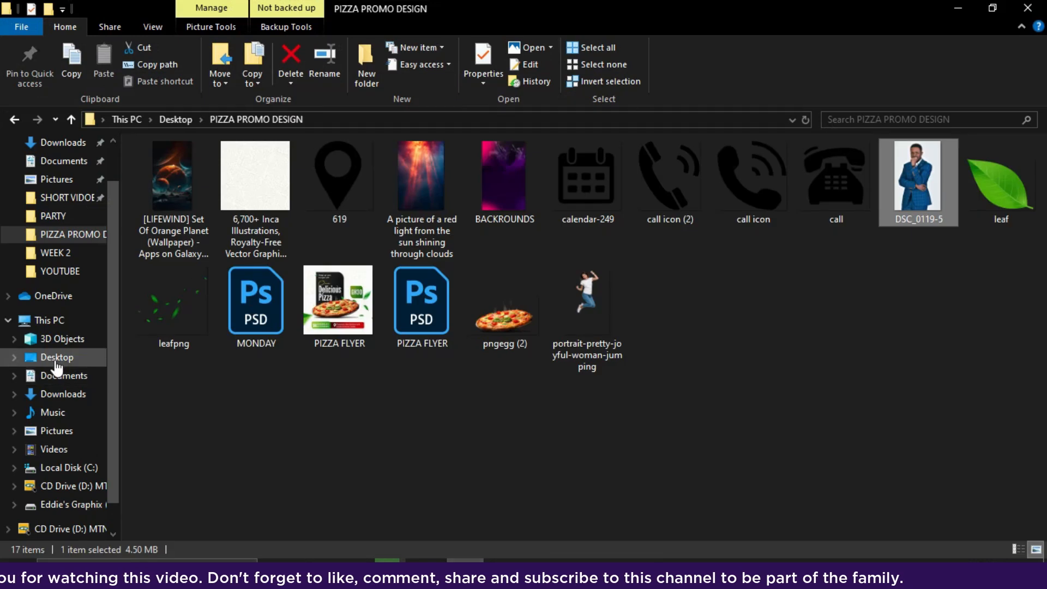
Switch to File Explorer and place lens-flare-0000611 from the Desktop's VECTORS folder above the ALL NIGHT layer, scaled down slightly.
left_click(57, 359)
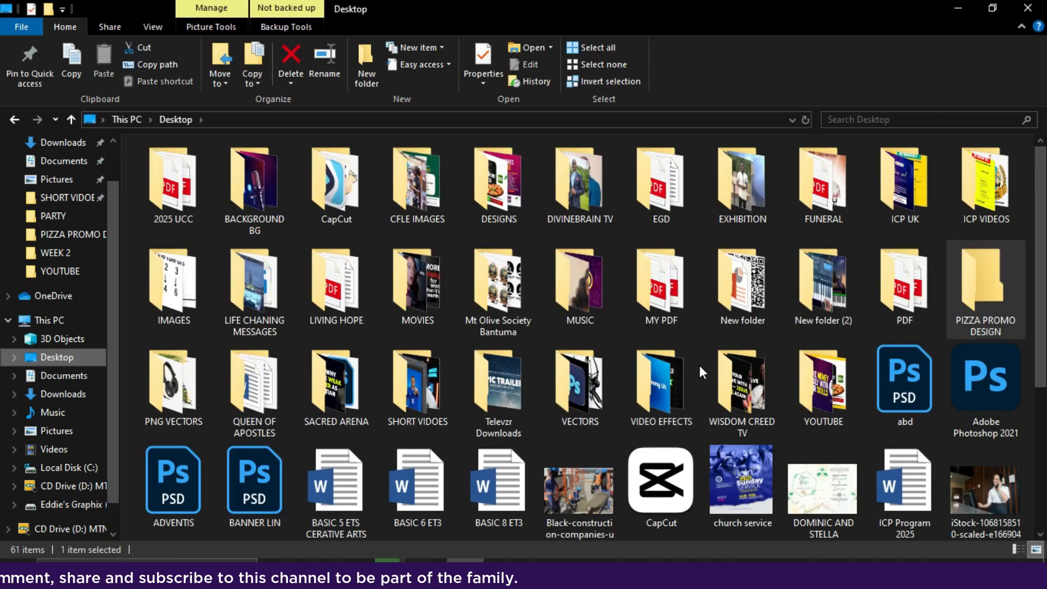
double_click(570, 396)
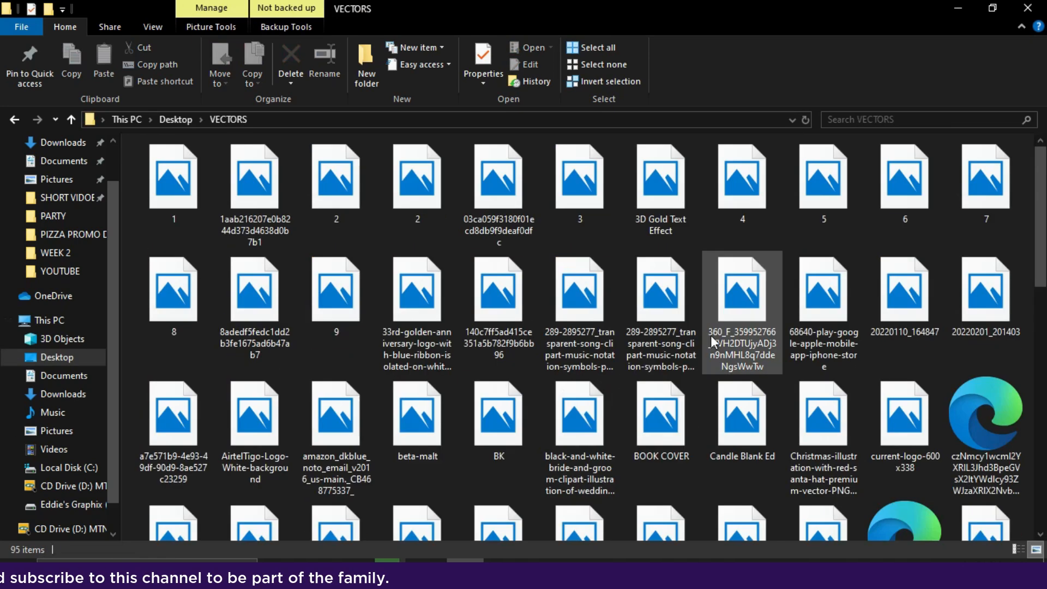
scroll(933, 287, "down", 5)
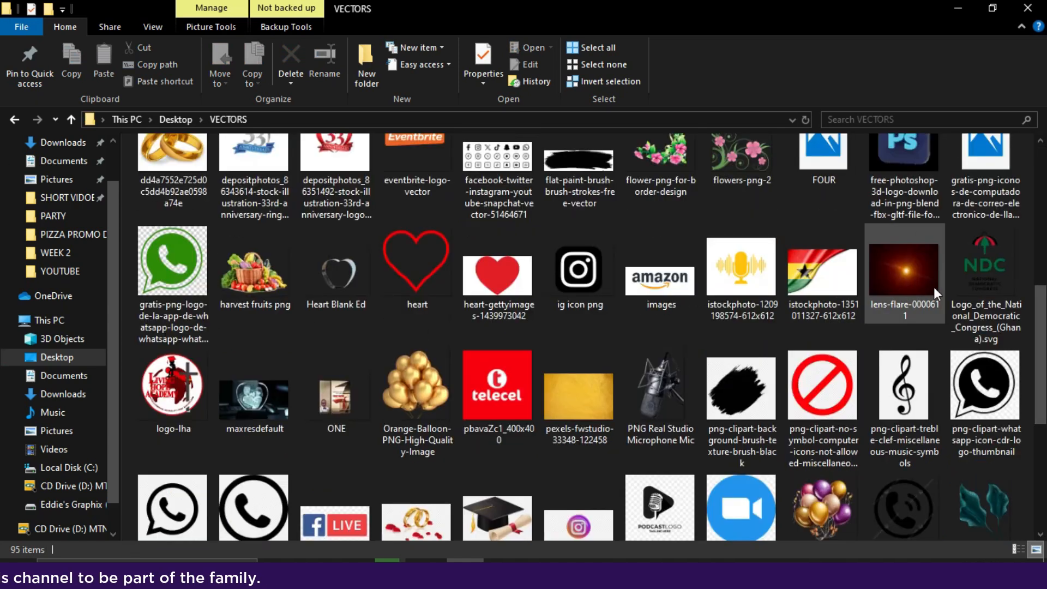
left_click(895, 285)
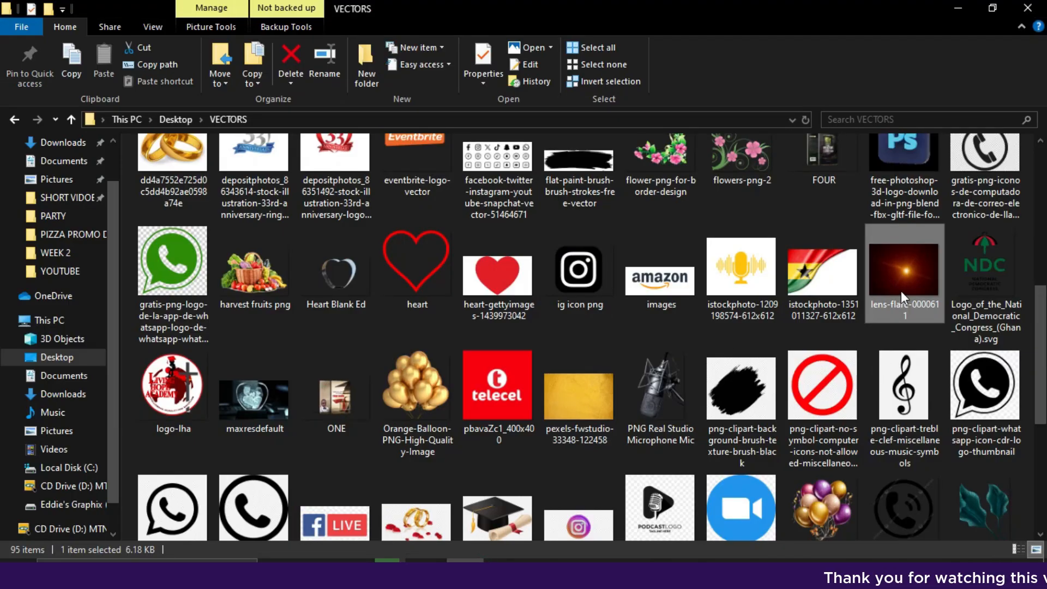
left_click_drag(901, 290, 370, 485)
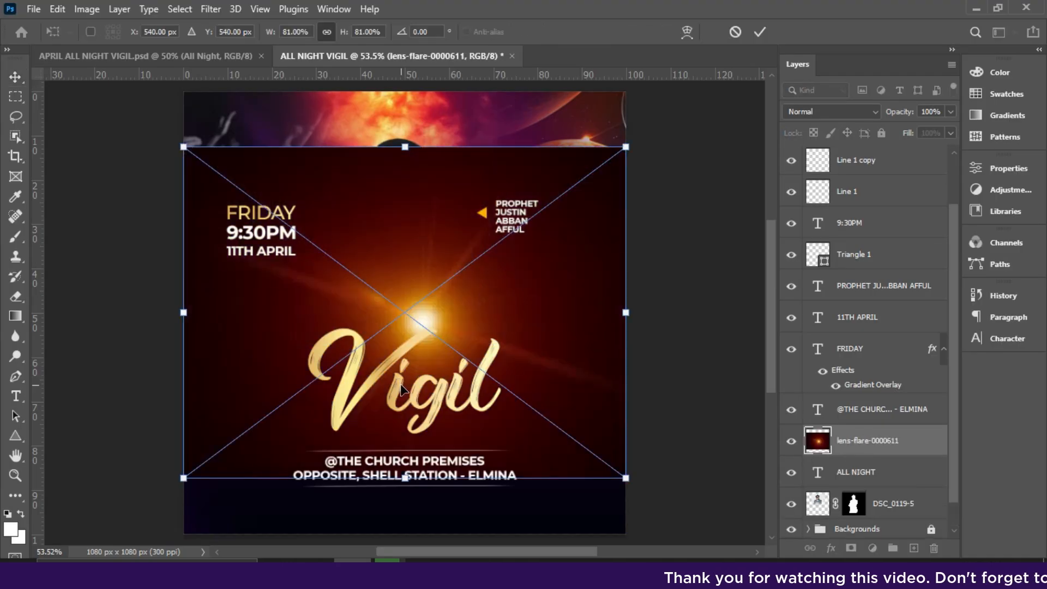
left_click_drag(406, 147, 405, 164)
key("Return")
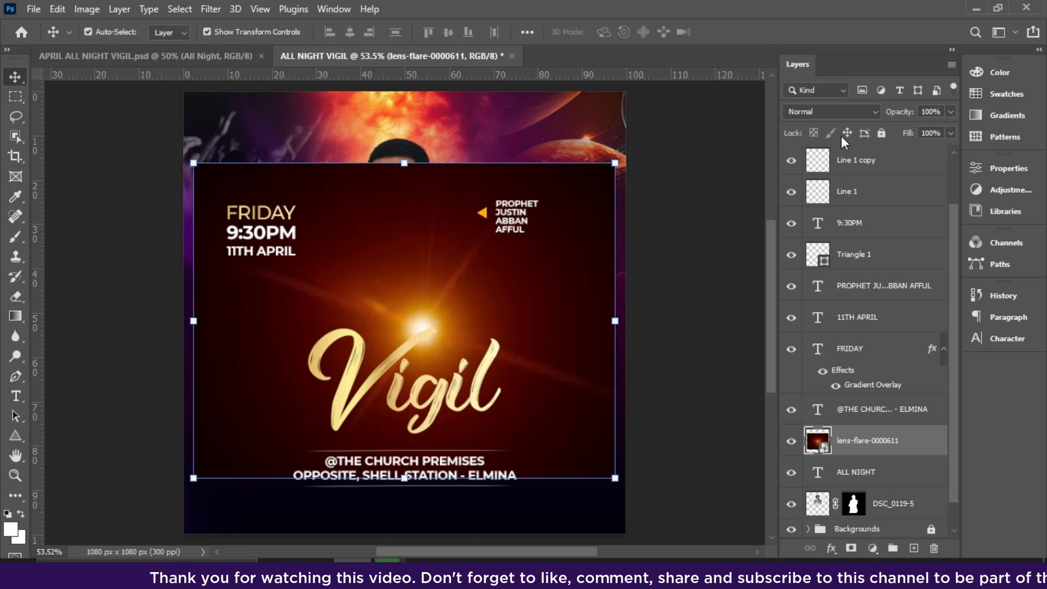
Set the lens flare layer's blend mode to Lighten and shift the Vigil text slightly down.
left_click(802, 113)
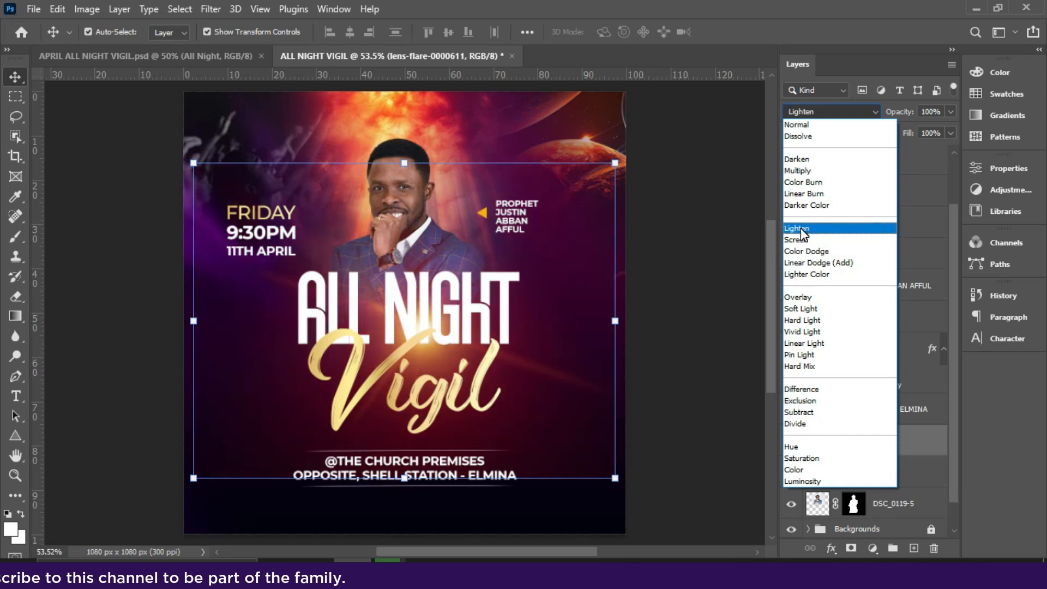
left_click(802, 231)
mouse_move(417, 347)
left_mouse_down()
mouse_move(430, 339)
mouse_move(421, 360)
left_mouse_up()
Scale the lens flare down to slightly wider than the ALL NIGHT title and center its glow over the title's upper part.
left_click(469, 313)
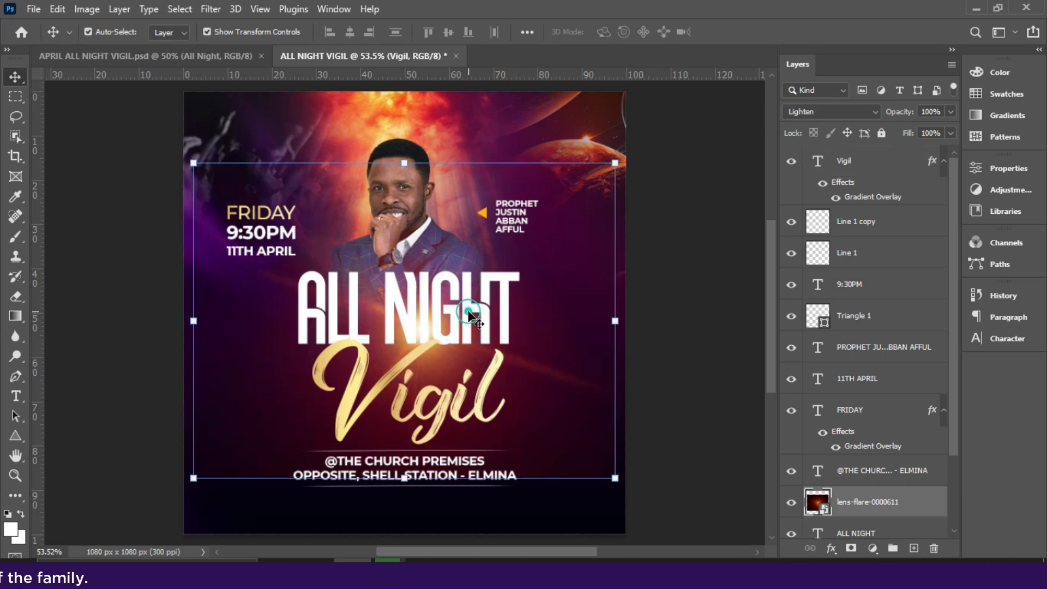
left_click_drag(456, 312, 467, 280)
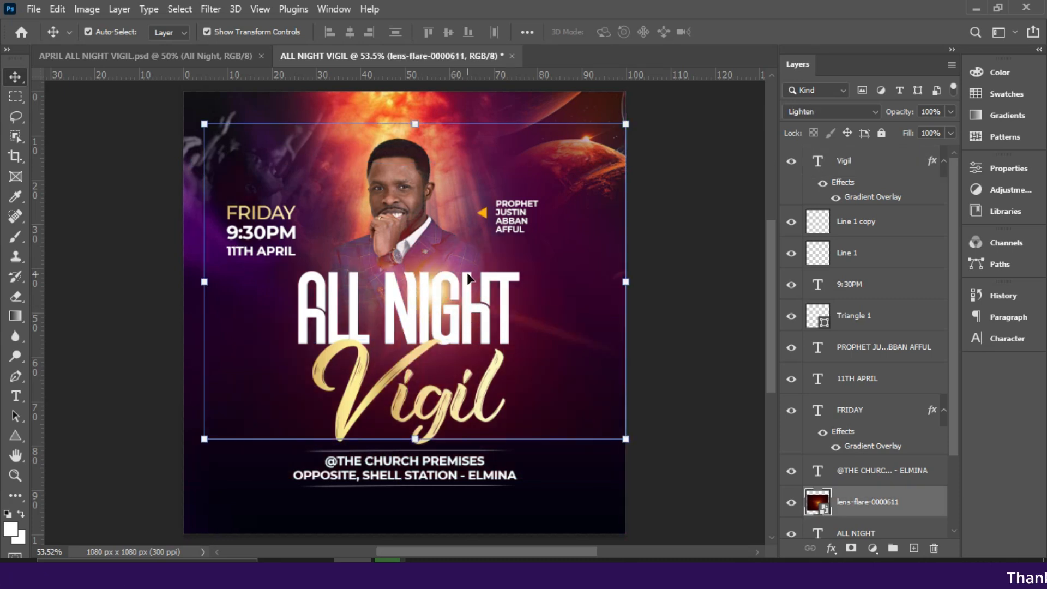
left_click_drag(630, 121, 460, 293)
left_click_drag(410, 338, 462, 283)
key("Return")
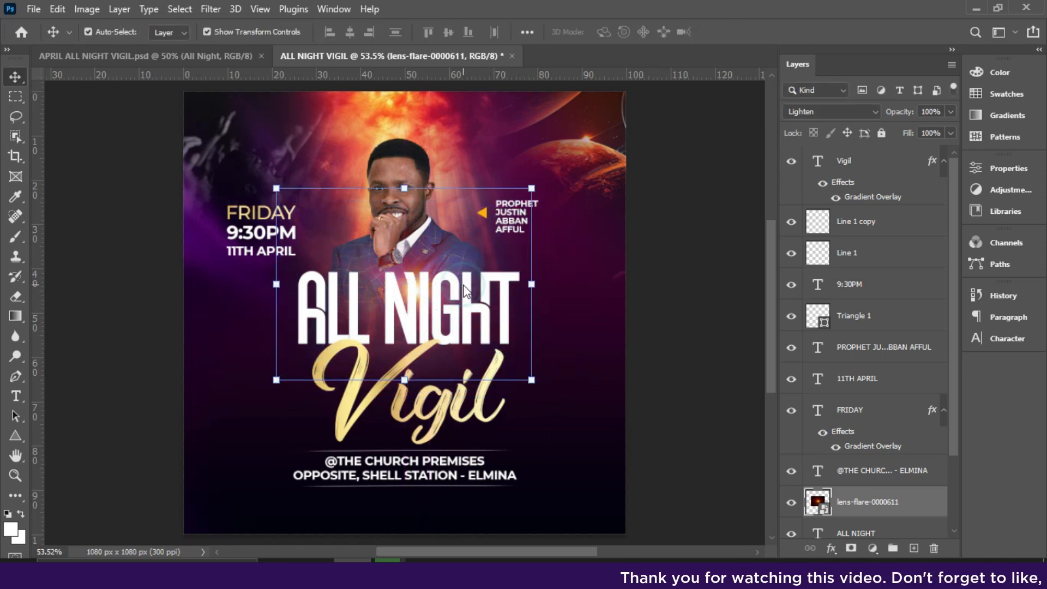
Rasterize the lens flare layer and fade its outer edges with the soft Eraser.
right_click(884, 503)
left_click(720, 296)
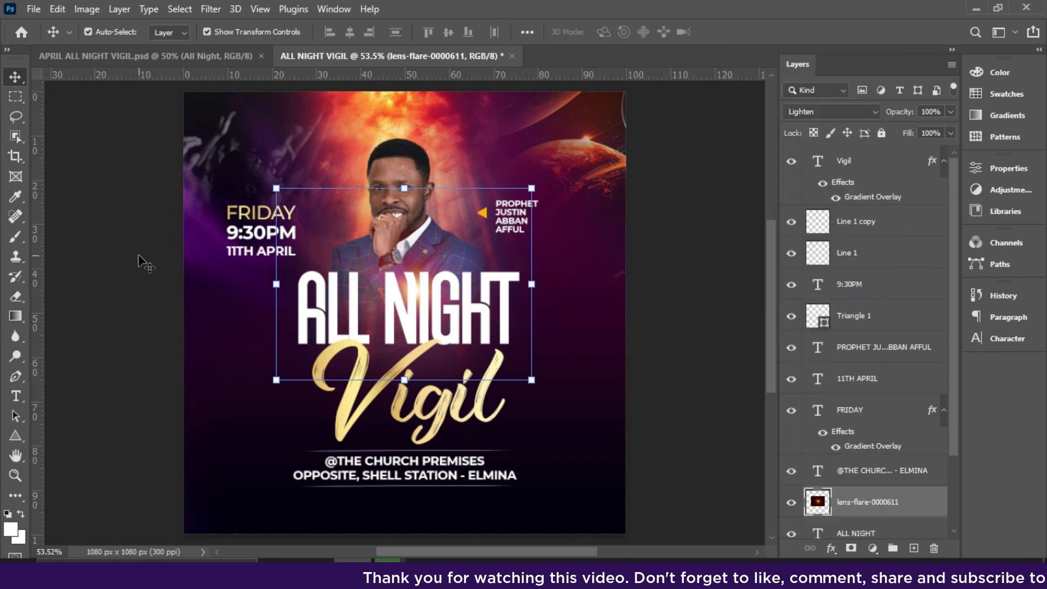
key("e")
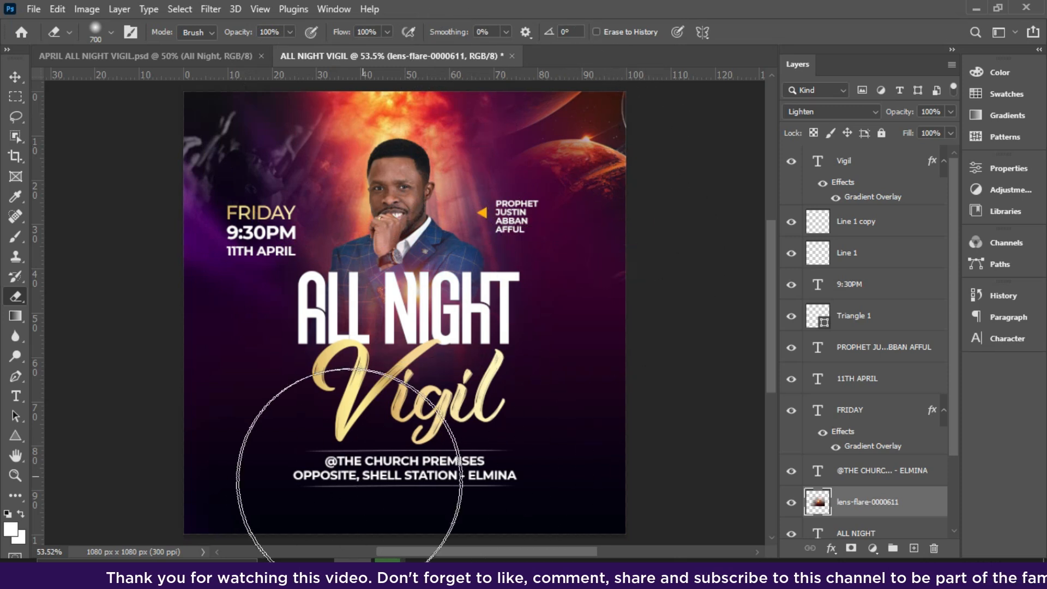
key("v")
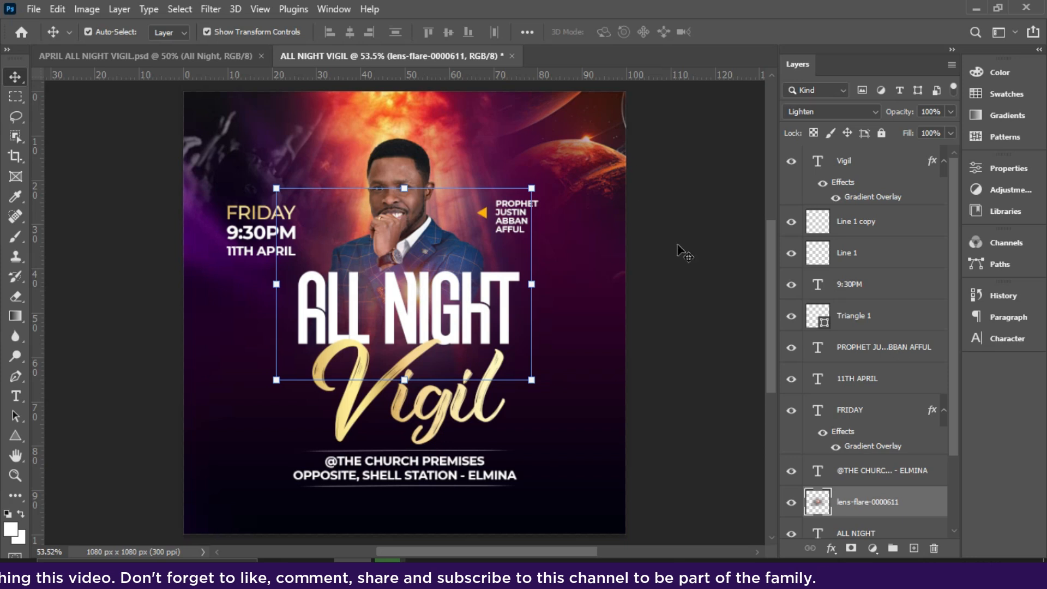
Duplicate the lens flare layer in place above the ALL NIGHT title and deselect it.
left_click_drag(954, 348, 961, 413)
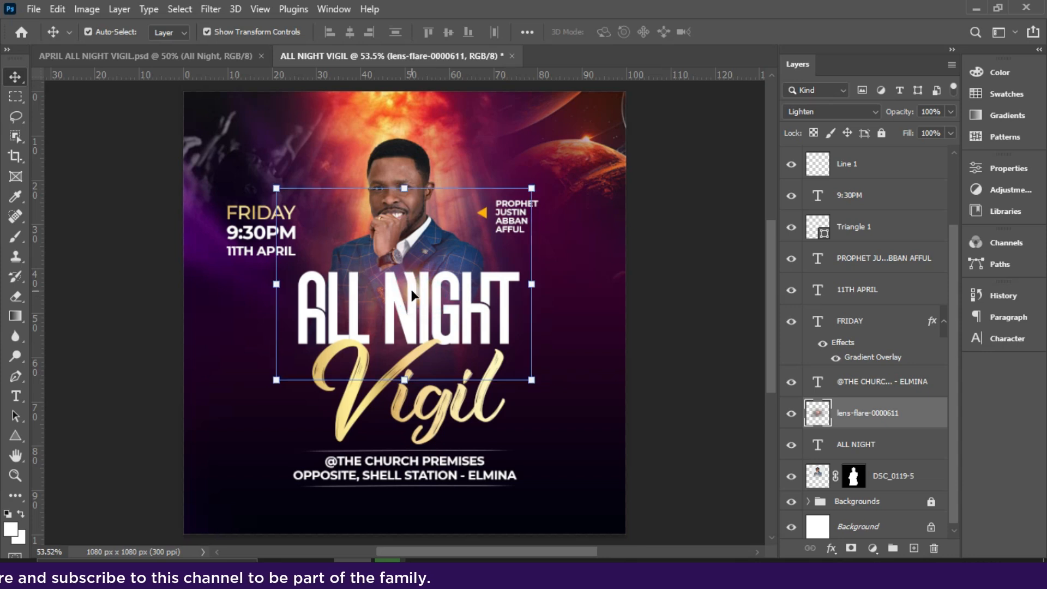
key("ctrl+j")
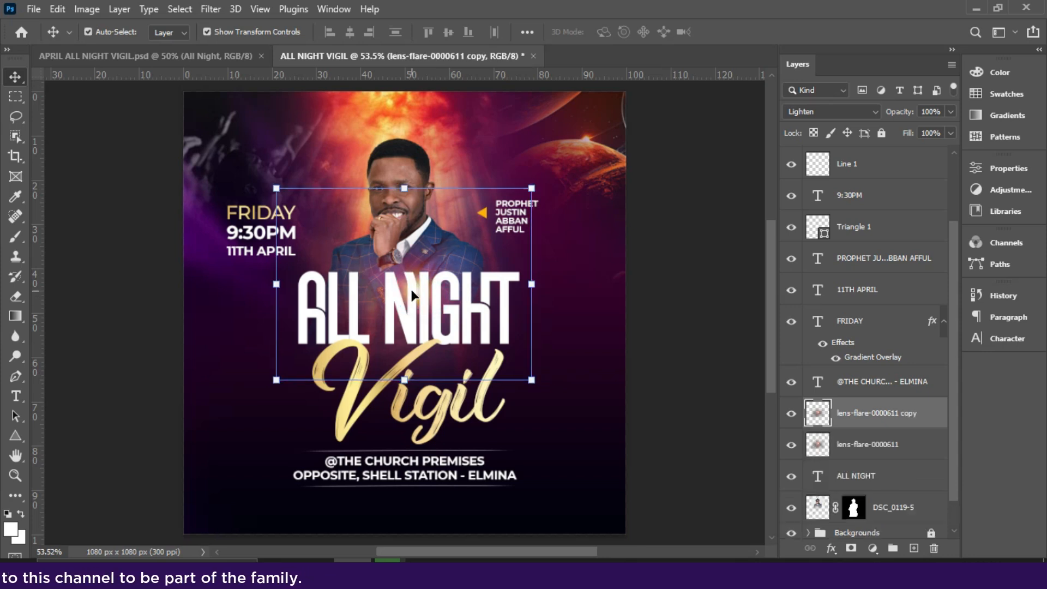
mouse_move(425, 285)
left_mouse_down()
mouse_move(428, 365)
mouse_move(424, 293)
left_mouse_up()
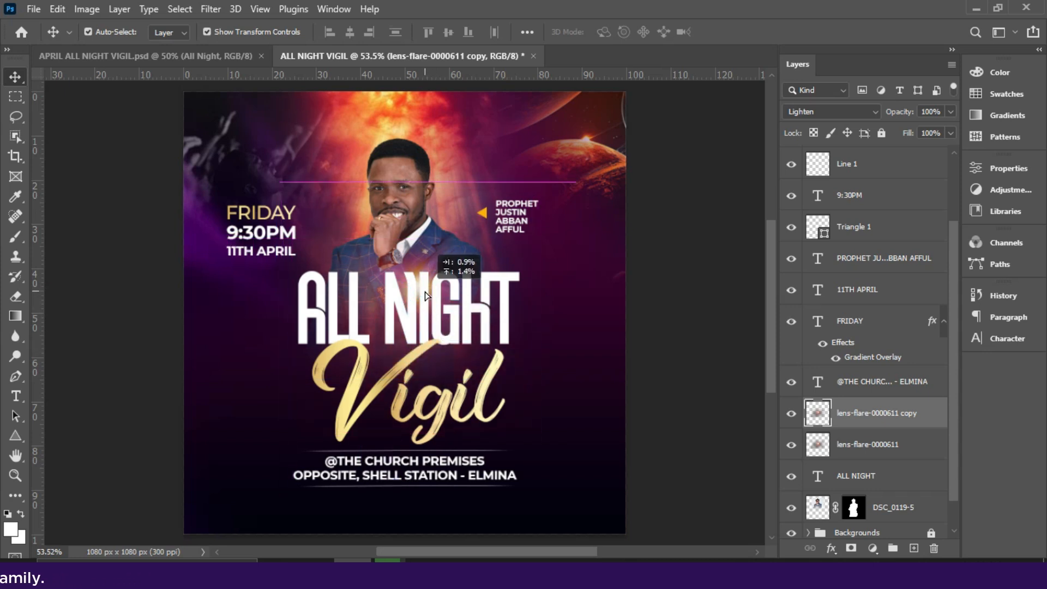
key("ctrl")
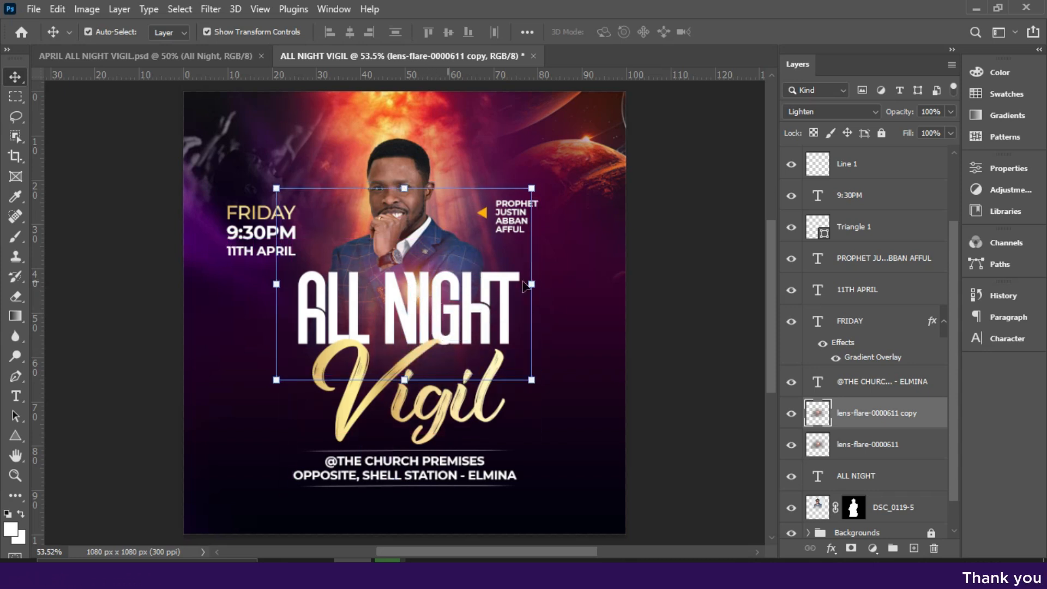
left_click(662, 261)
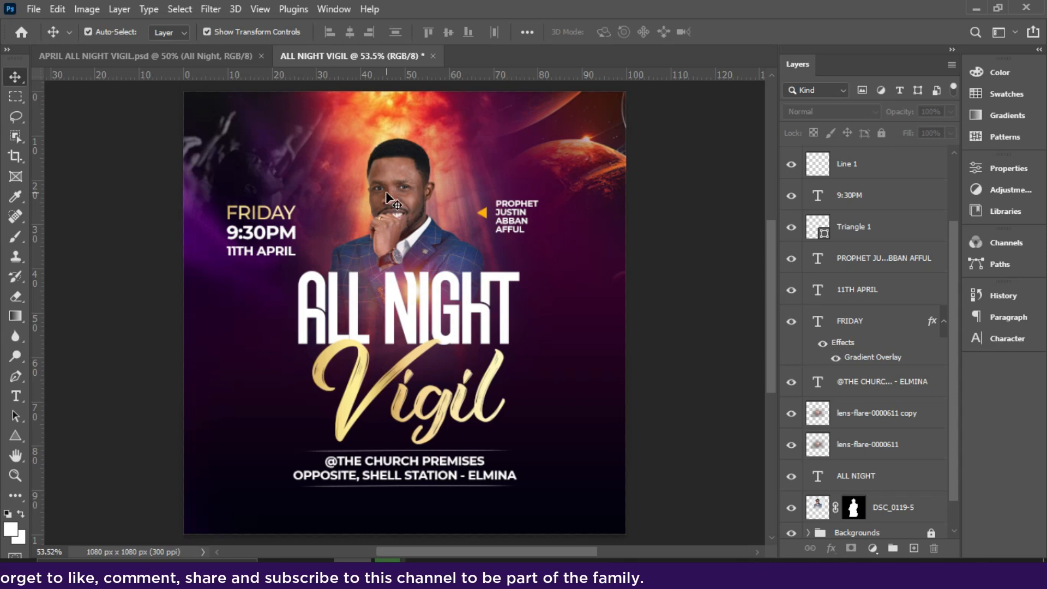
Save a JPEG copy as ALL NIGHT VIGIL in the PIZZA PROMO DESIGN folder with quality 12 and the Baseline ("Standard") format.
left_click(34, 10)
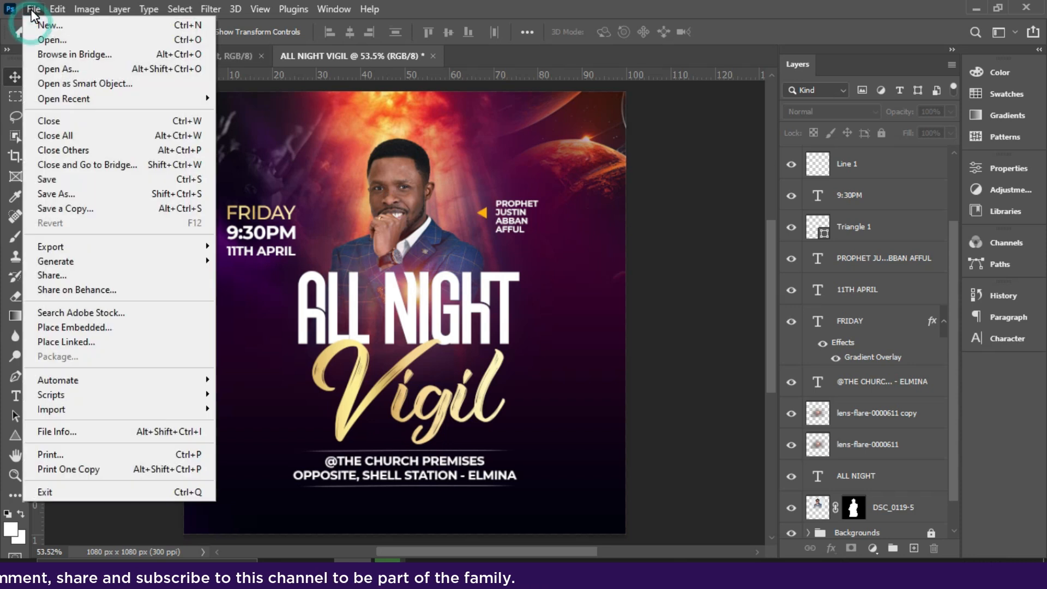
left_click(67, 209)
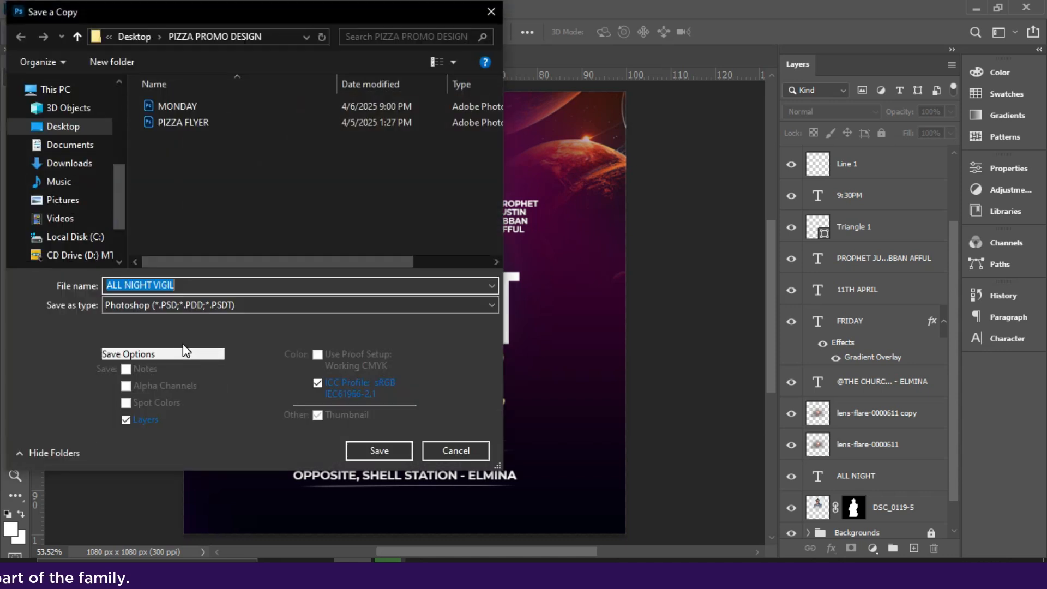
left_click(173, 303)
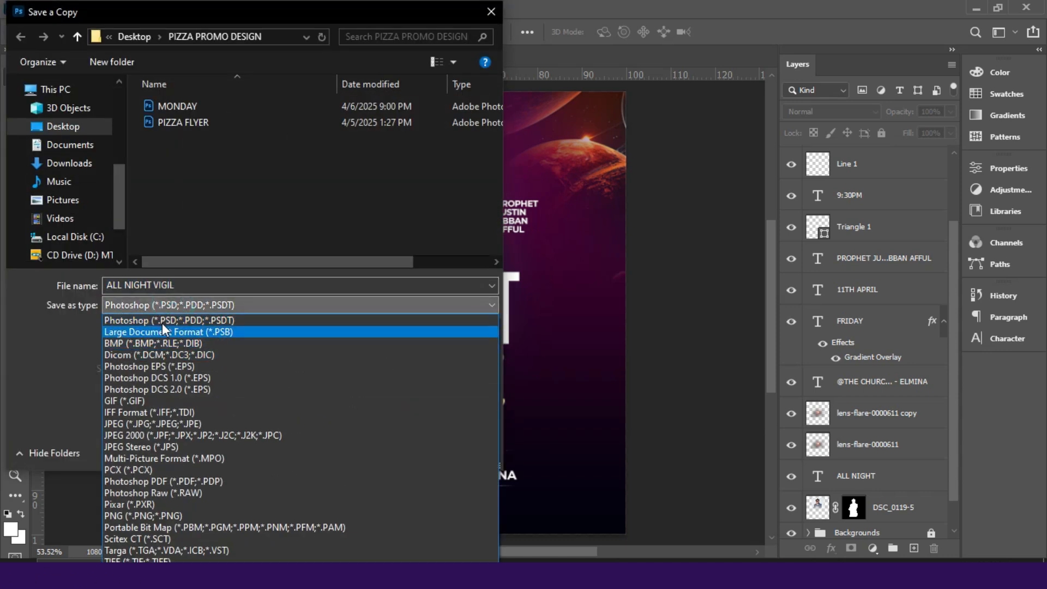
left_click(166, 309)
left_click(132, 301)
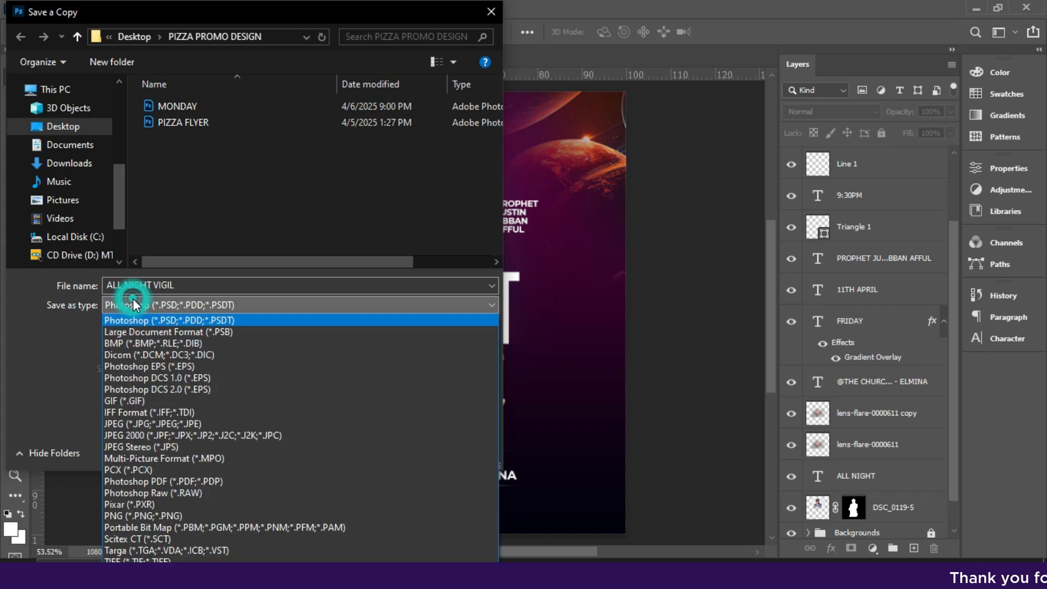
left_click(121, 425)
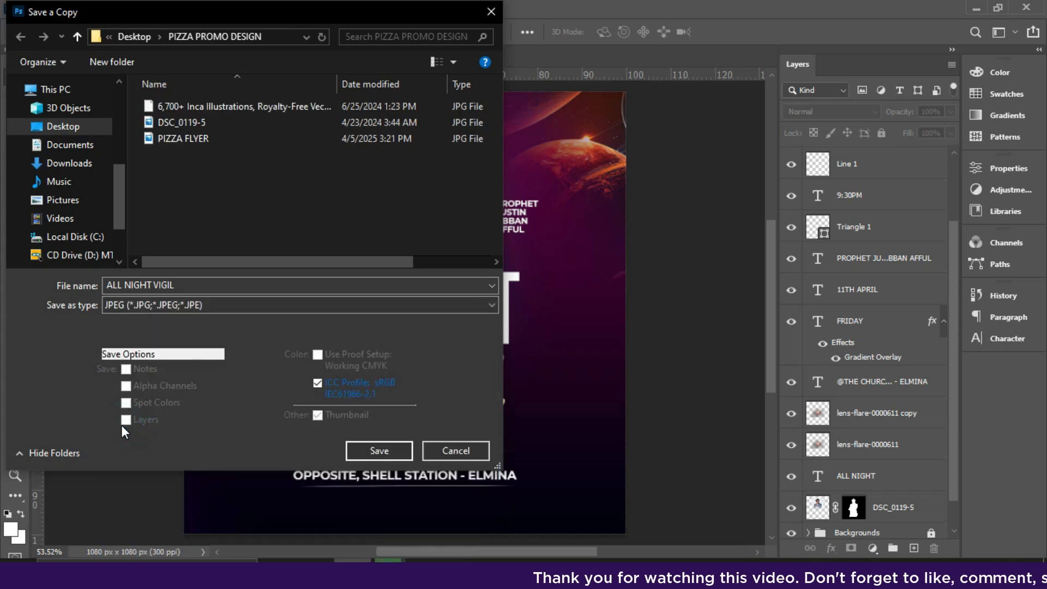
left_click(374, 445)
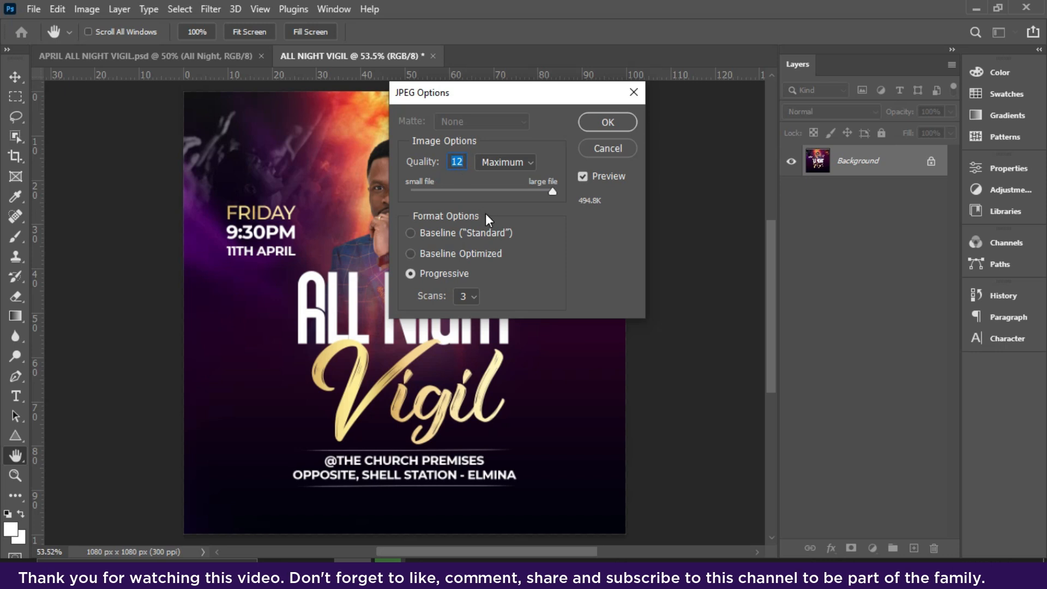
left_click(411, 234)
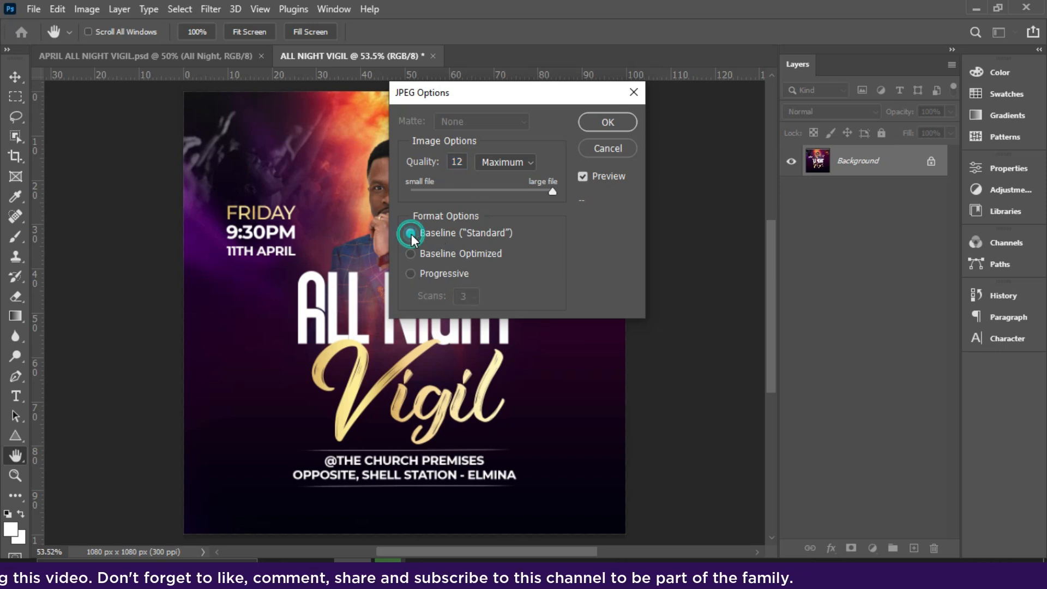
left_click(602, 126)
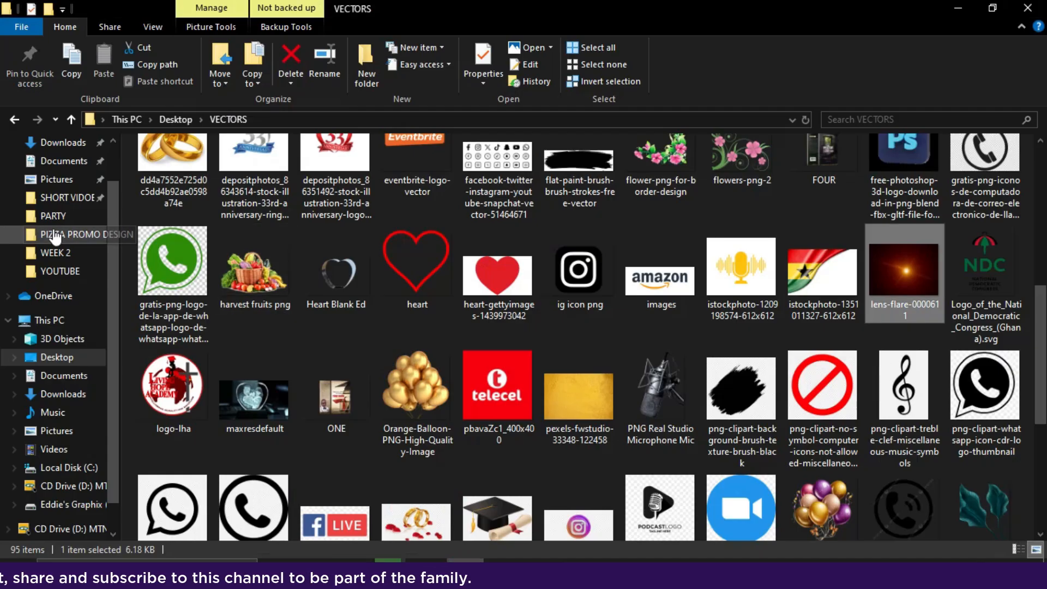
Switch to File Explorer and open the exported ALL NIGHT VIGIL image from the PIZZA PROMO DESIGN folder.
left_click(52, 234)
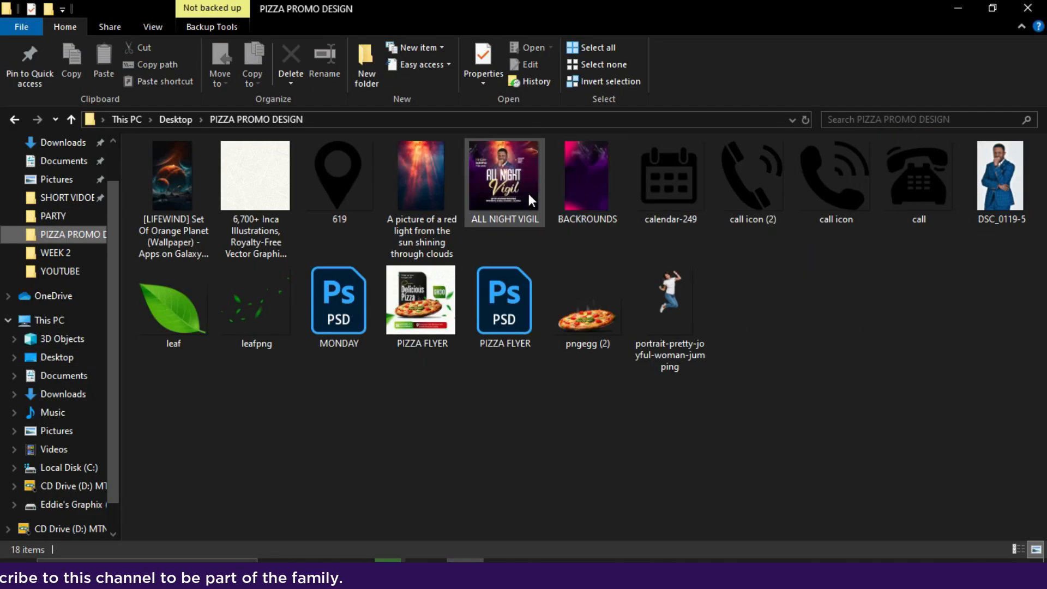
double_click(503, 189)
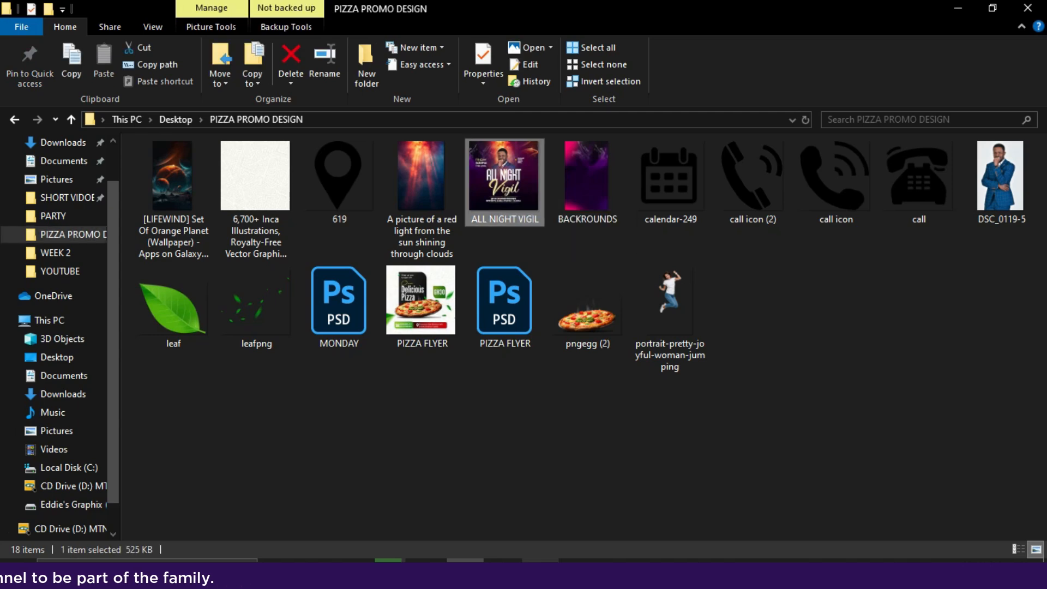